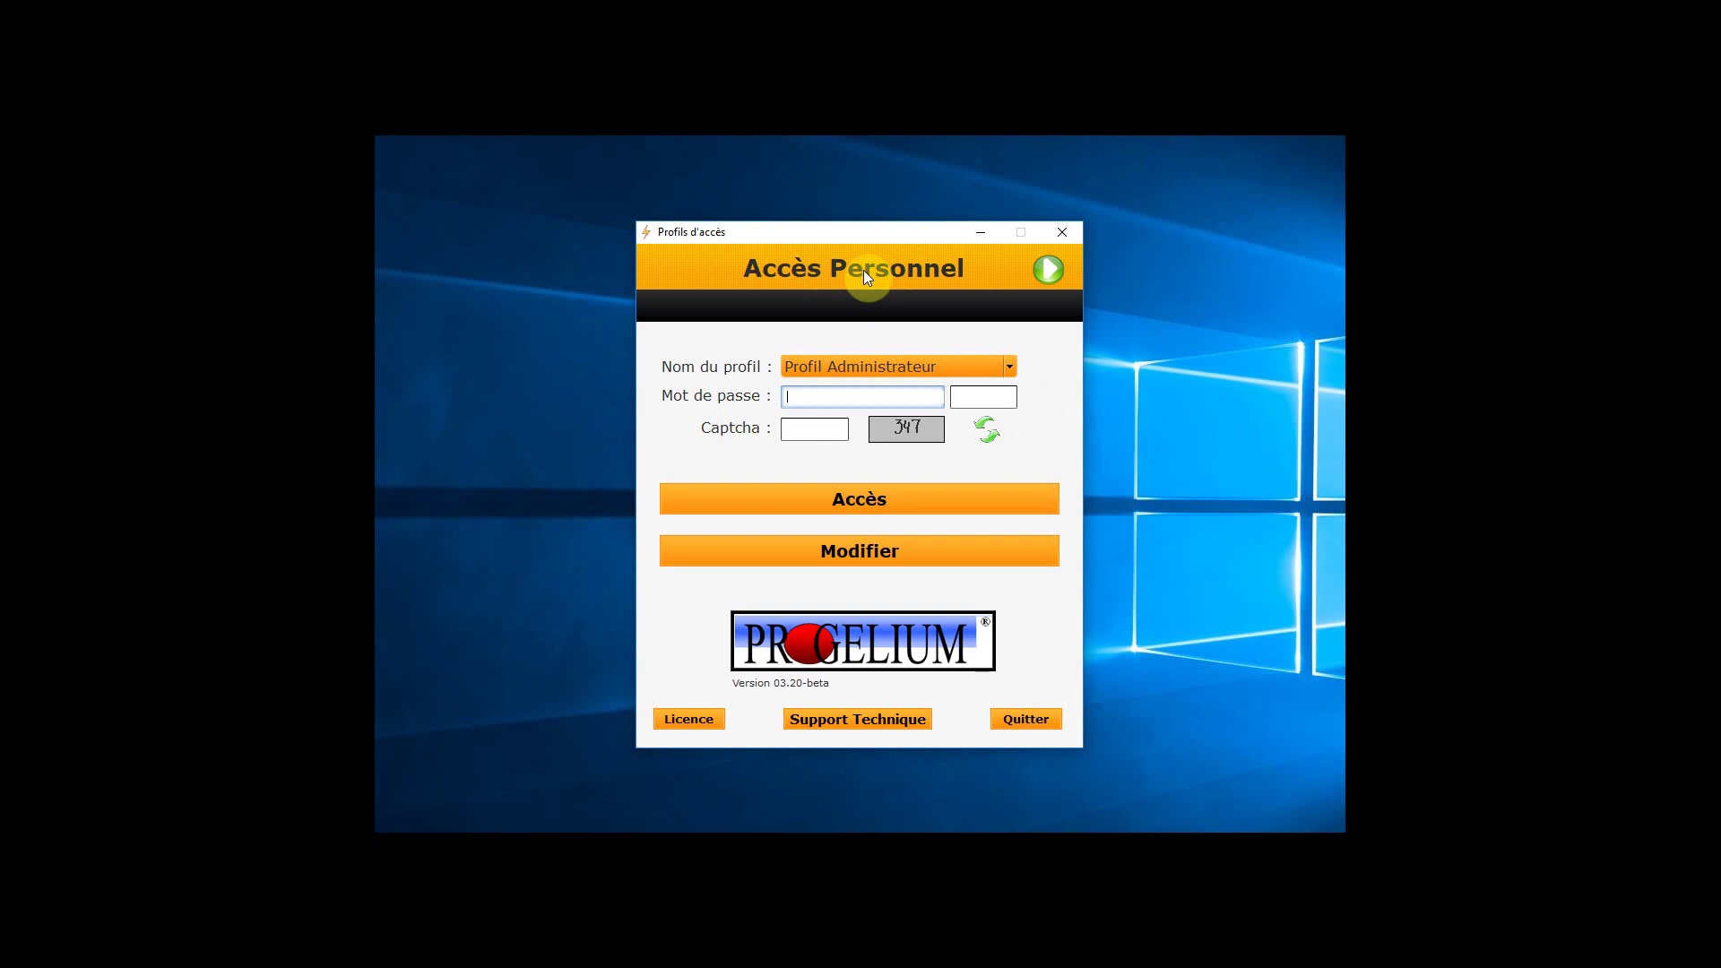
Toggle the login domain to end on Accès Professionnel, then start editing the Administrateur profile
click(1052, 269)
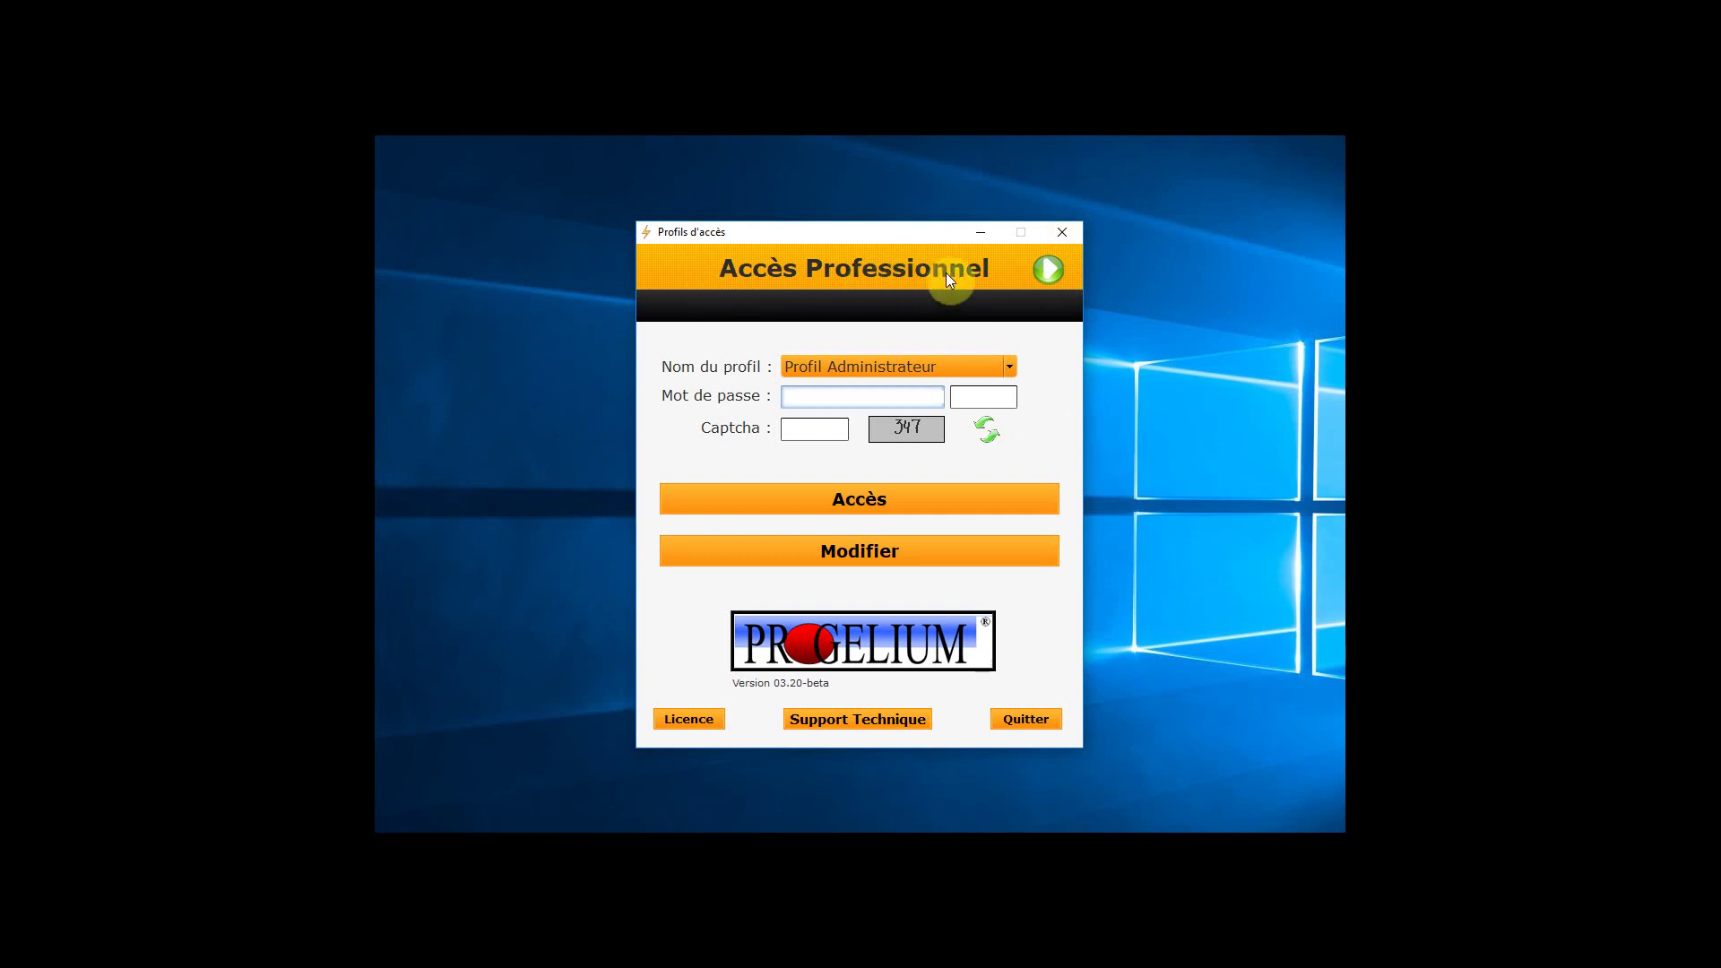
click(1051, 271)
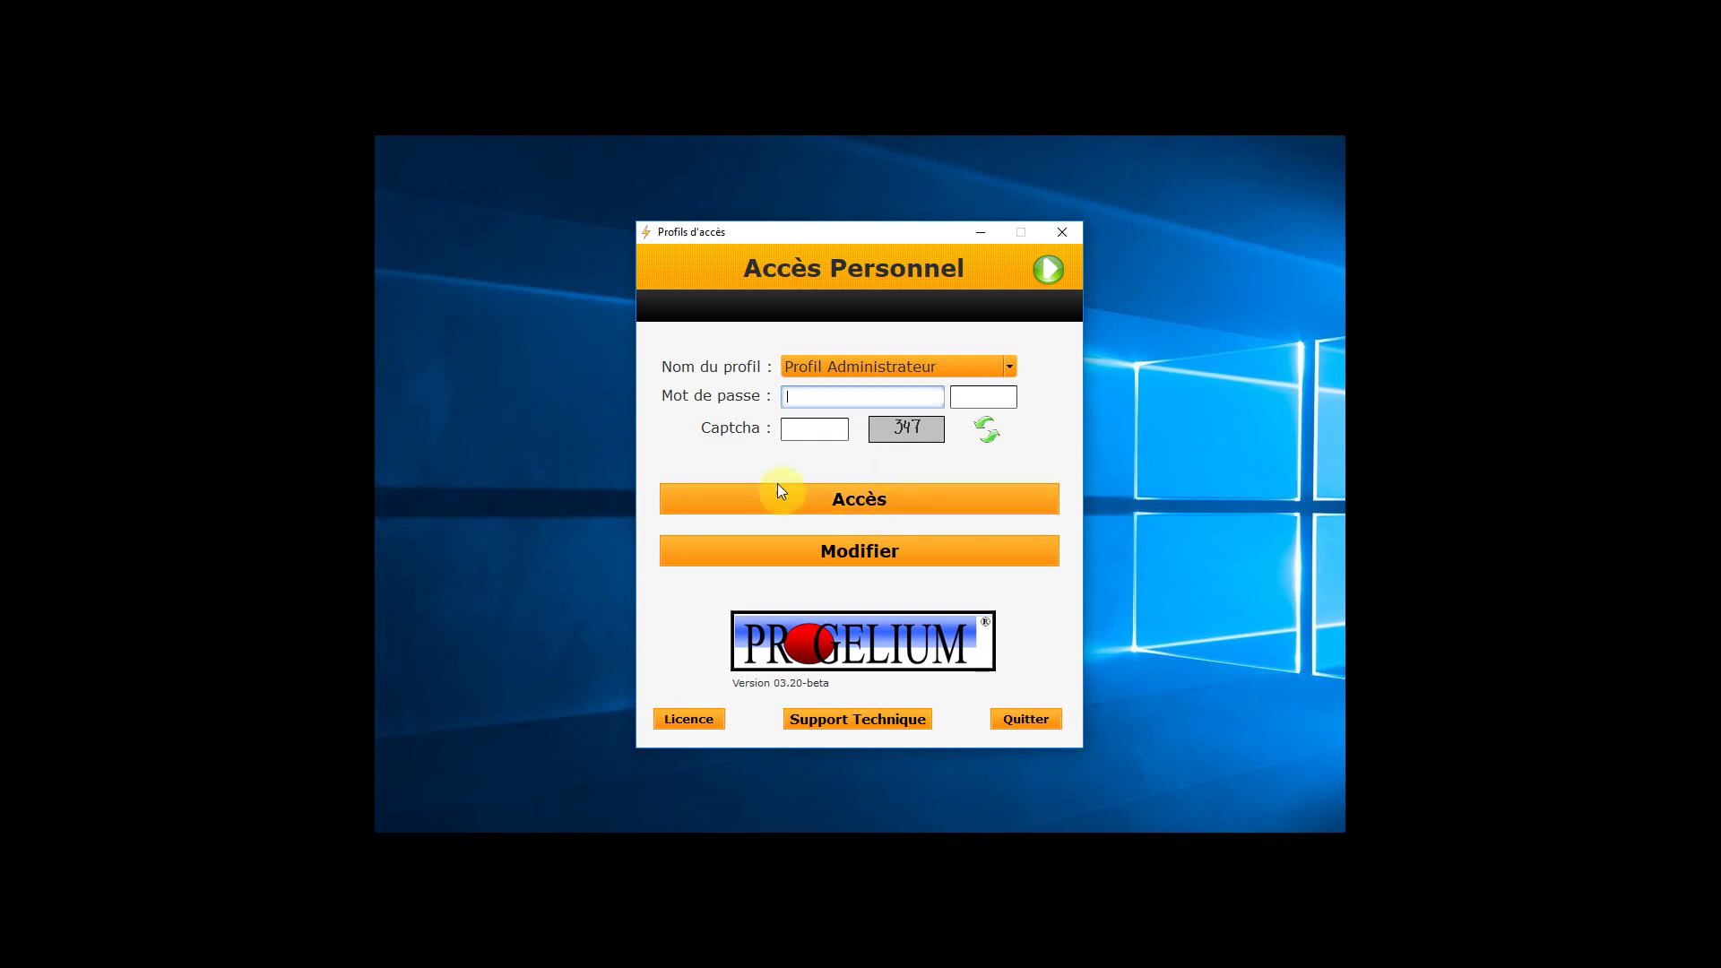
click(1046, 274)
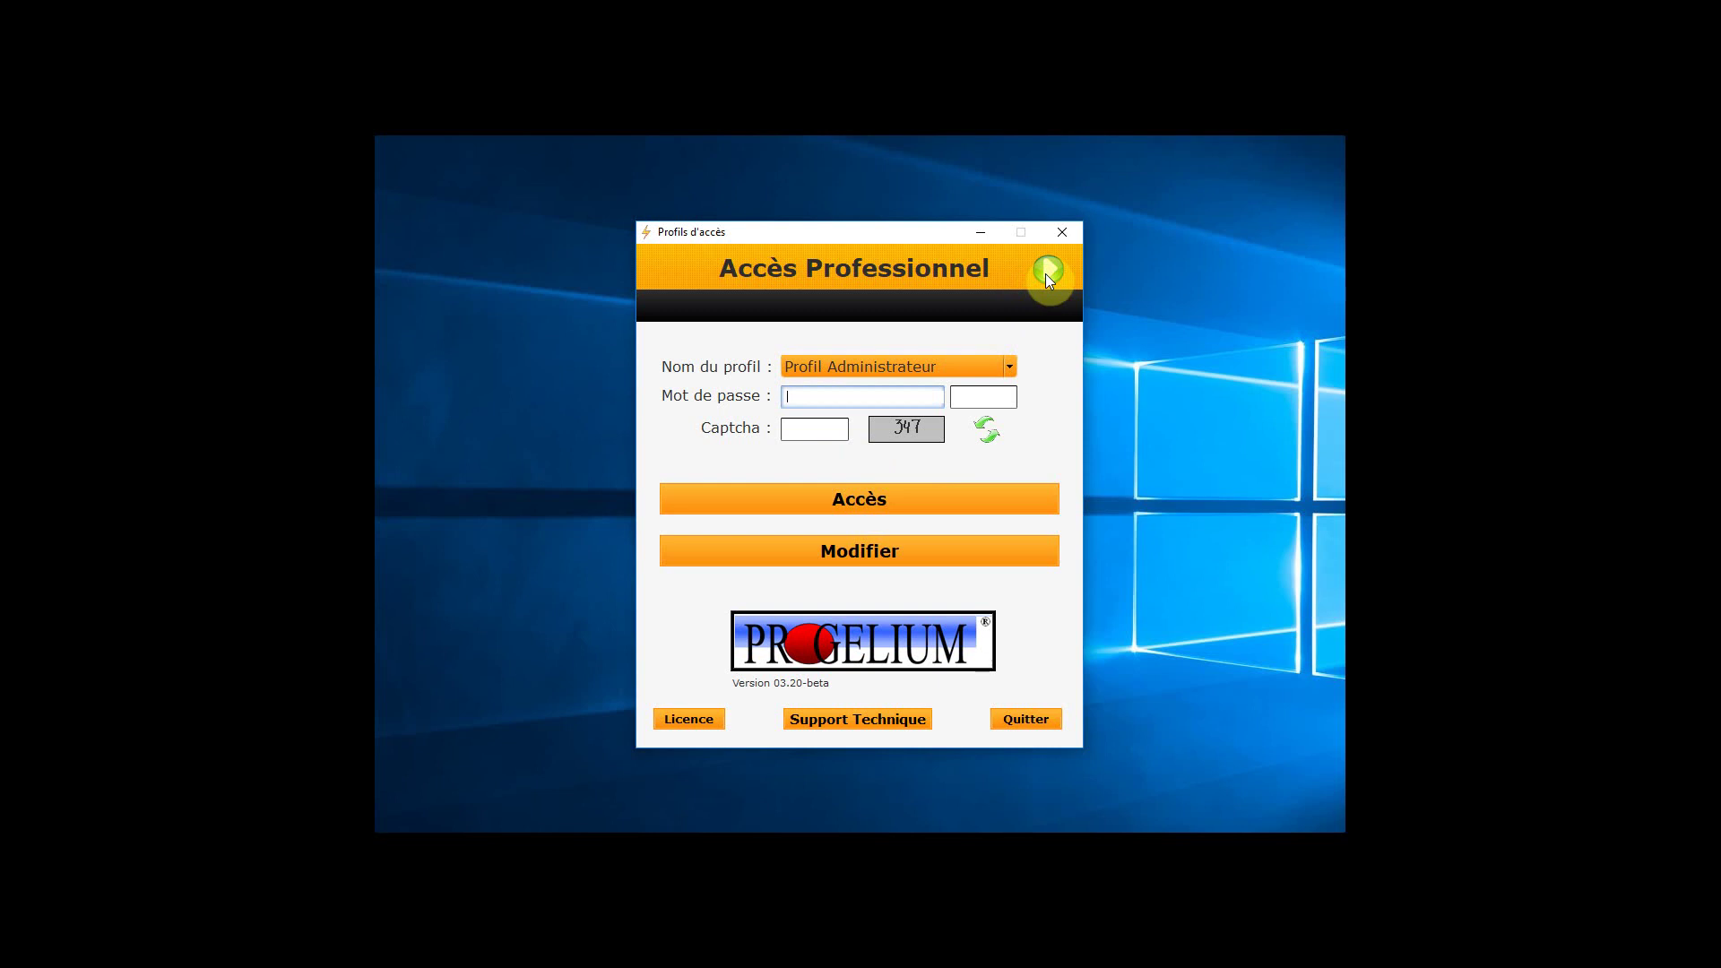
click(1047, 274)
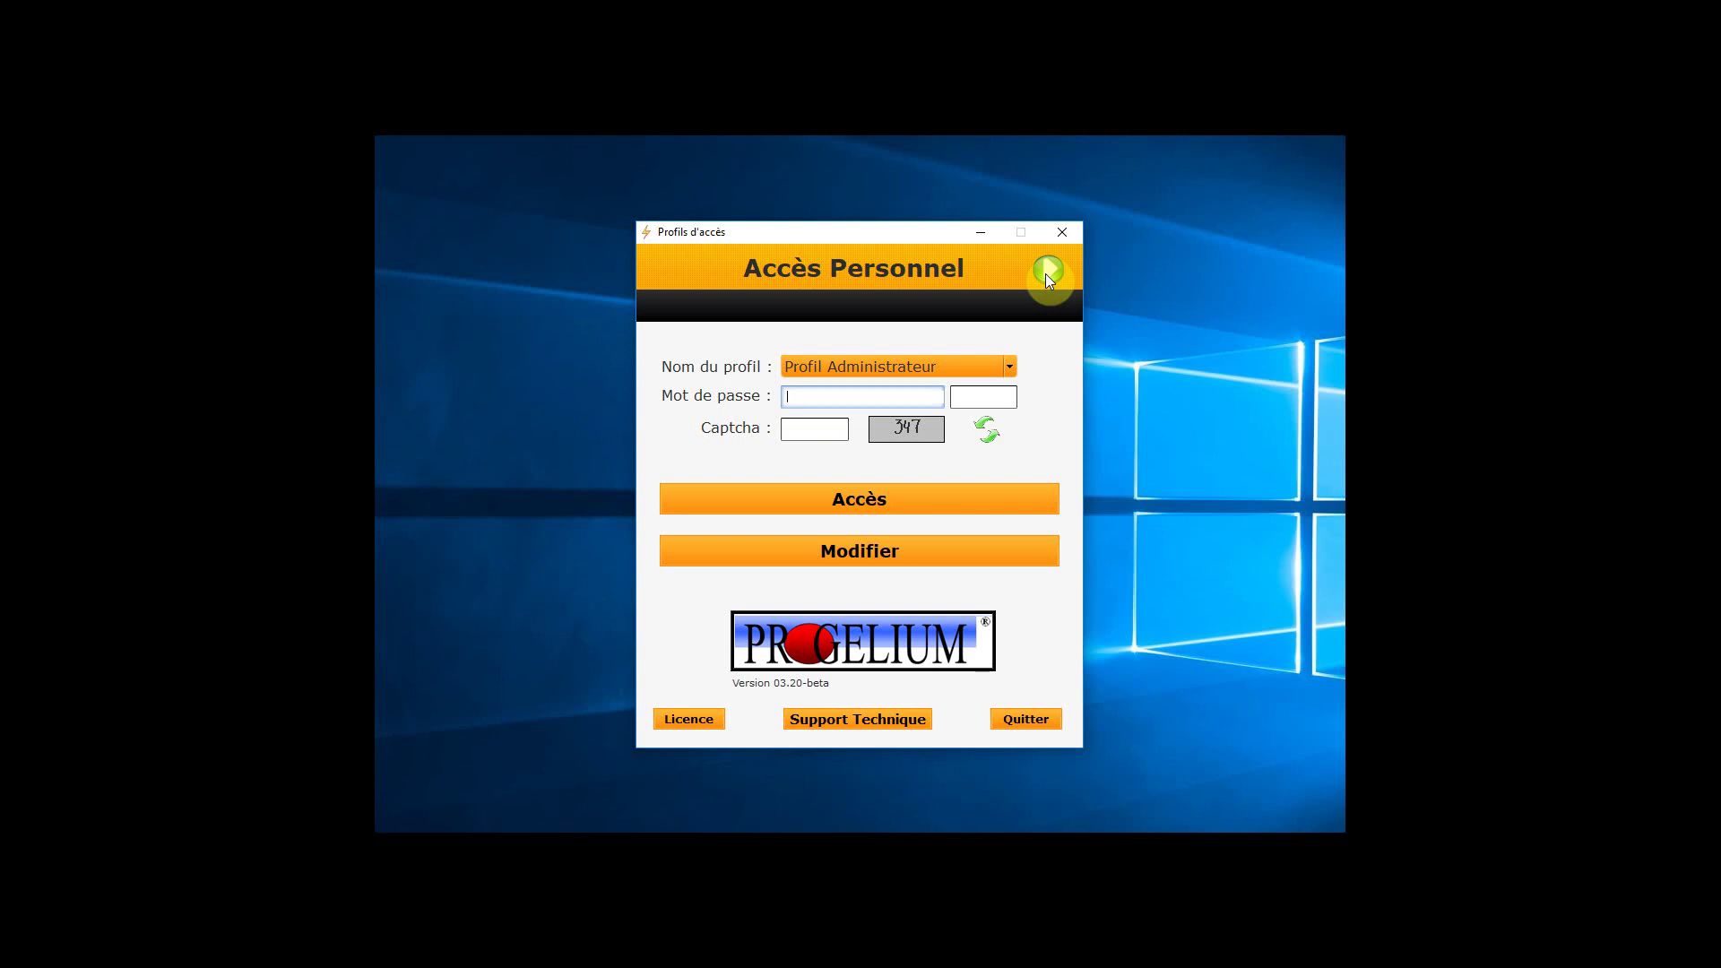
click(1047, 271)
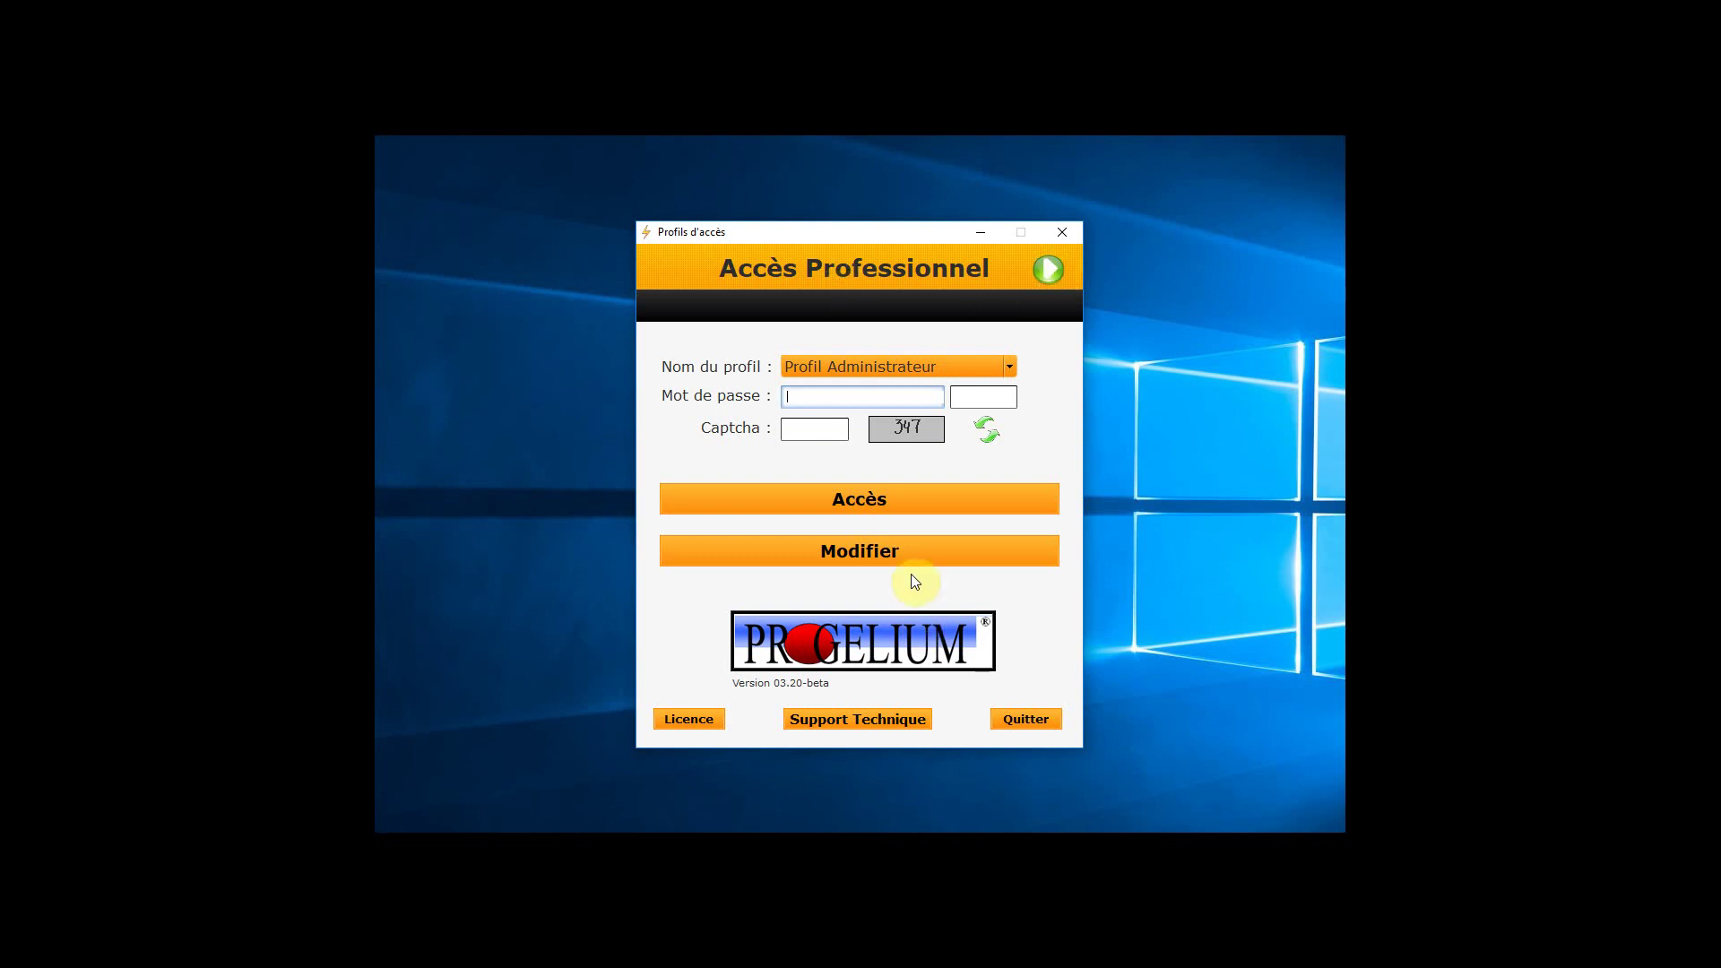
click(892, 551)
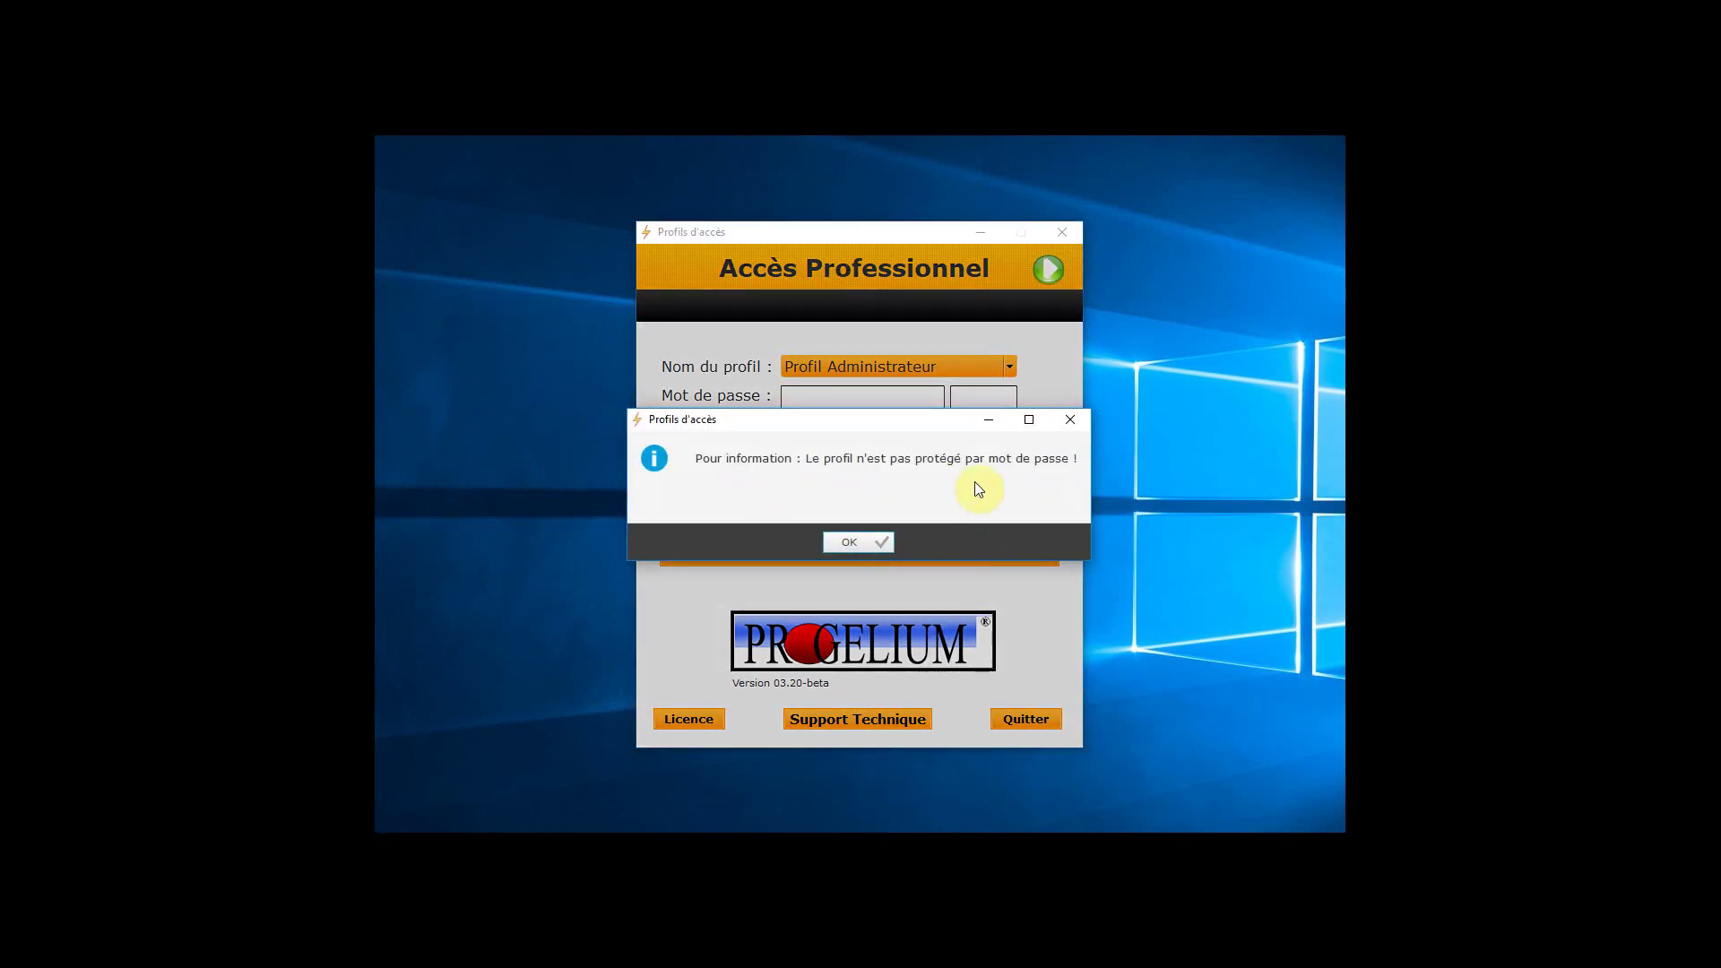
click(868, 543)
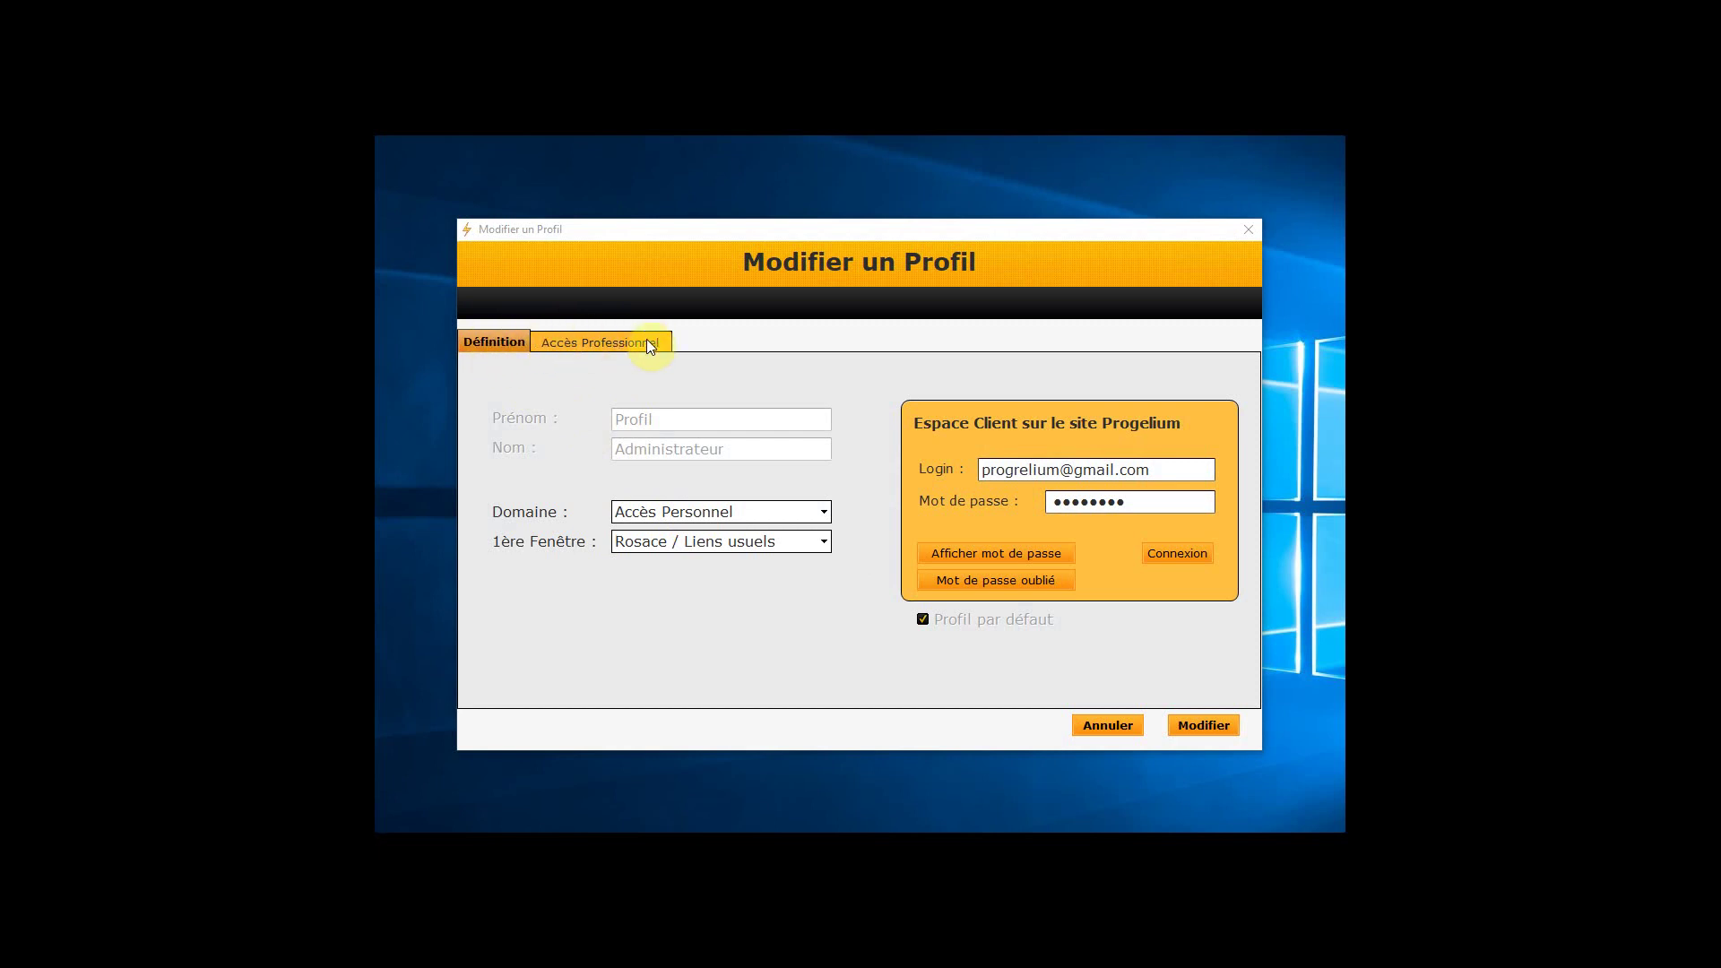
click(590, 342)
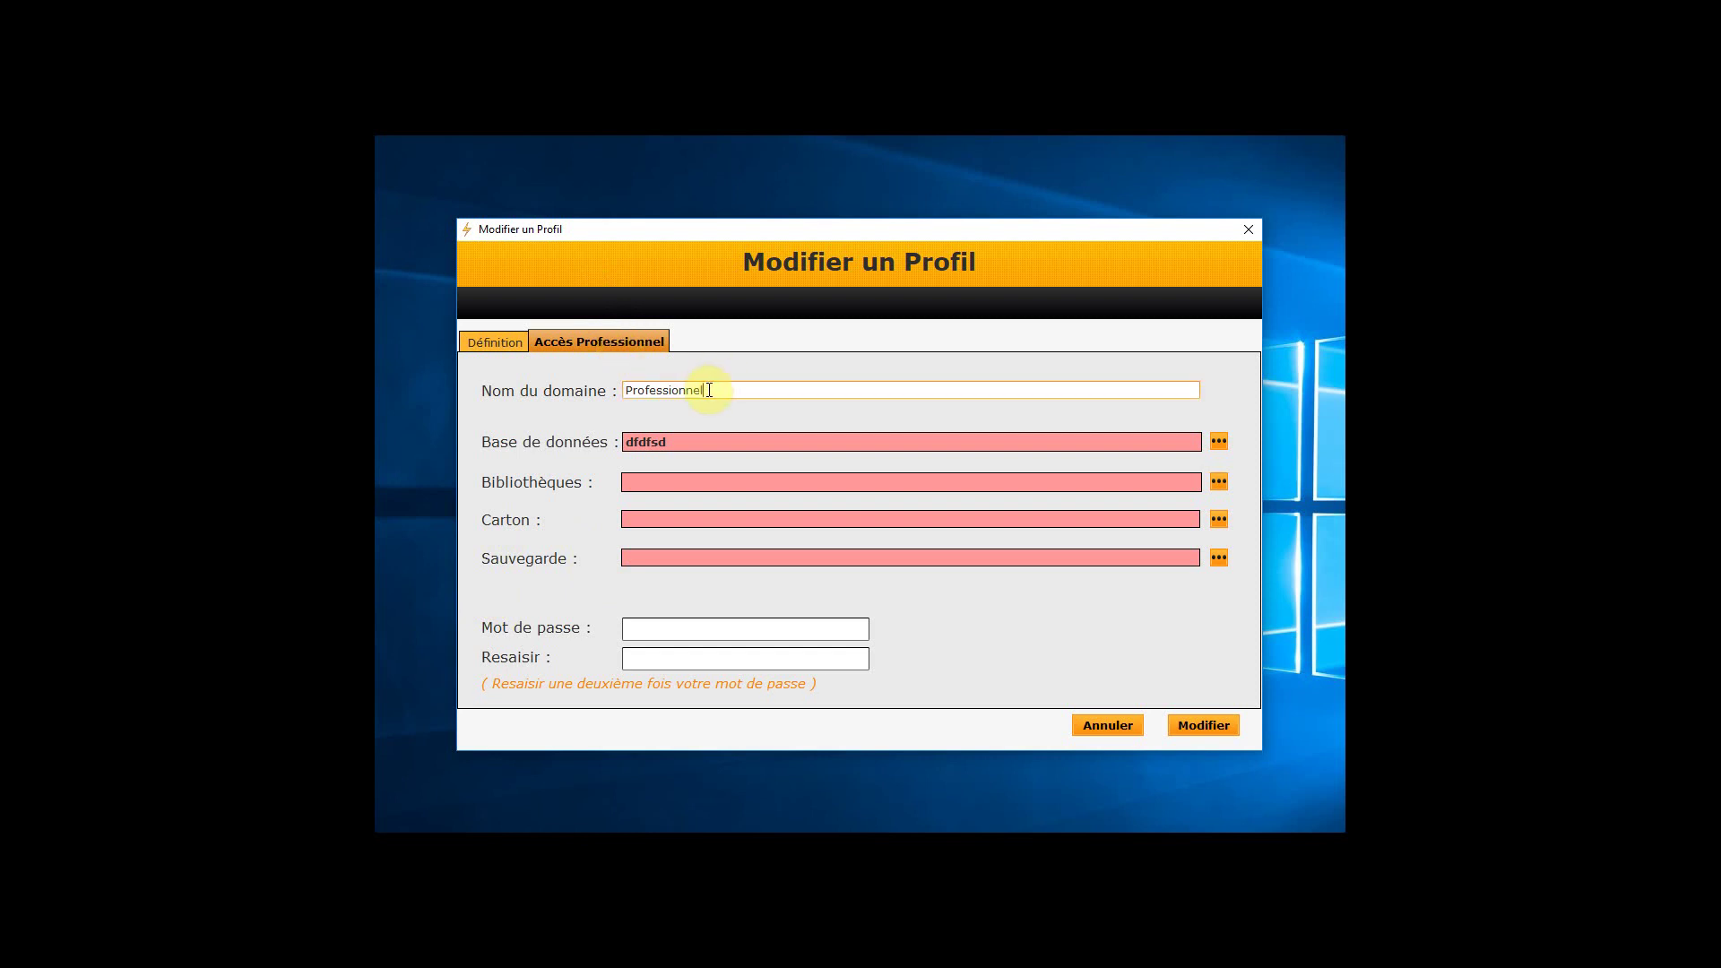
drag(718, 389, 542, 389)
click(684, 441)
key(BackSpace)
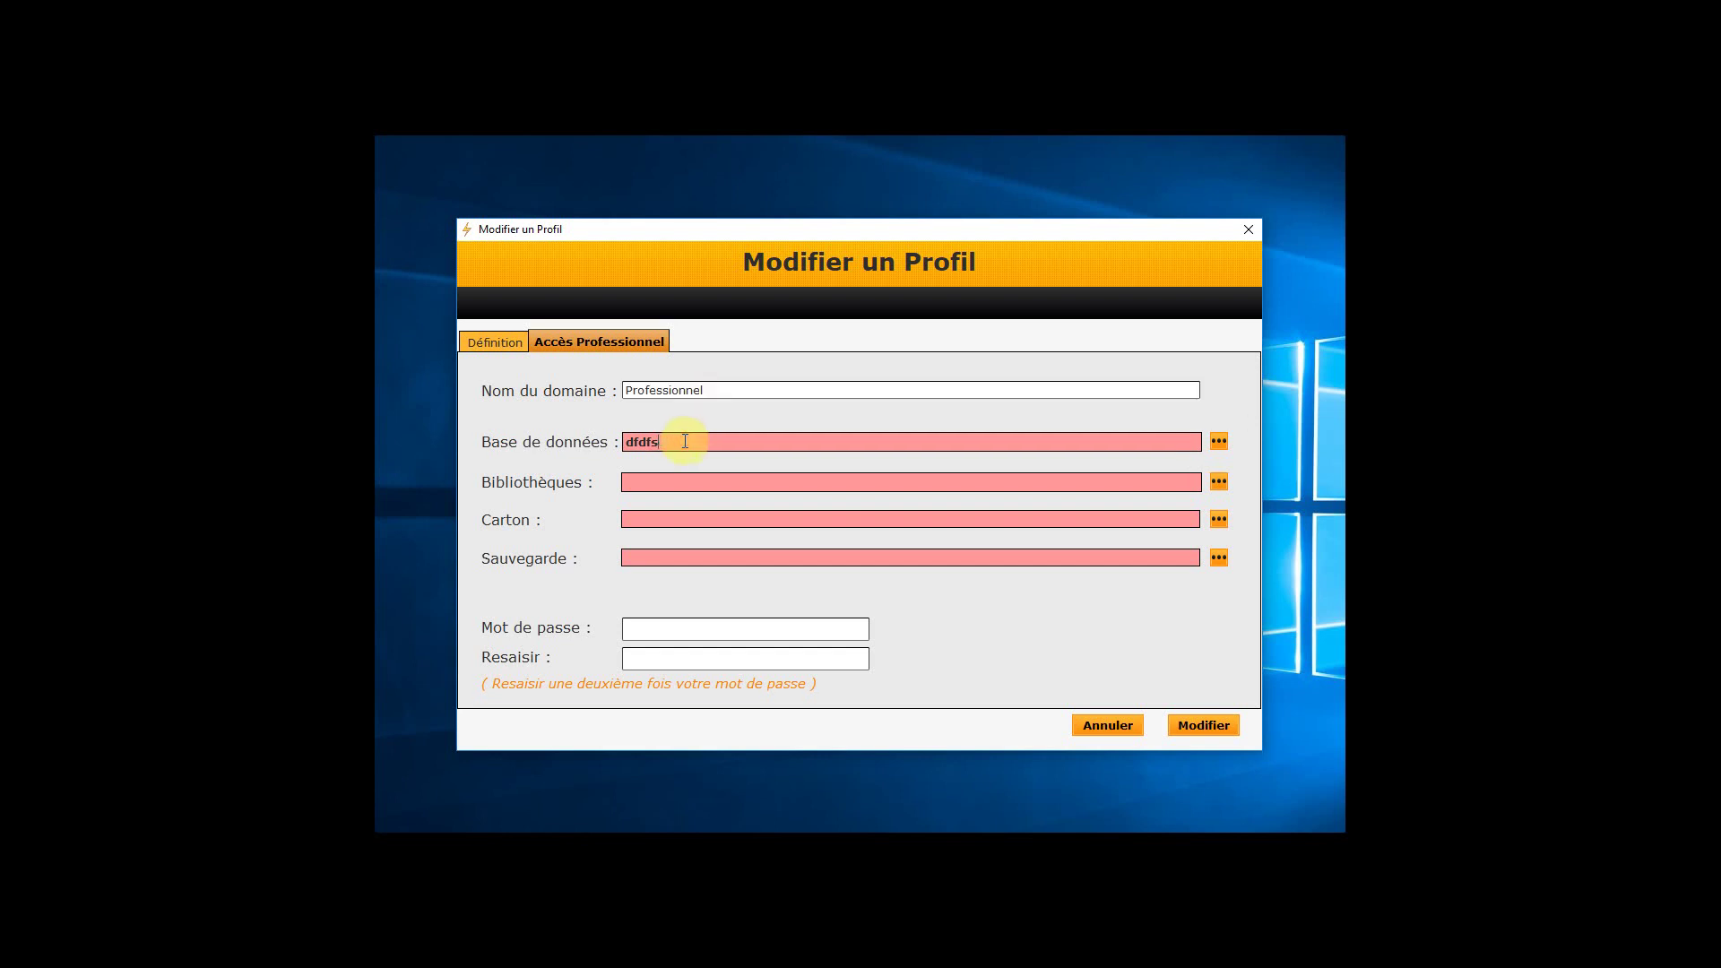
key(BackSpace)
key(BackSpace)
key(BackSpace)
key(BackSpace)
key(BackSpace)
click(1245, 234)
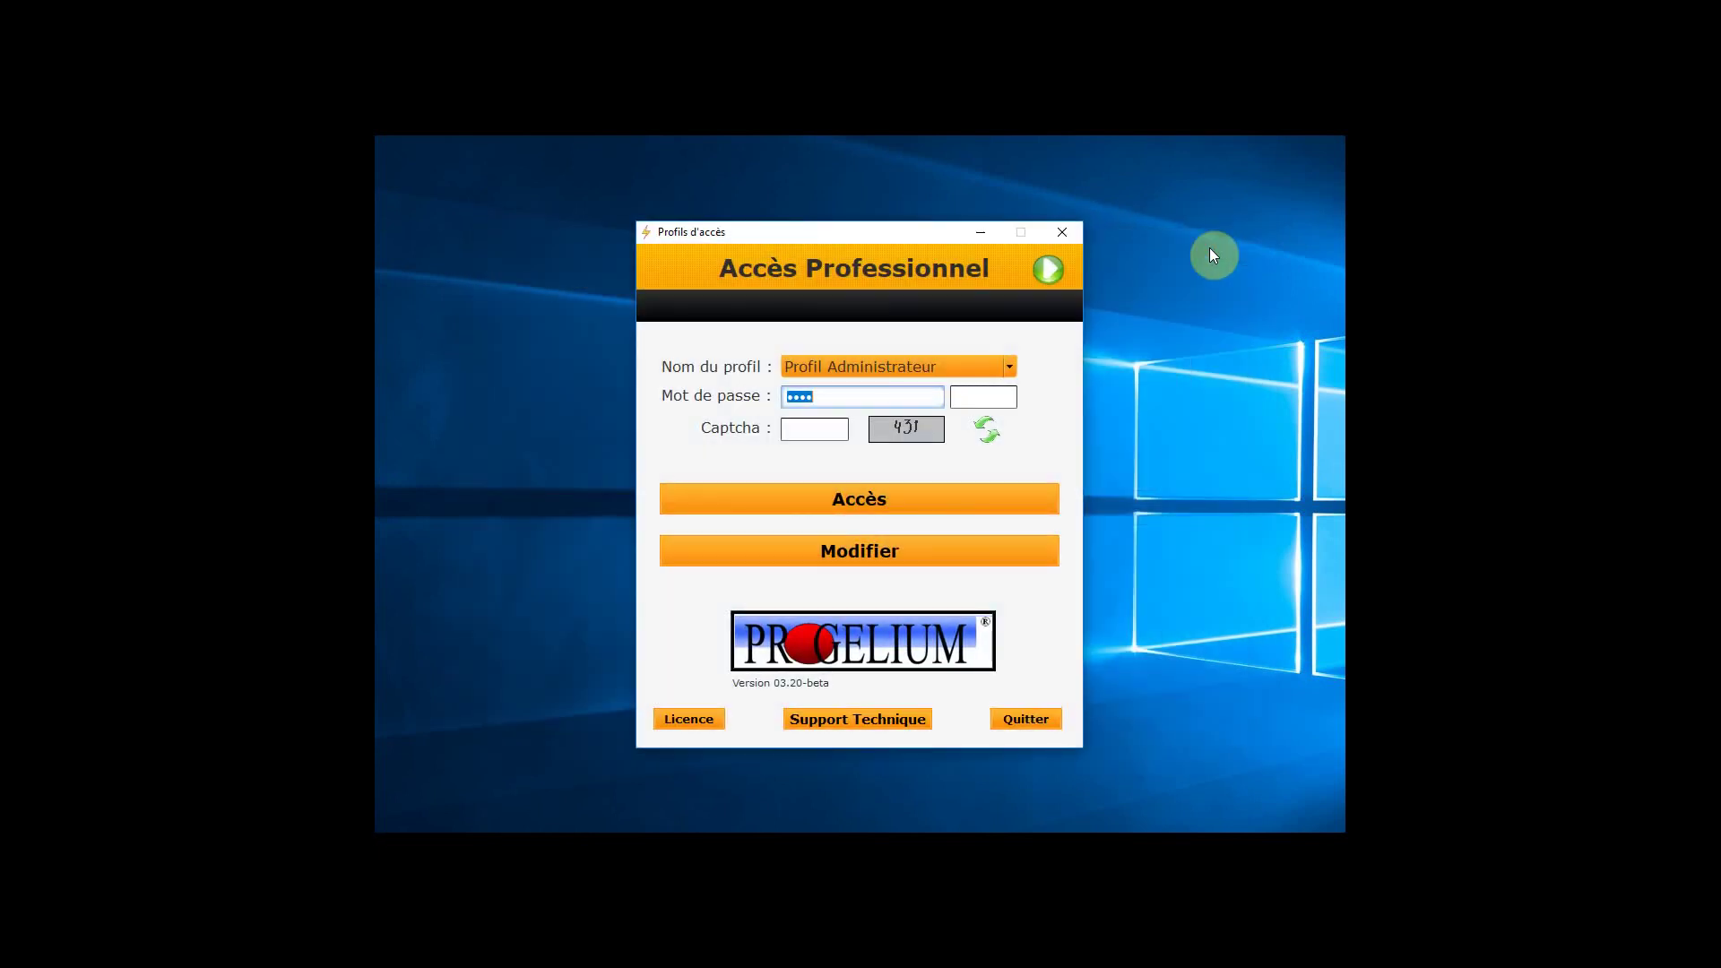
Switch to Accès Personnel and view its profile settings, closing the editor without changes
click(1057, 272)
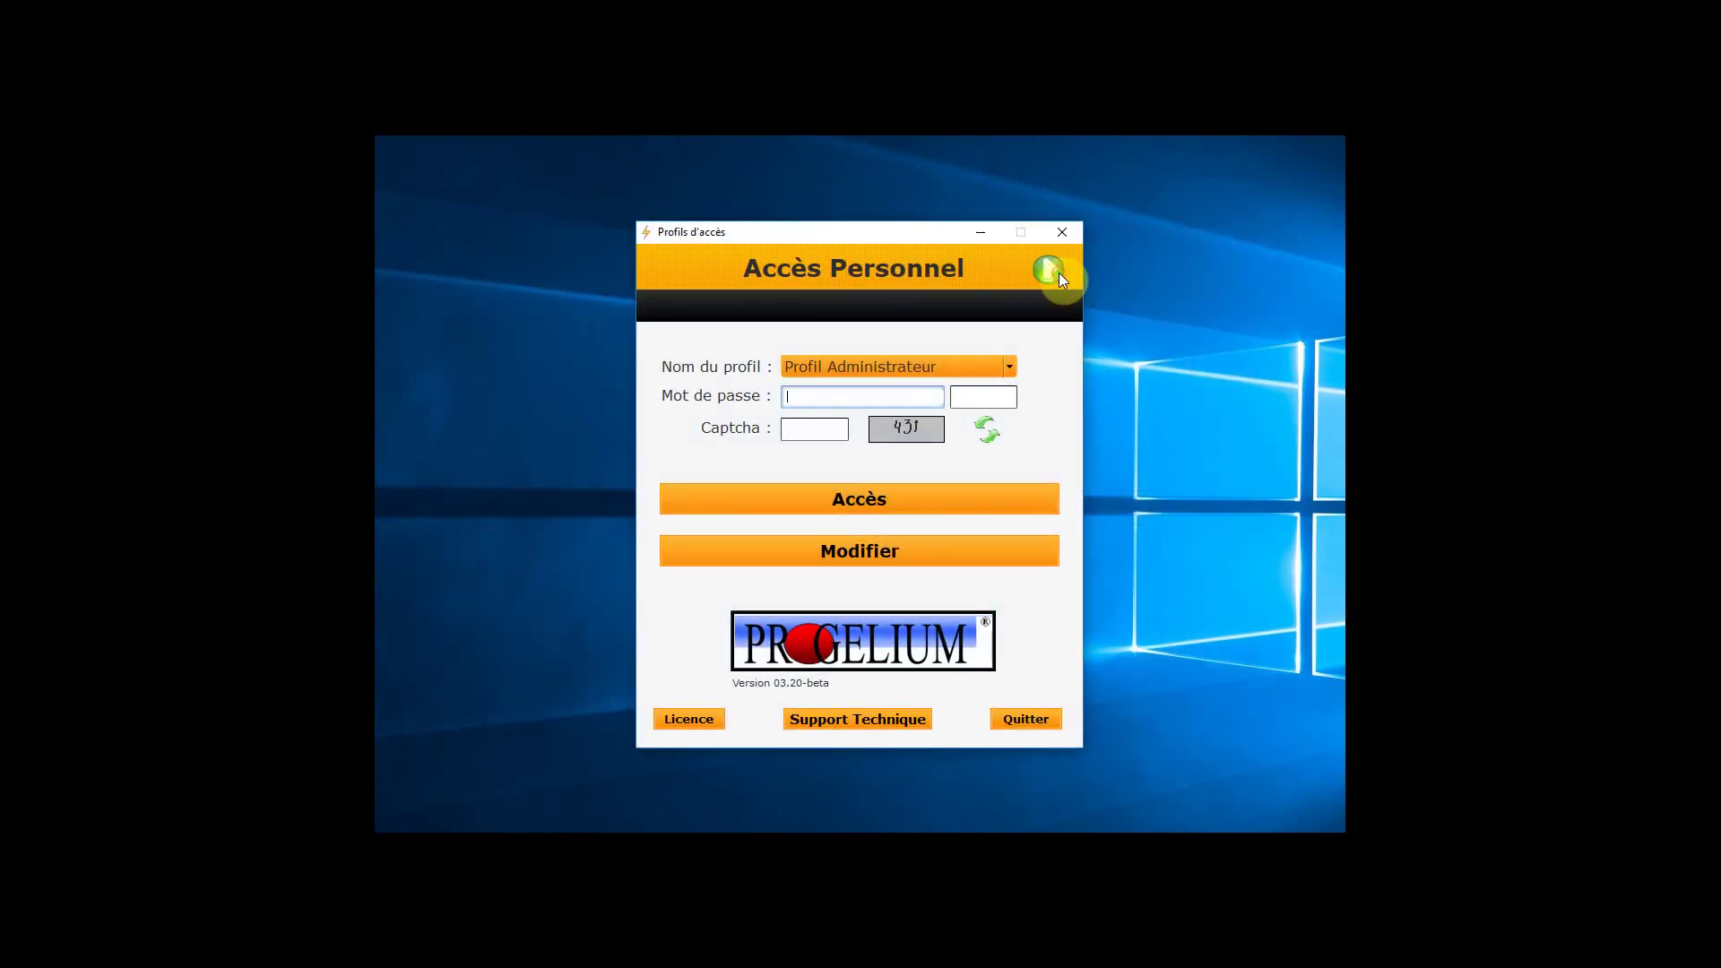
click(875, 551)
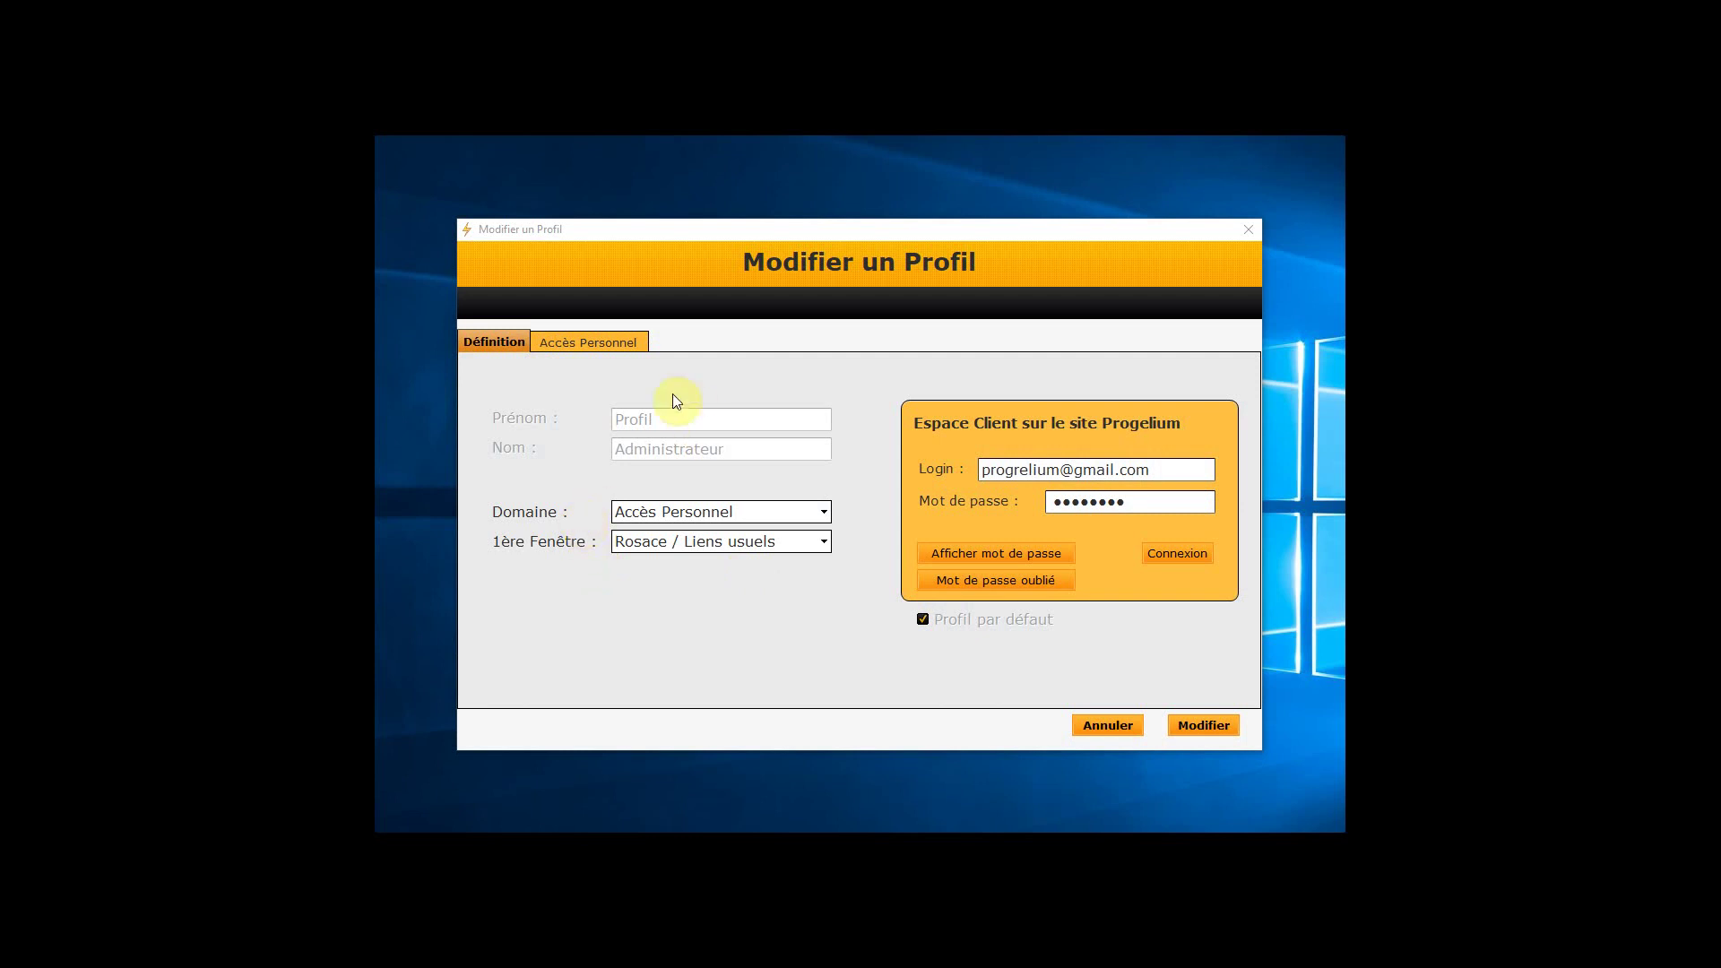
click(584, 342)
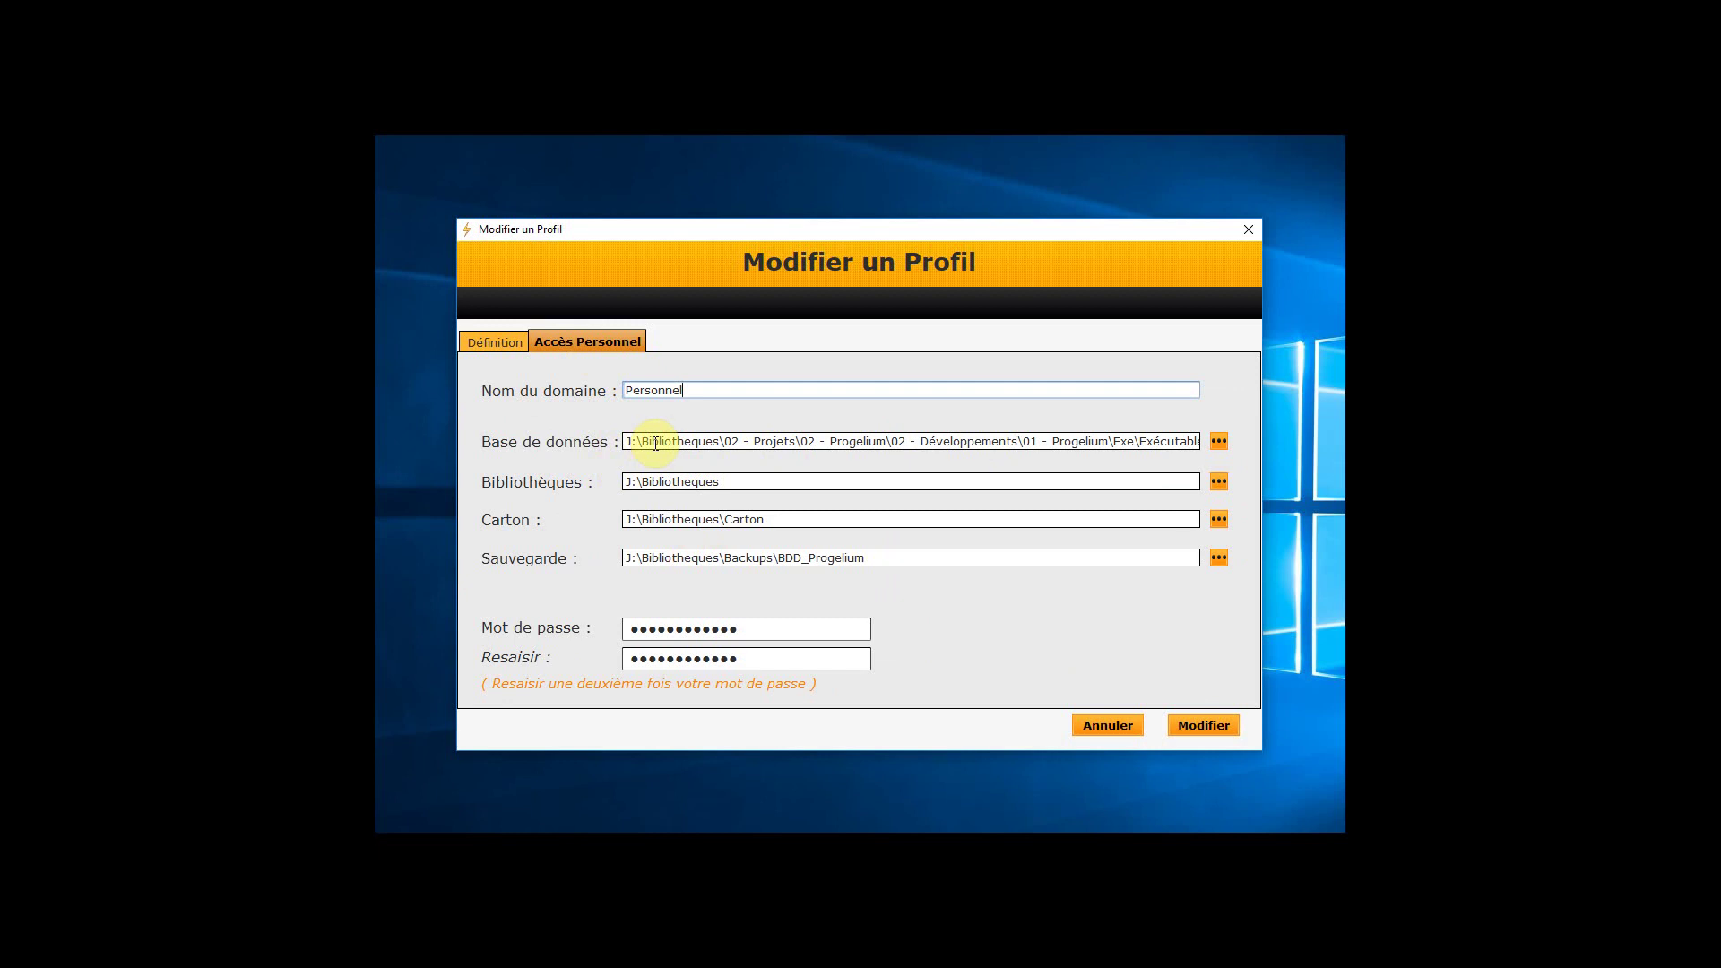
drag(625, 442, 1240, 442)
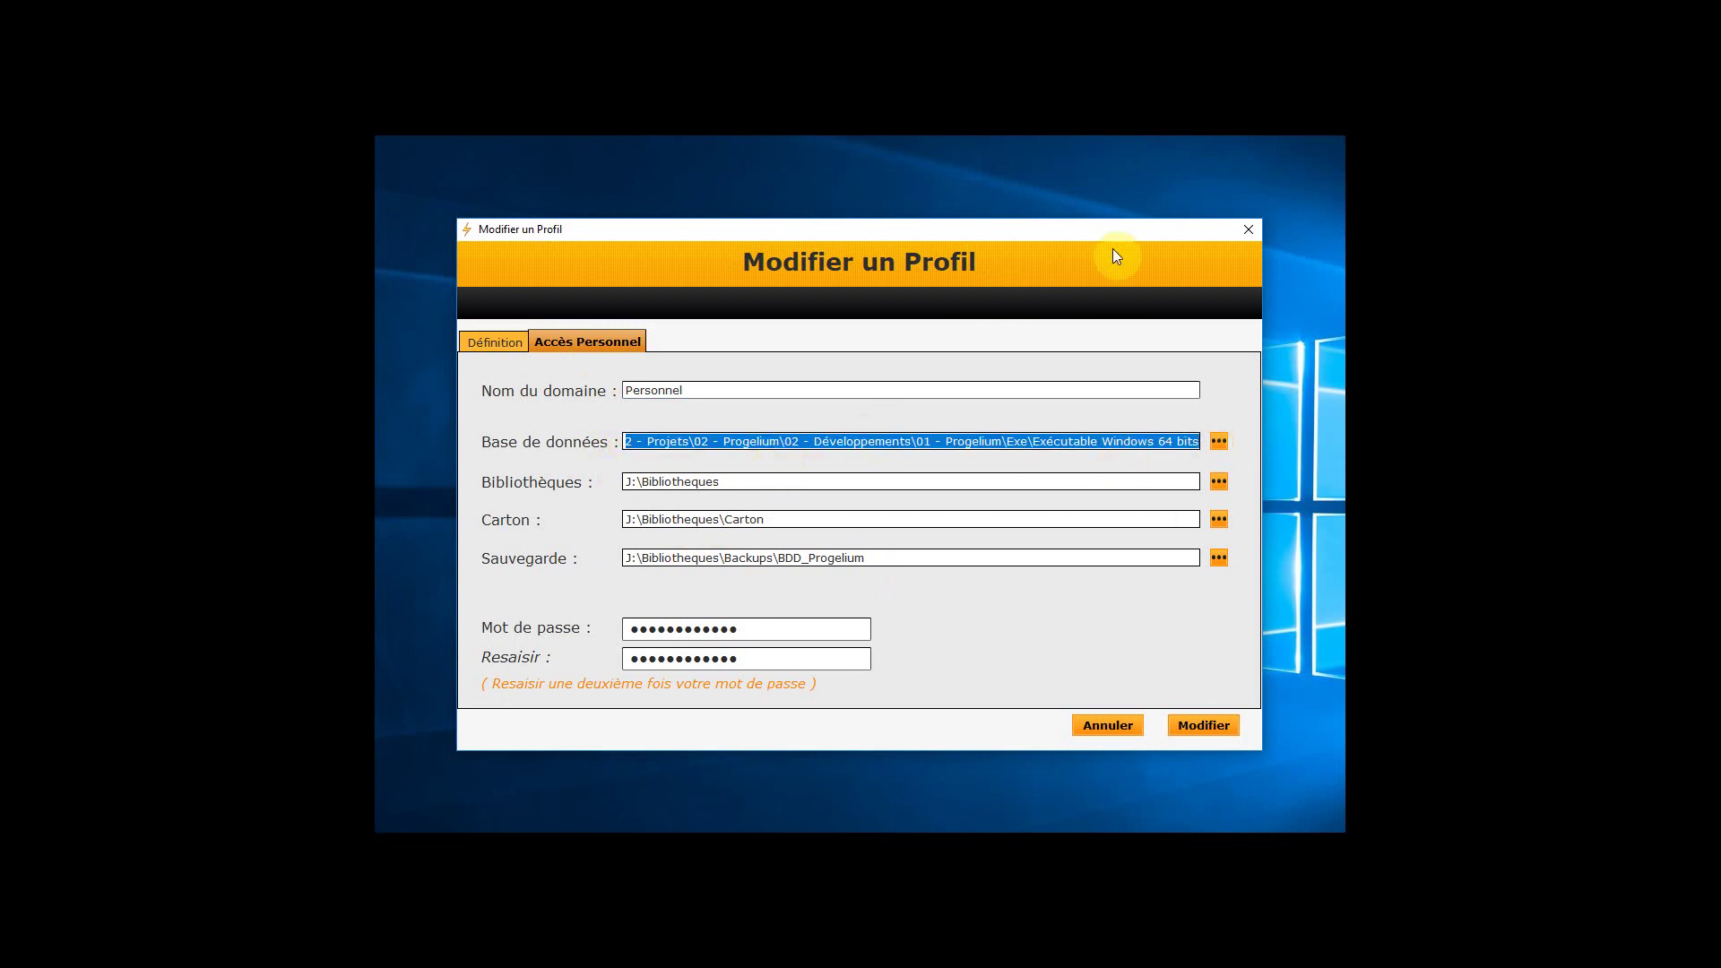
click(1250, 231)
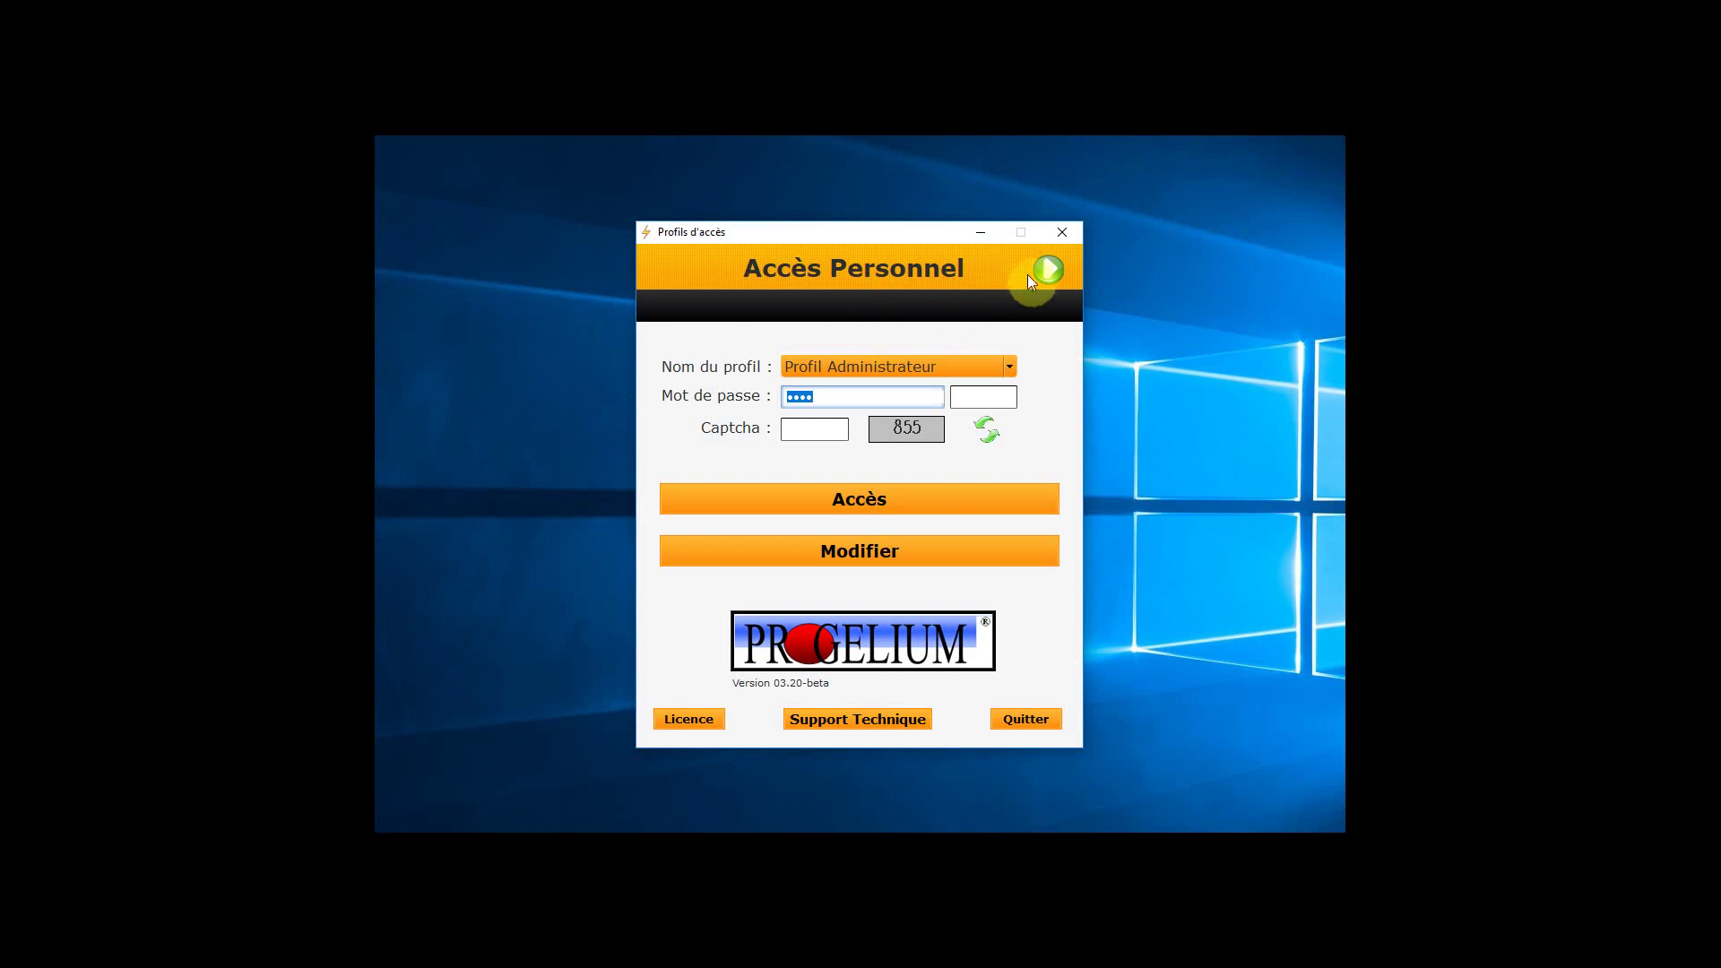
Open the Accès Professionnel profile settings and paste the database folder path over 'dfdfsd'
click(1049, 268)
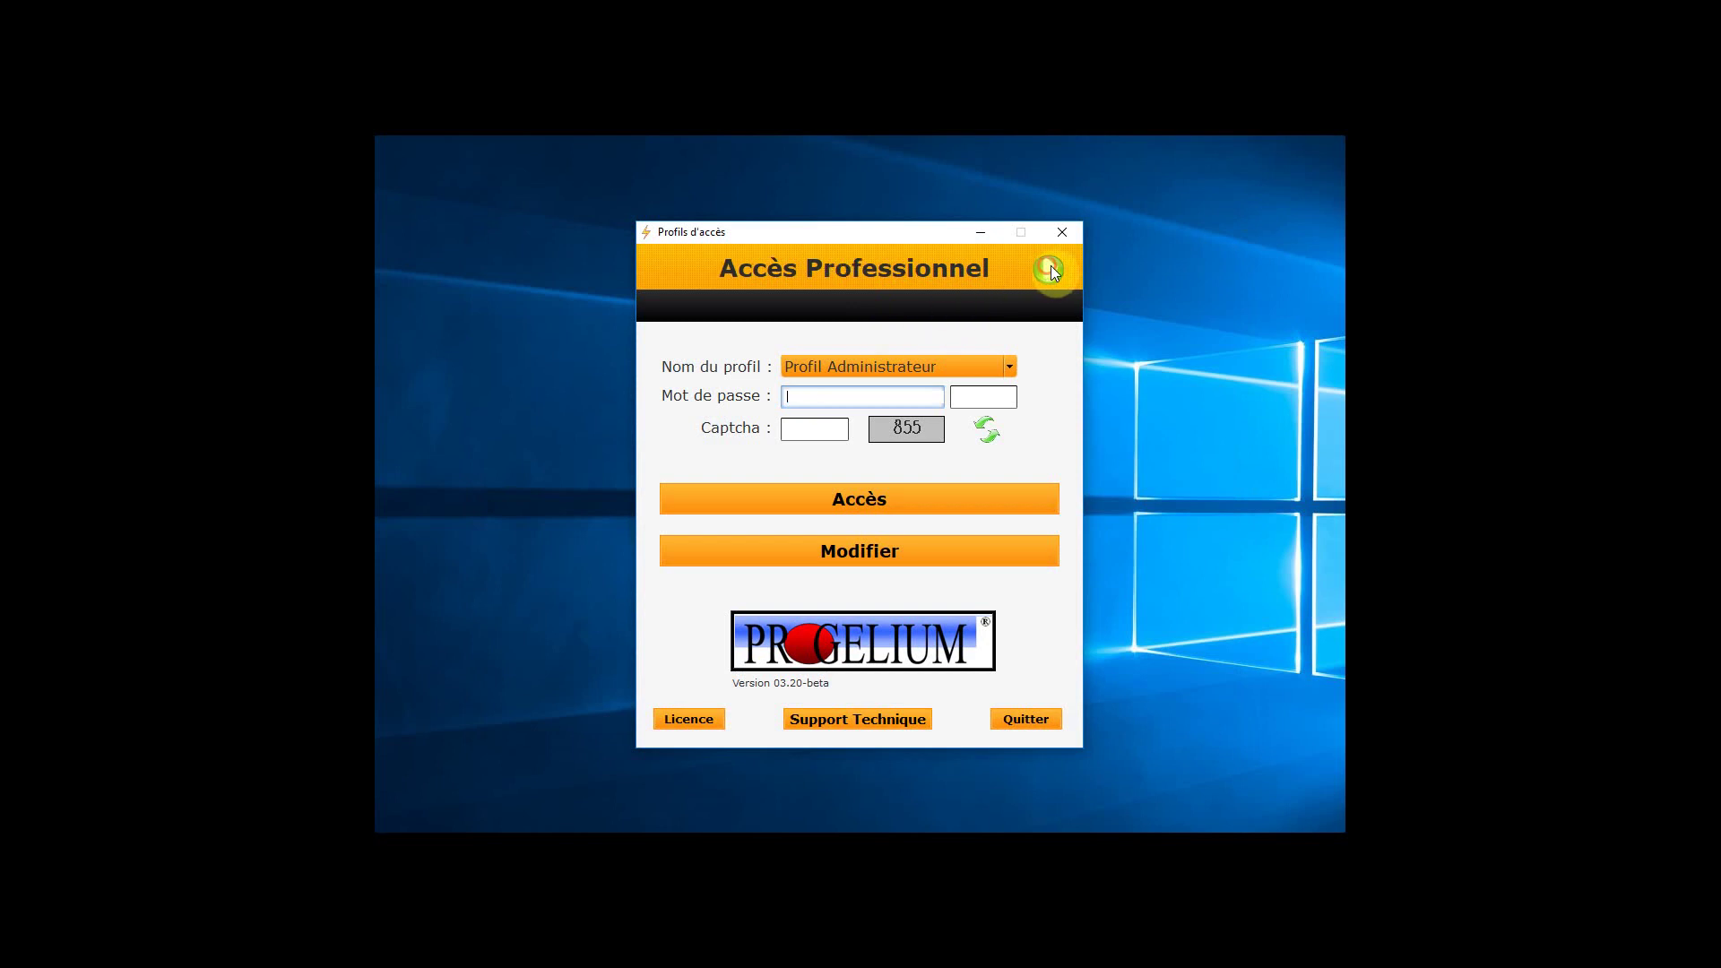
click(920, 547)
click(877, 541)
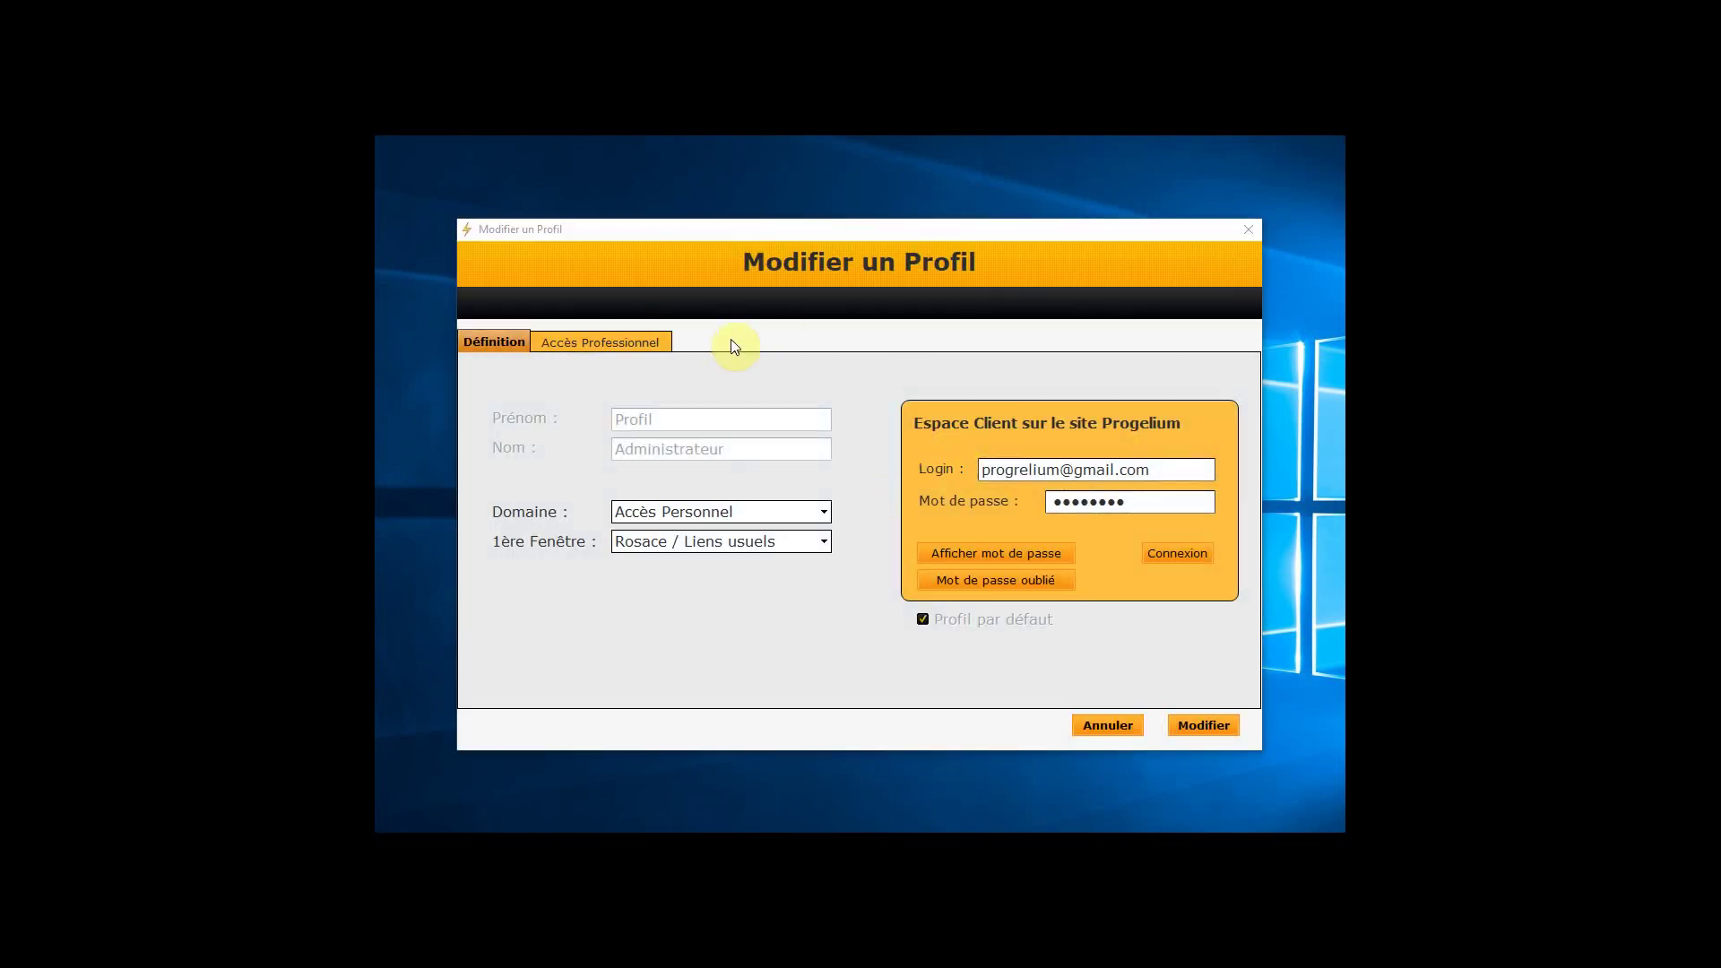
click(622, 344)
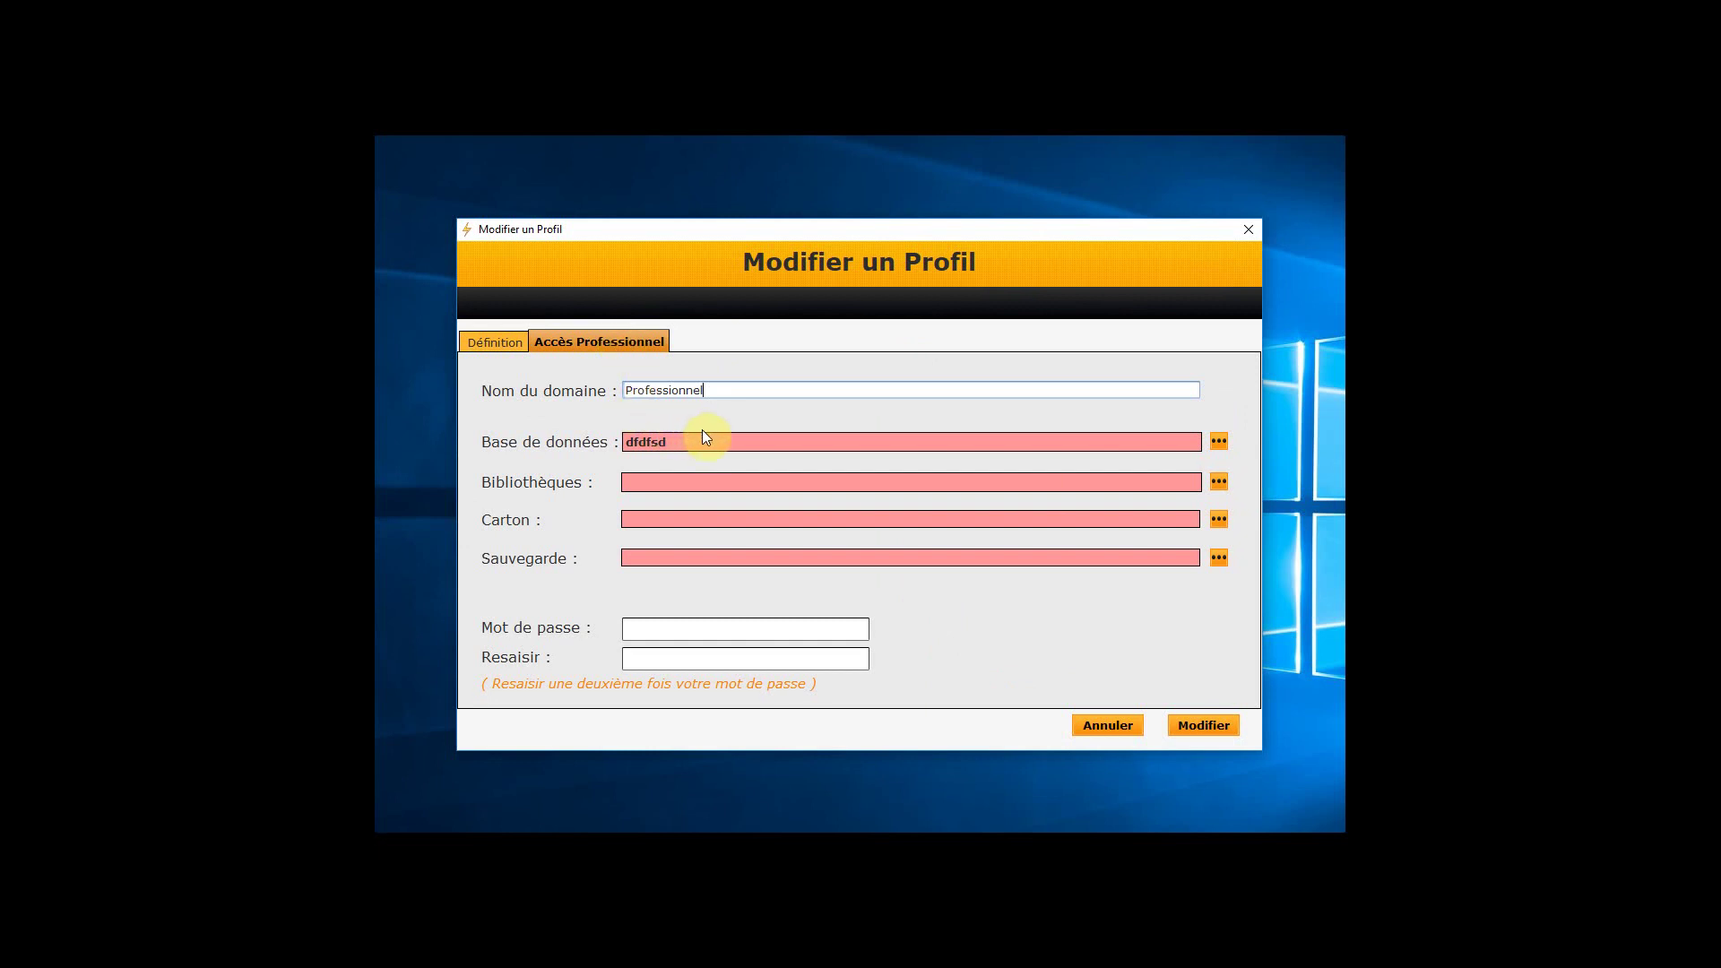
double_click(649, 440)
key(ctrl+v)
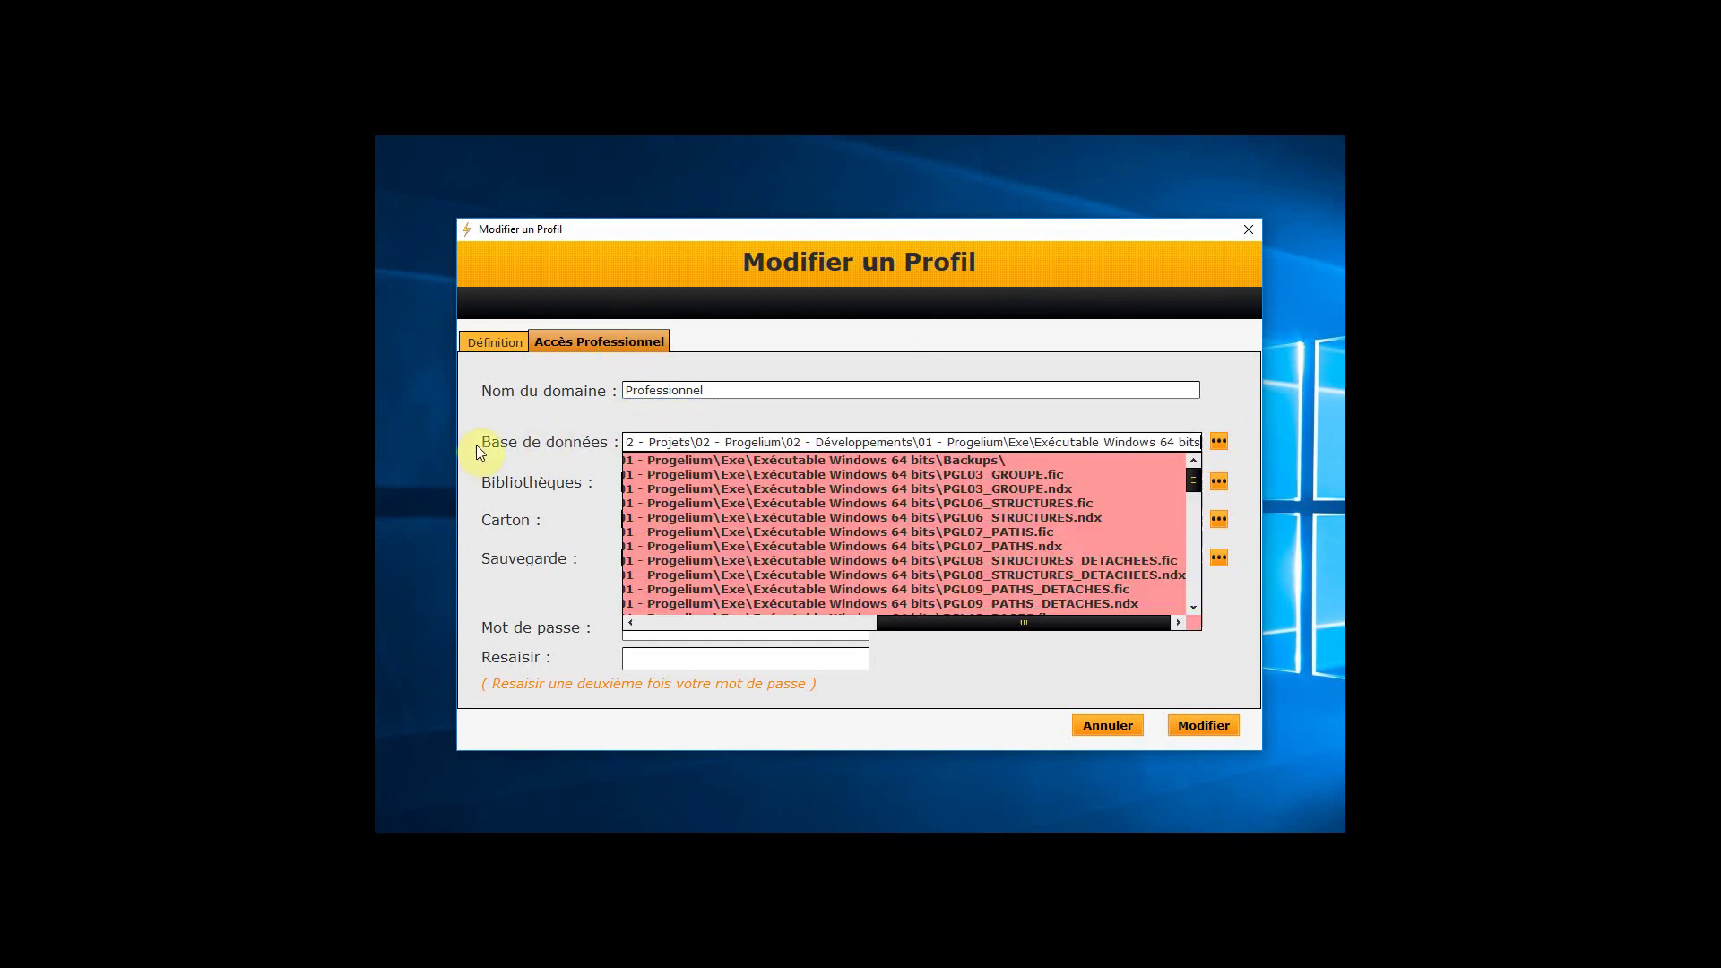
click(735, 443)
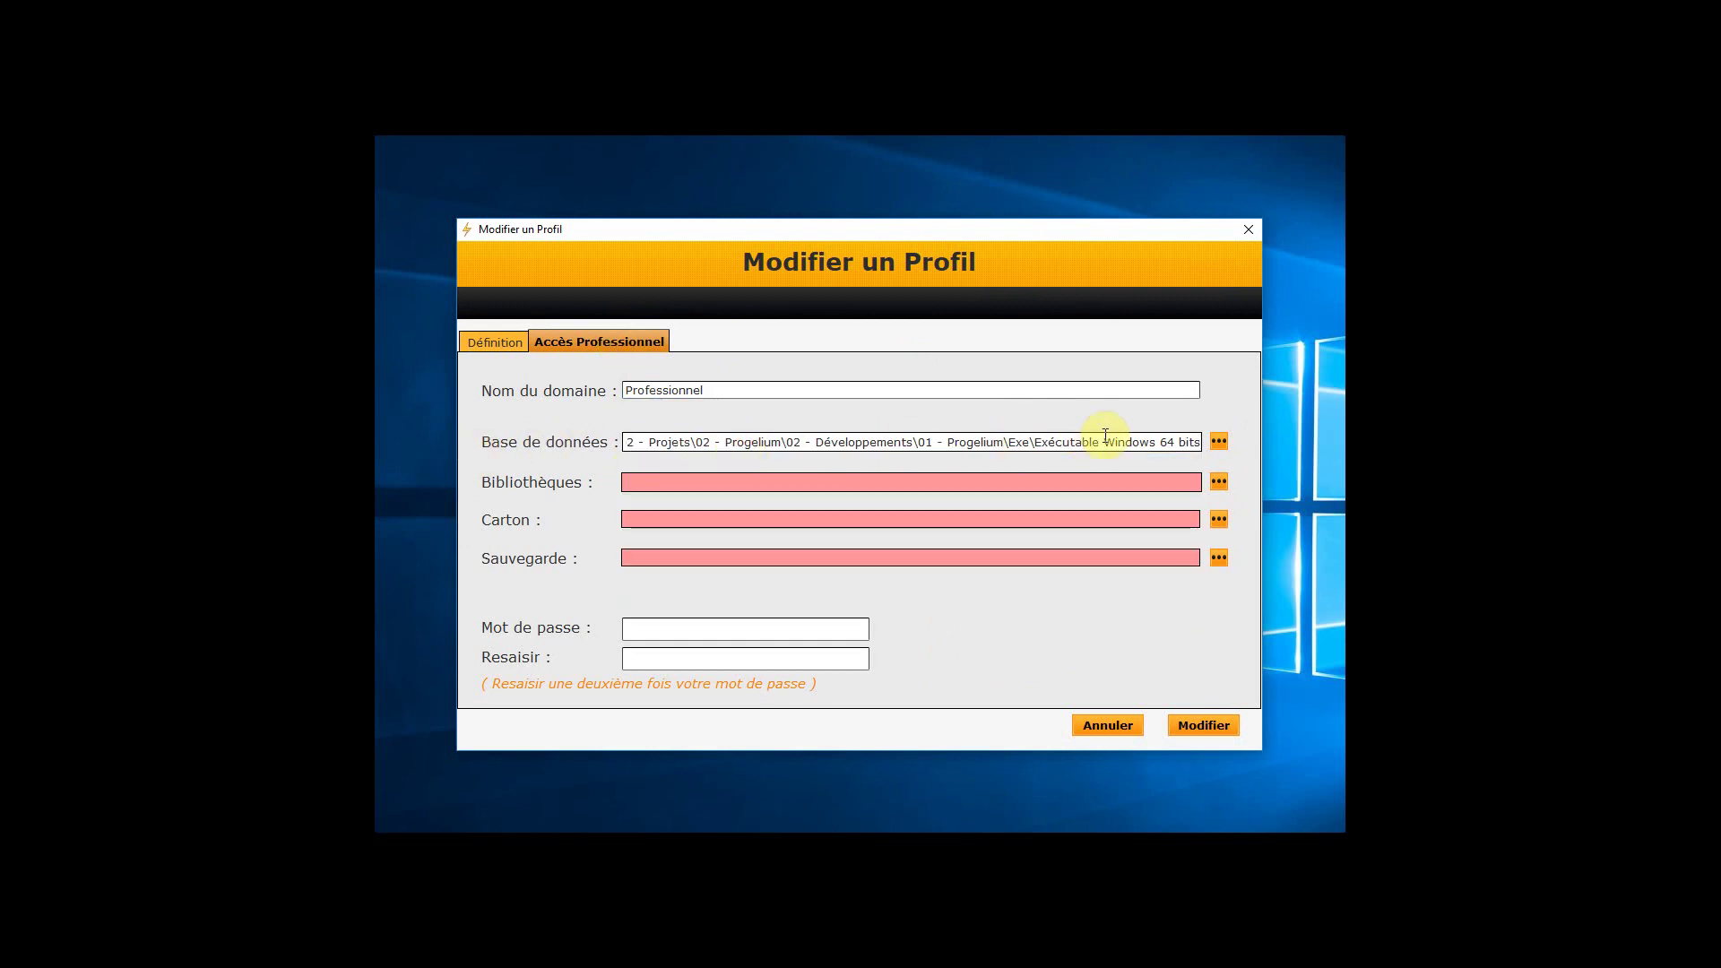
Trim the database path's drive letter, then delete the entire path so the field is empty
drag(1106, 437, 396, 467)
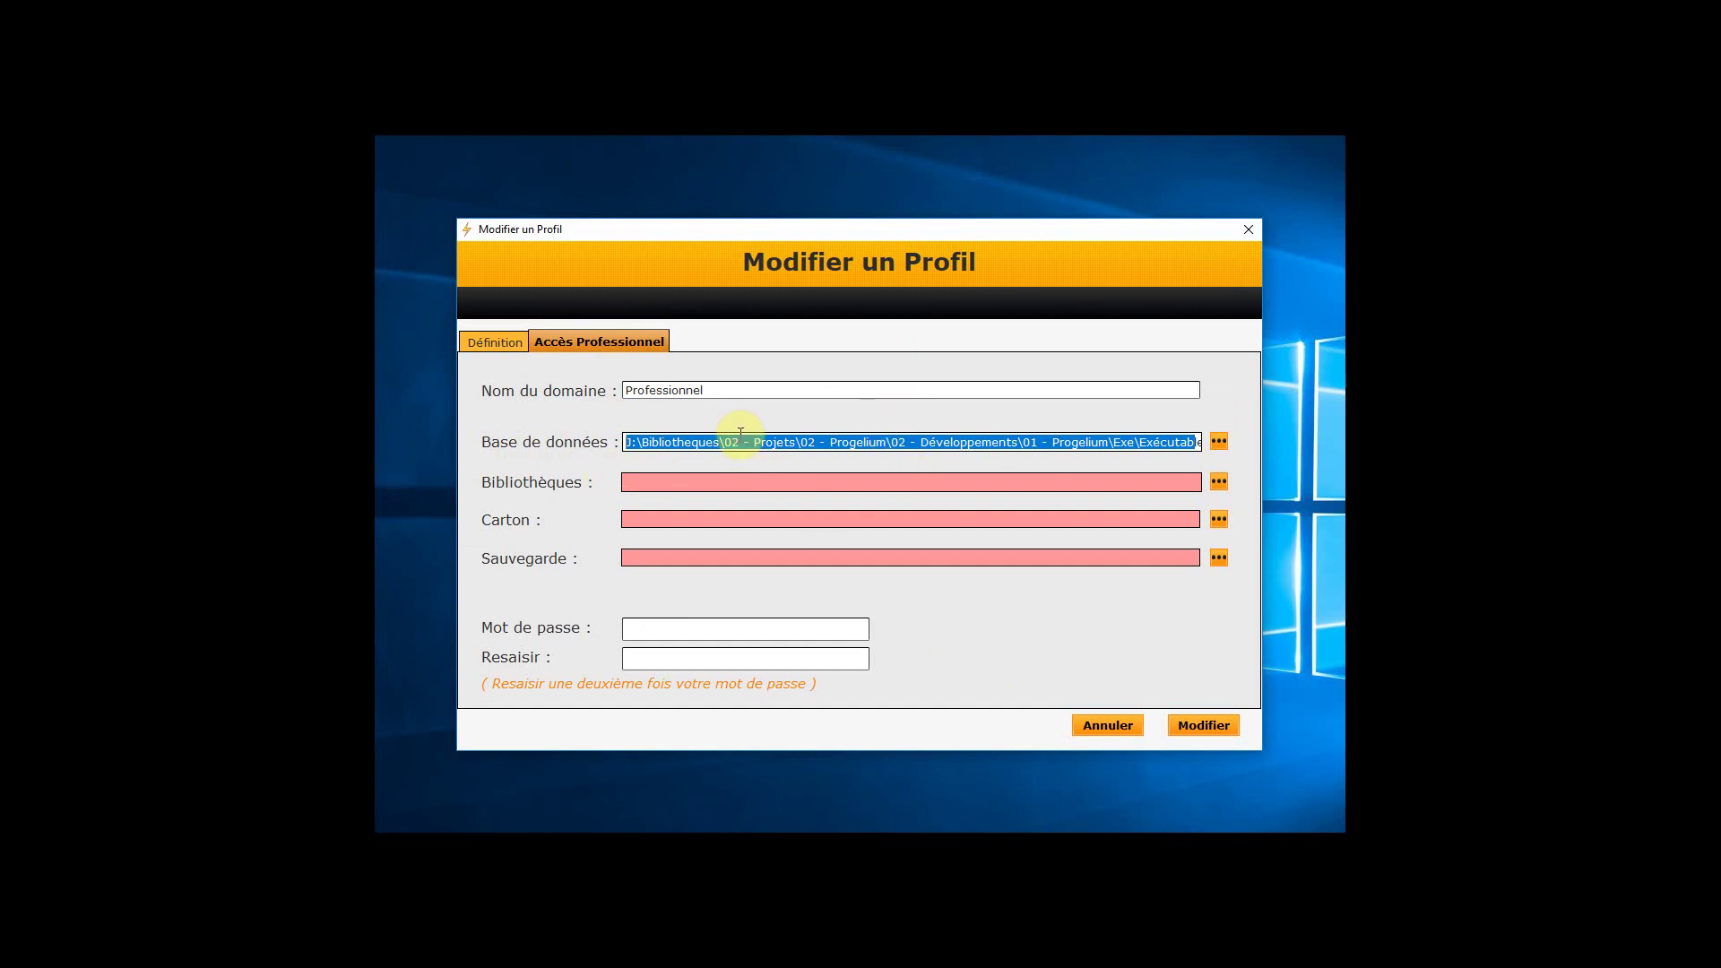
click(631, 442)
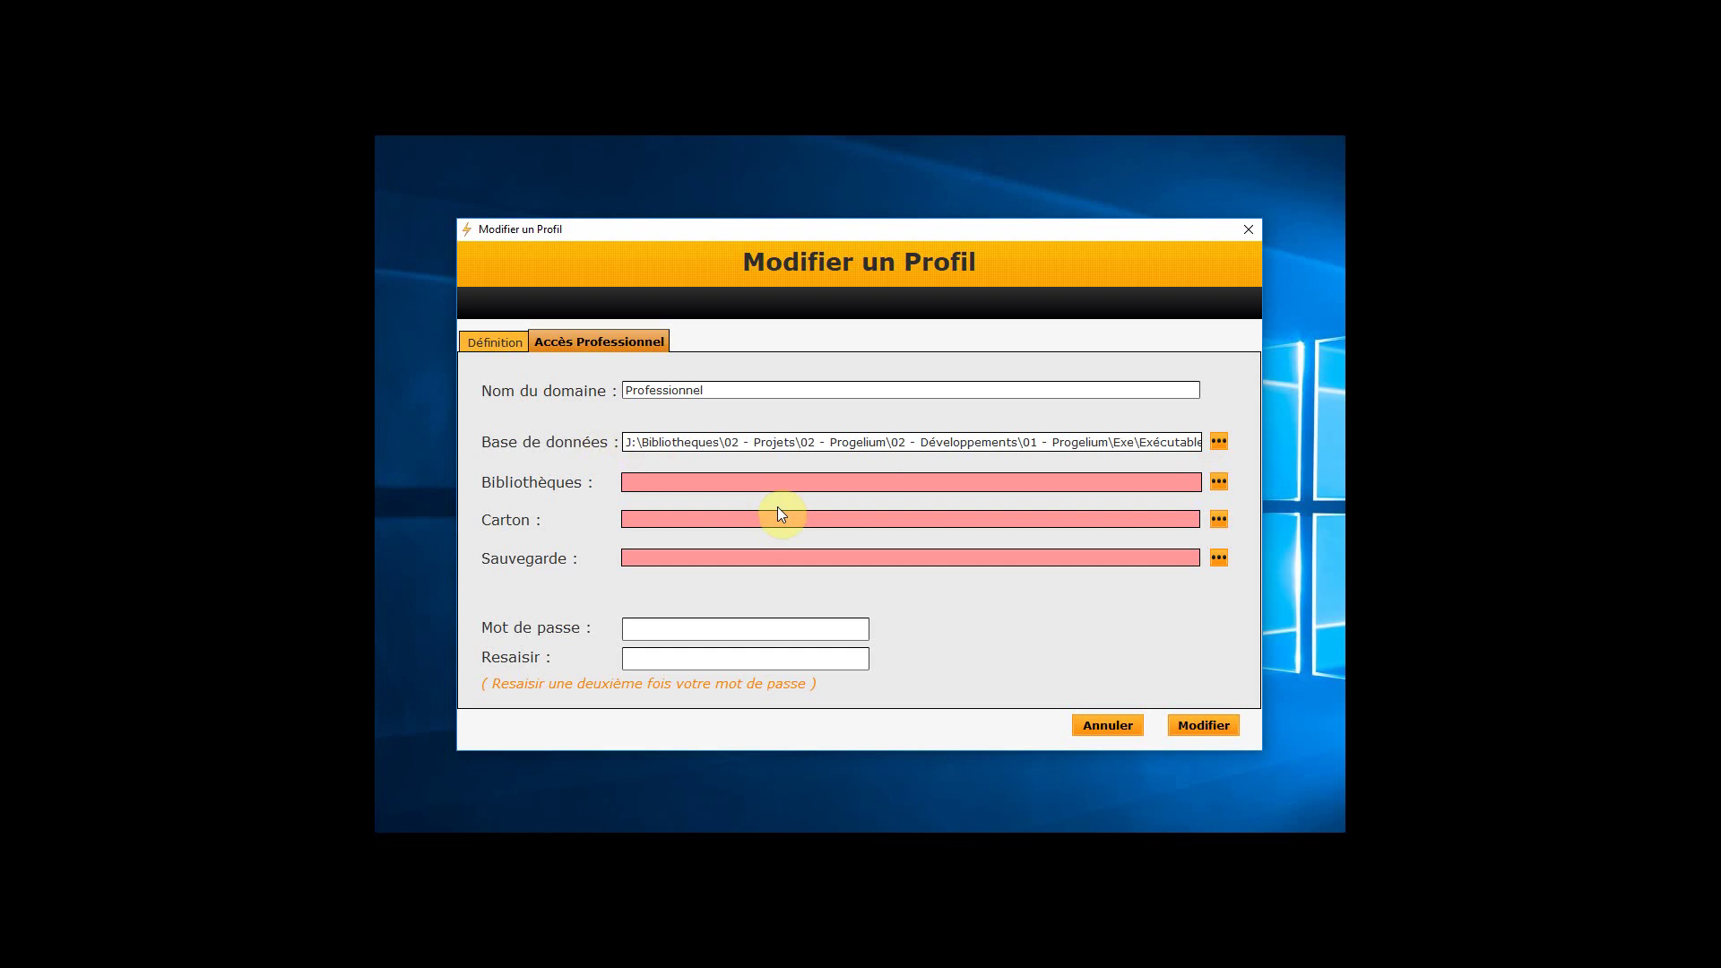
key(Delete)
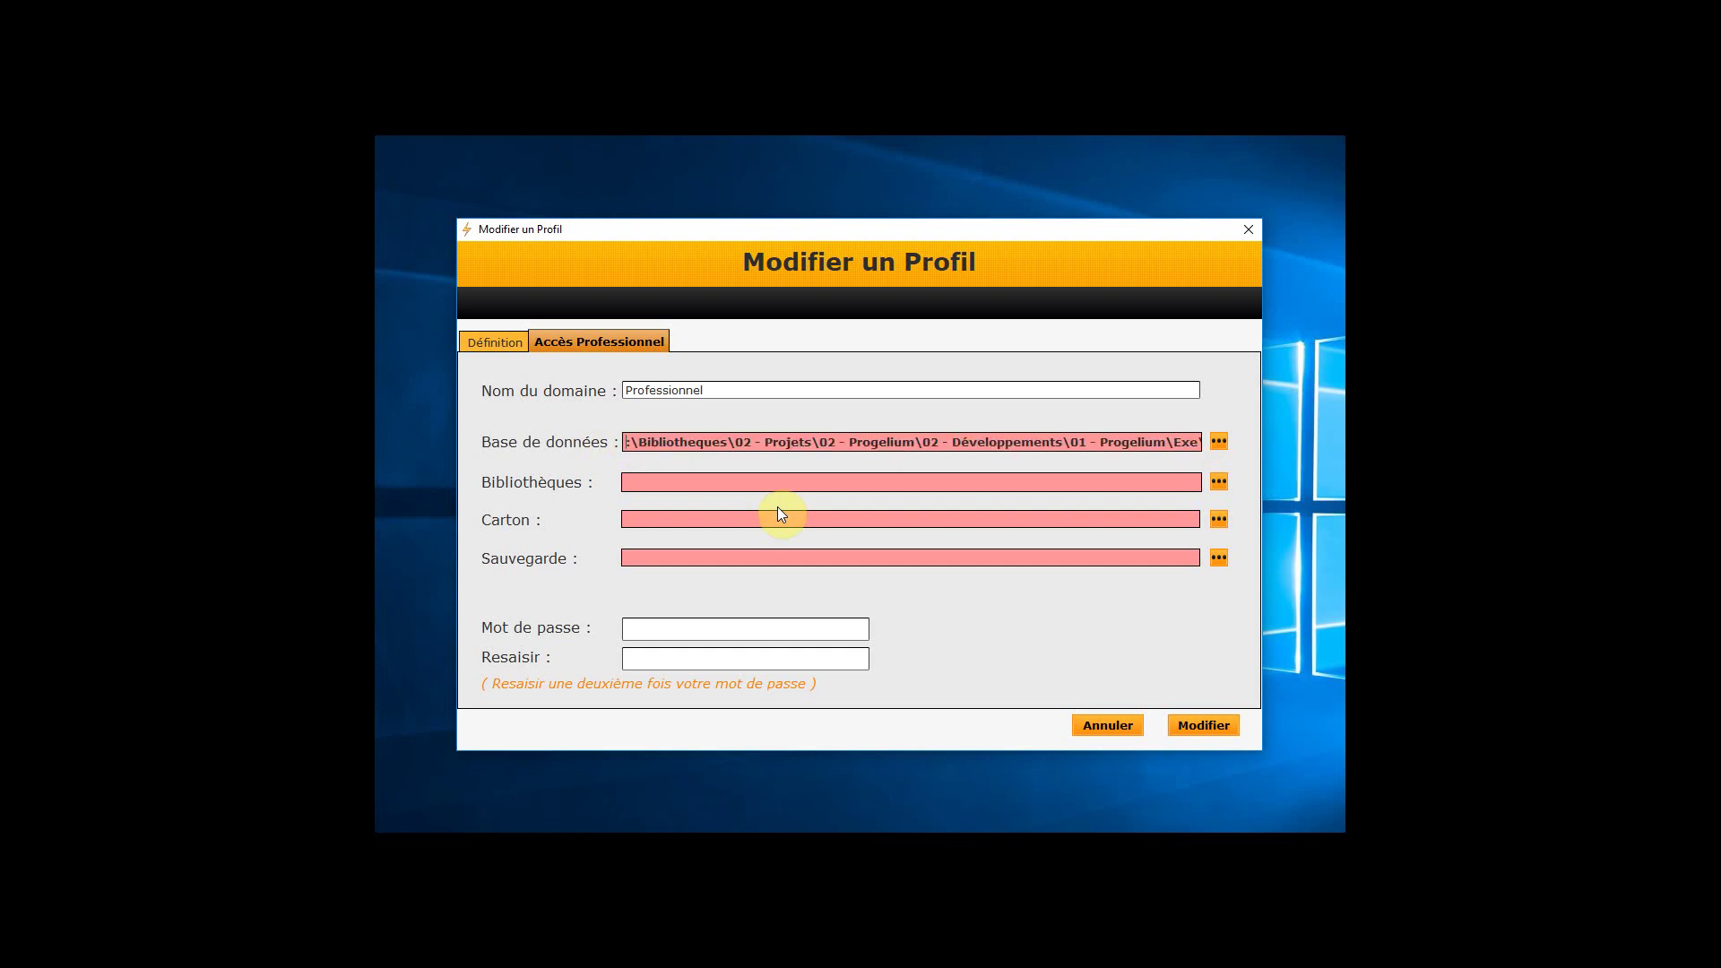
text(K)
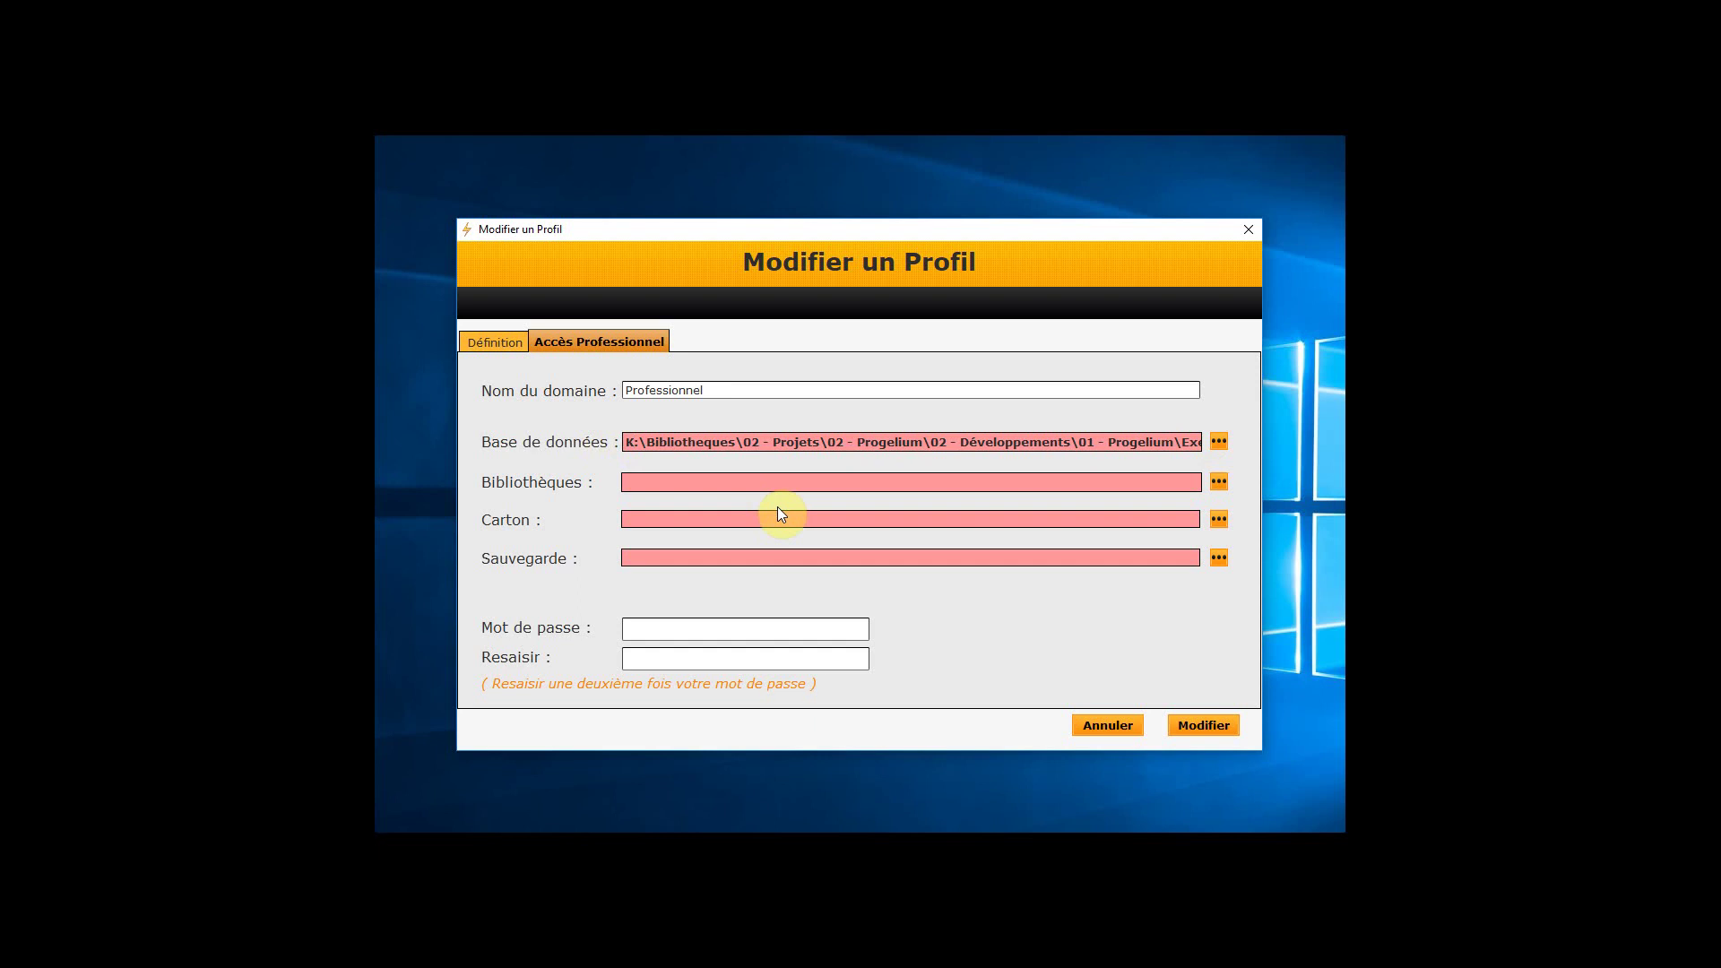
key(BackSpace)
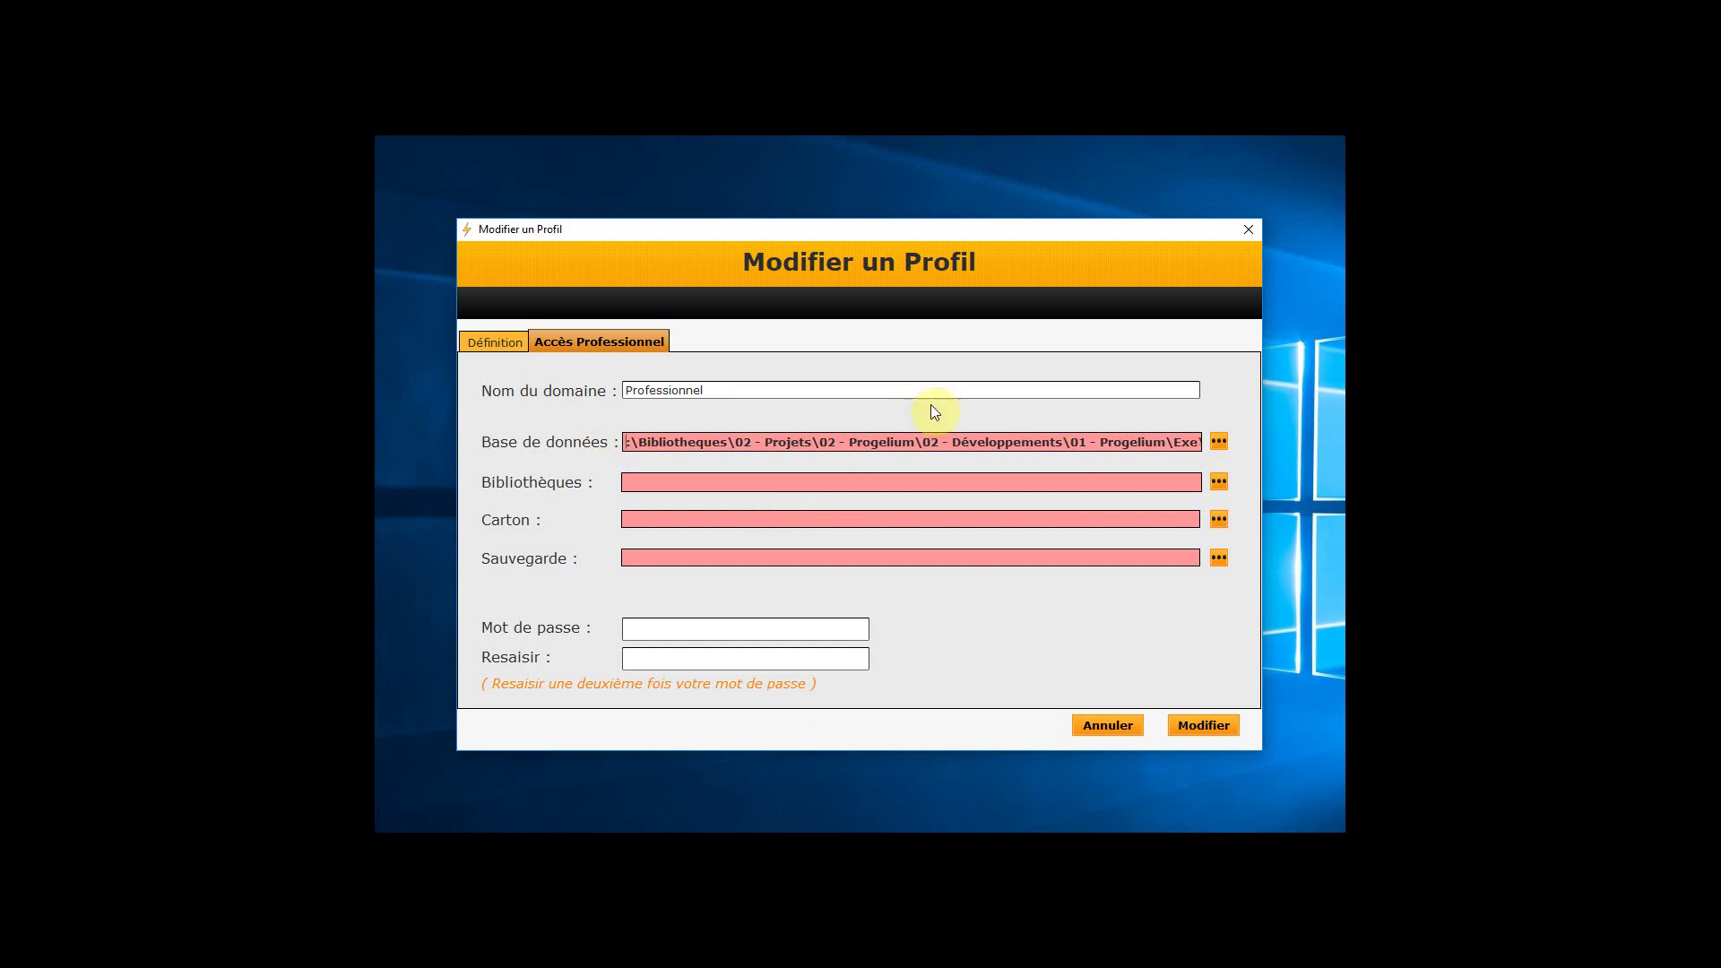
key(Delete)
key(Delete)
key(Delete)
key(Delete)
key(Delete)
key(Delete)
key(Delete)
key(Delete)
key(Delete)
key(Delete)
key(Delete)
key(Delete)
key(Delete)
key(Delete)
key(Delete)
key(Delete)
key(Delete)
key(Delete)
key(Delete)
key(Delete)
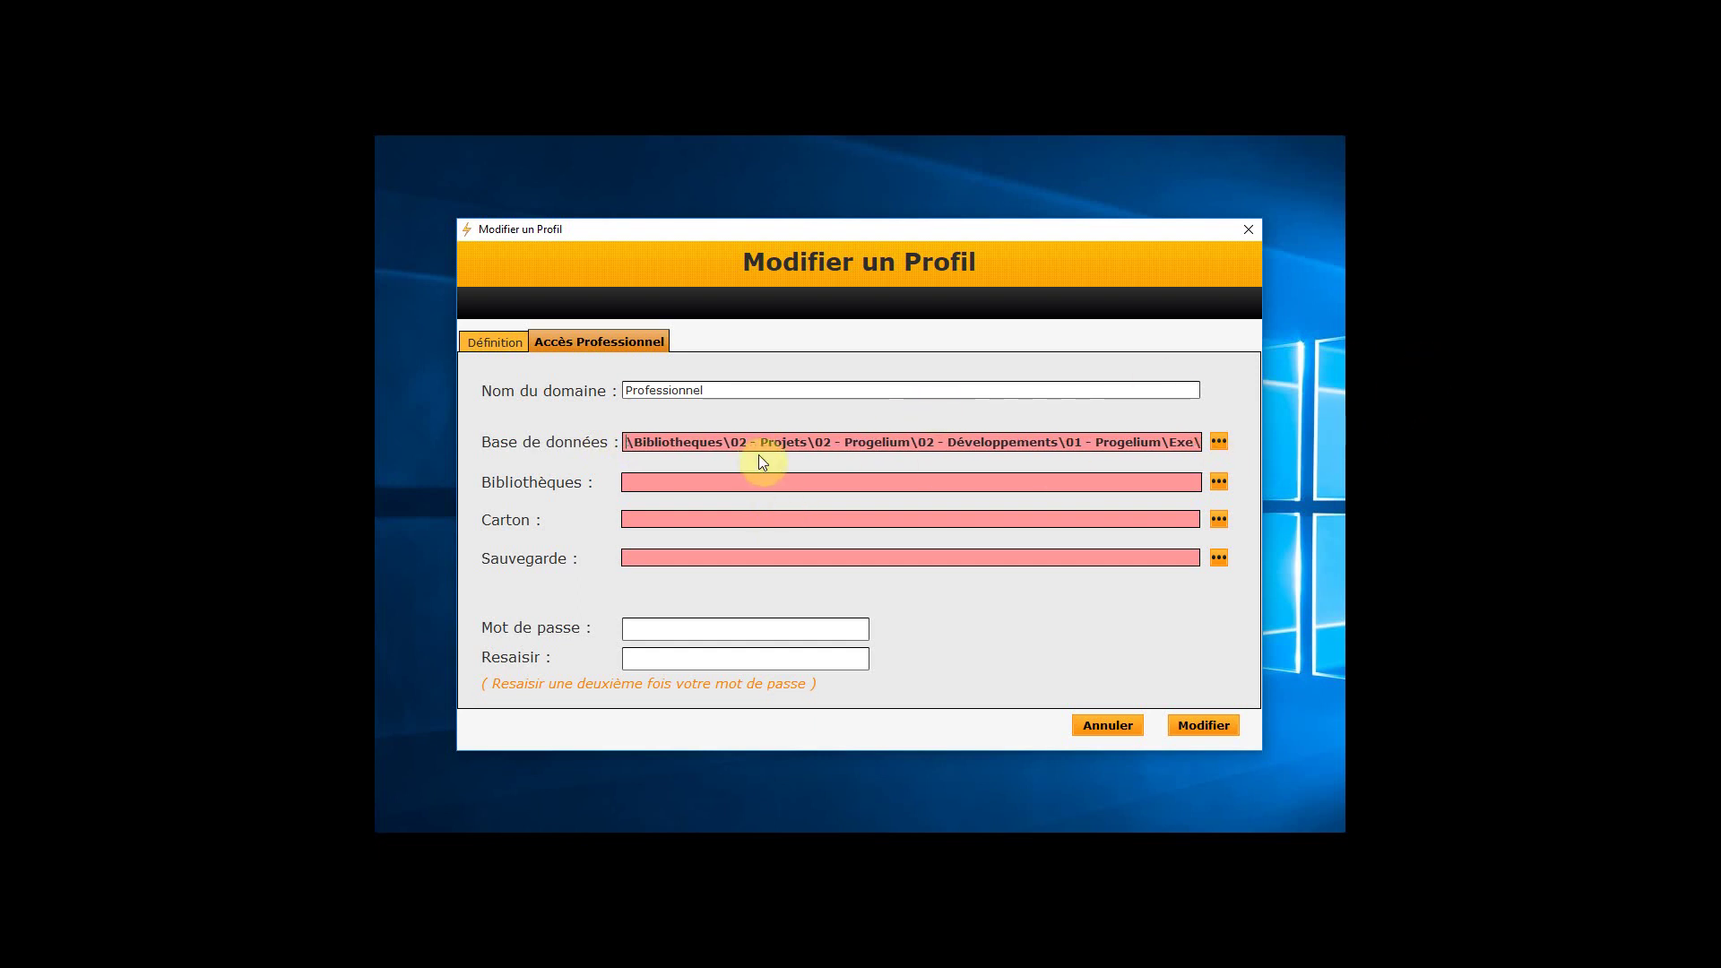
key(Delete)
key(Delete)
key(Delete)
key(Delete)
key(Delete)
key(Delete)
key(Delete)
key(Delete)
key(Delete)
key(Delete)
key(Delete)
key(Delete)
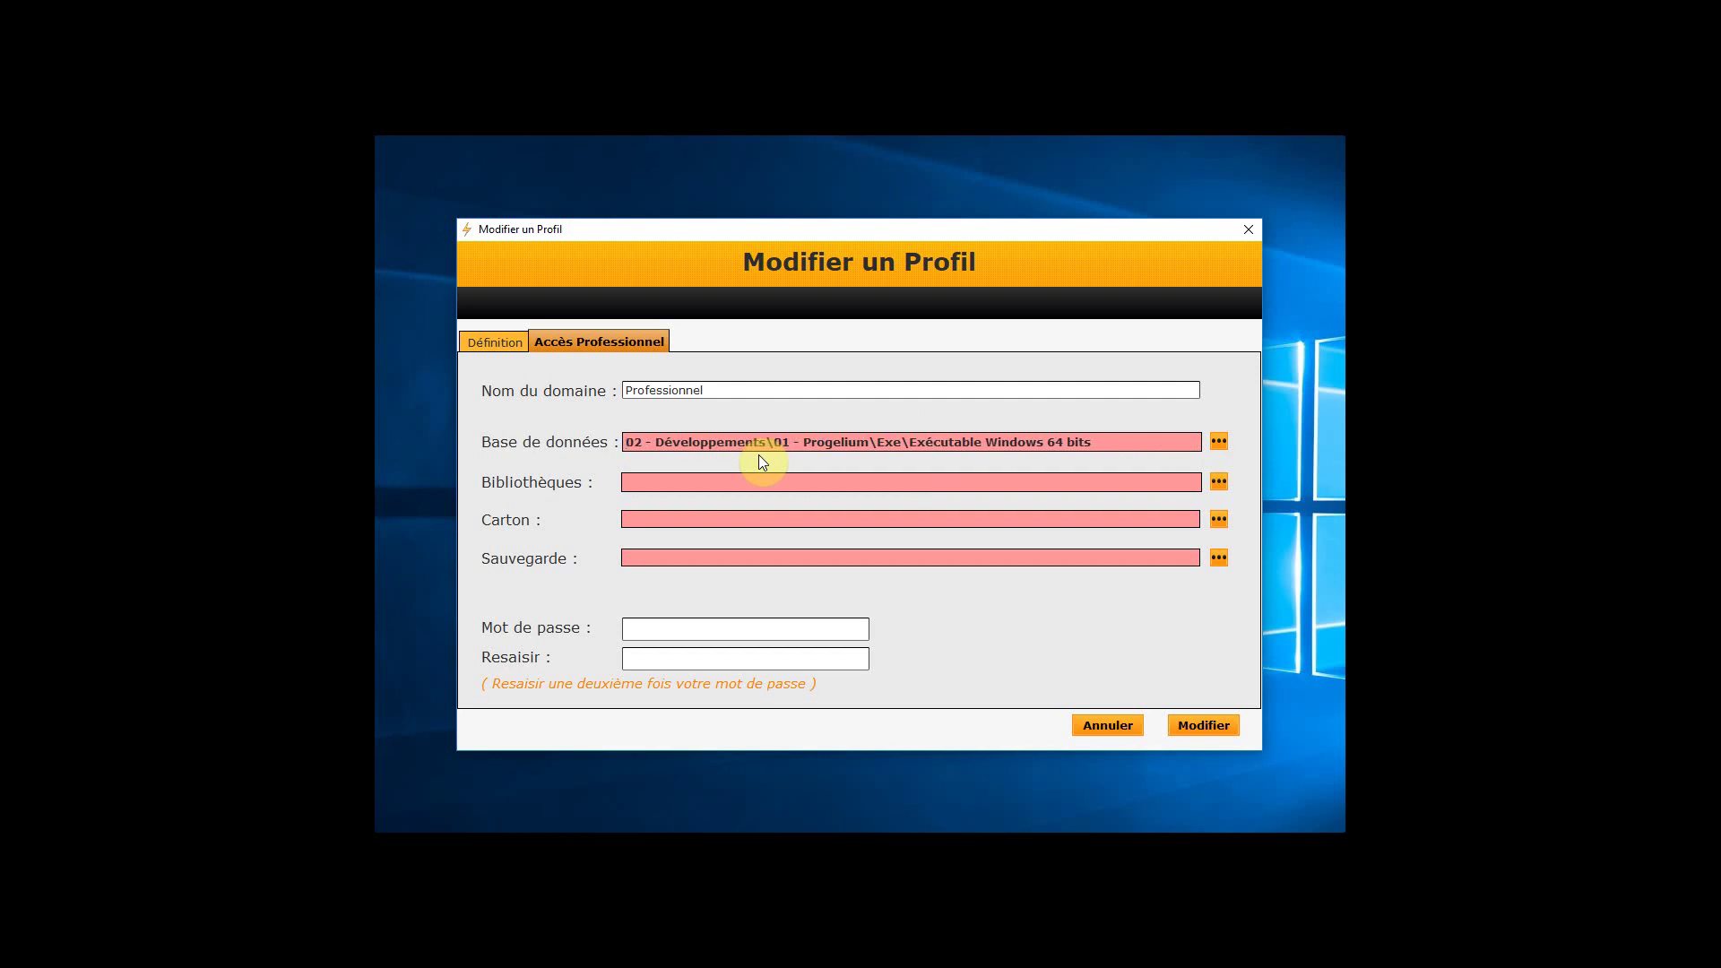
drag(1122, 440, 607, 424)
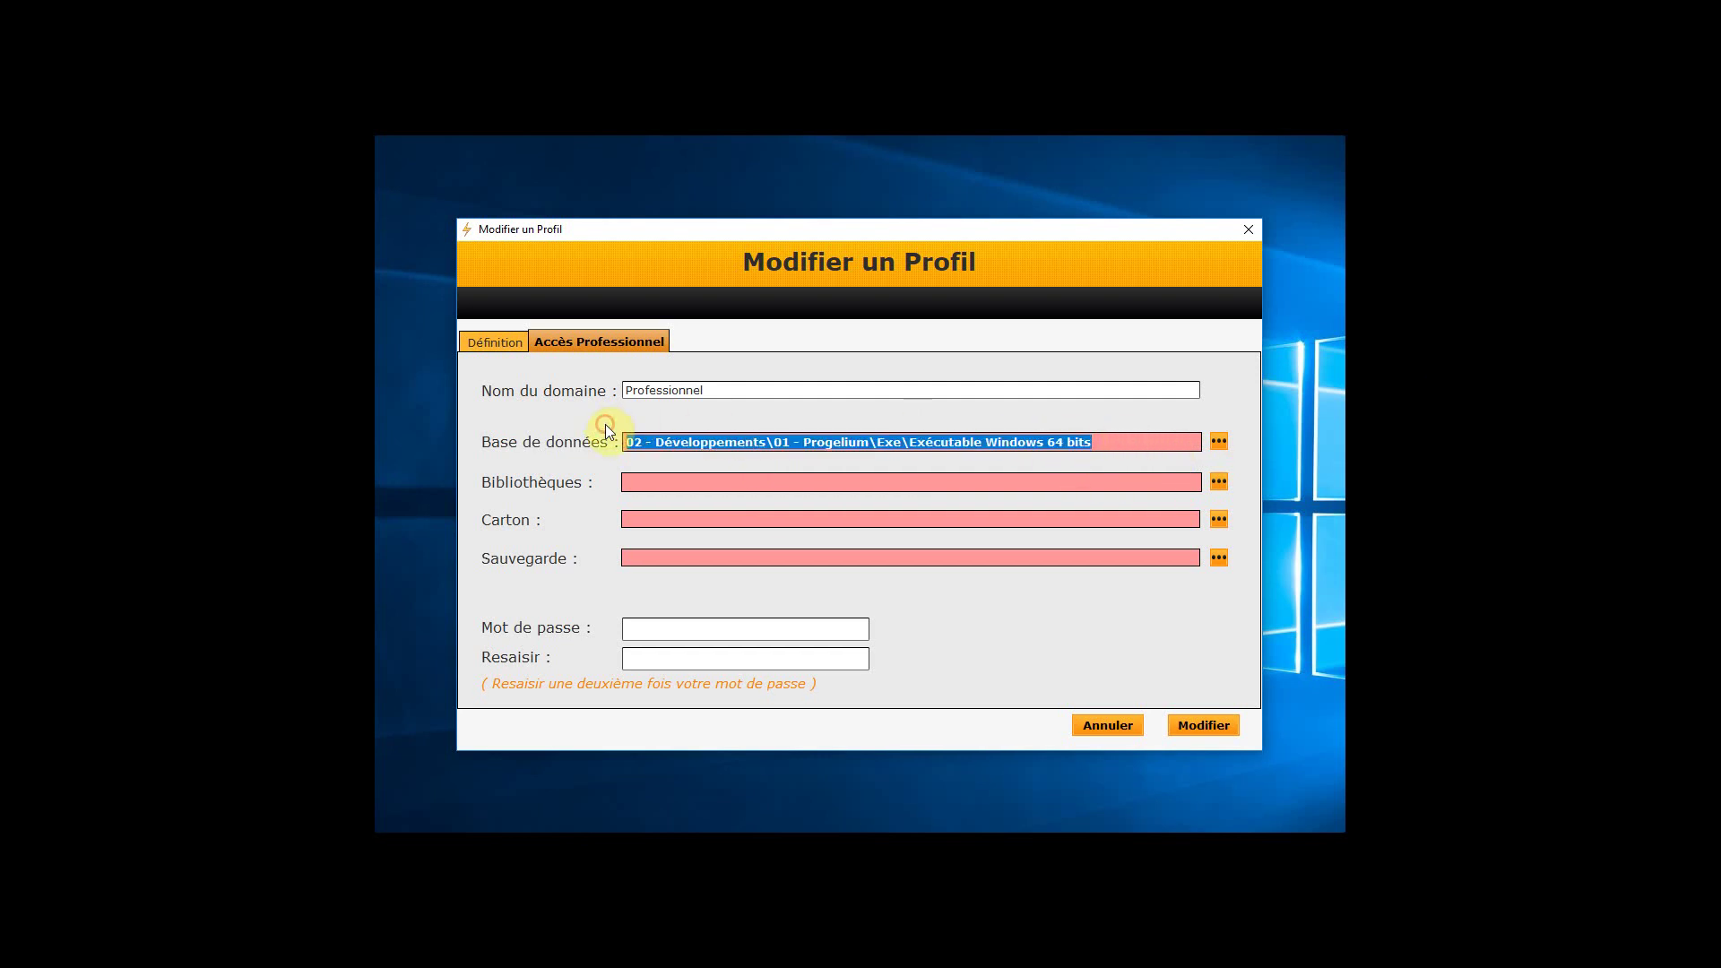
key(Delete)
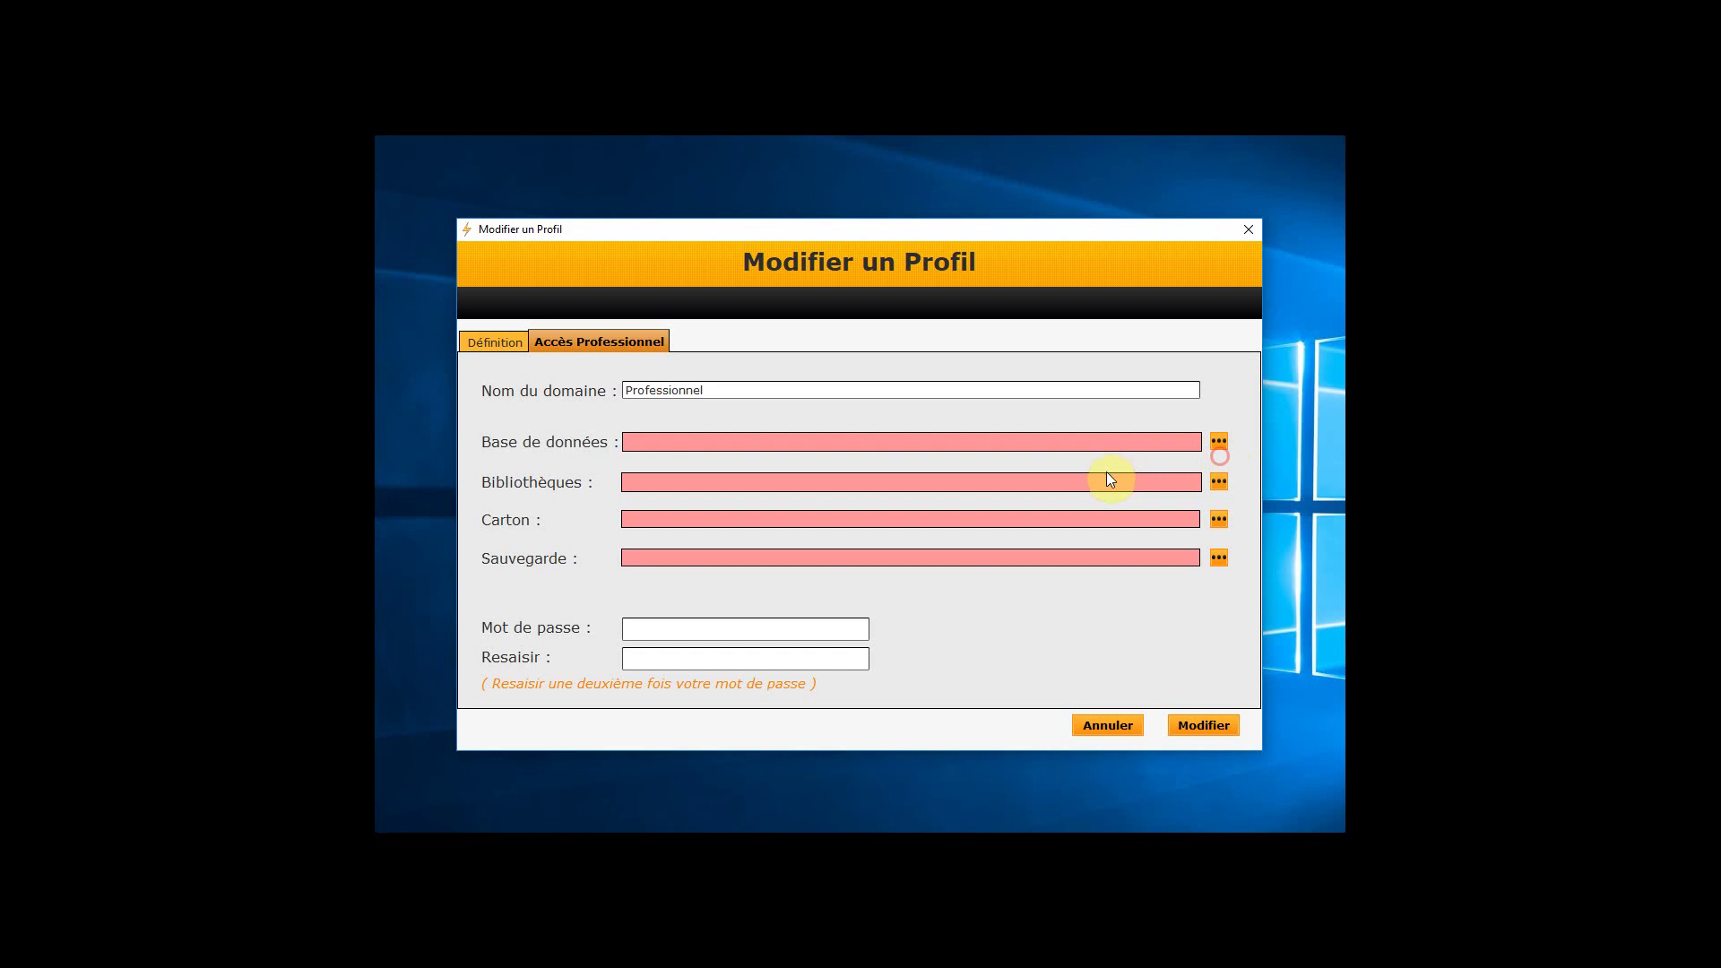
click(1073, 483)
click(637, 521)
Browse to and set the Carton folder to C:\Users\Utilisateur\Documents\Carton
click(1220, 519)
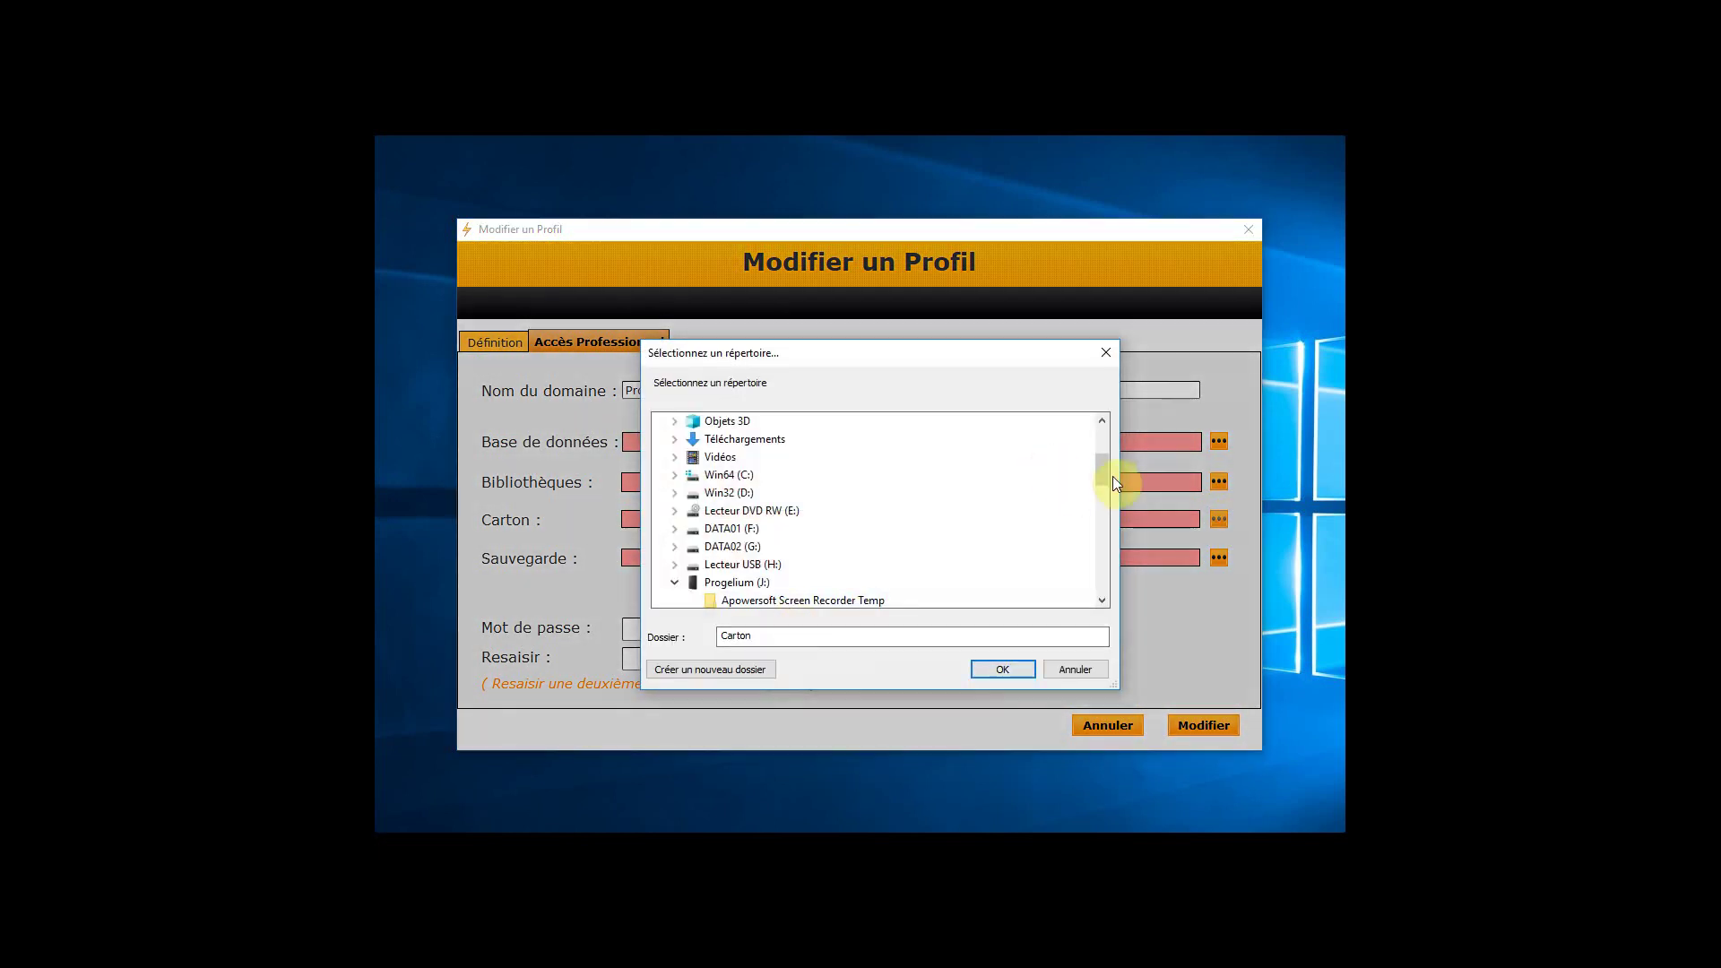
mouse_move(1099, 462)
mouse_down()
mouse_move(1099, 493)
mouse_move(1097, 434)
mouse_up()
double_click(741, 511)
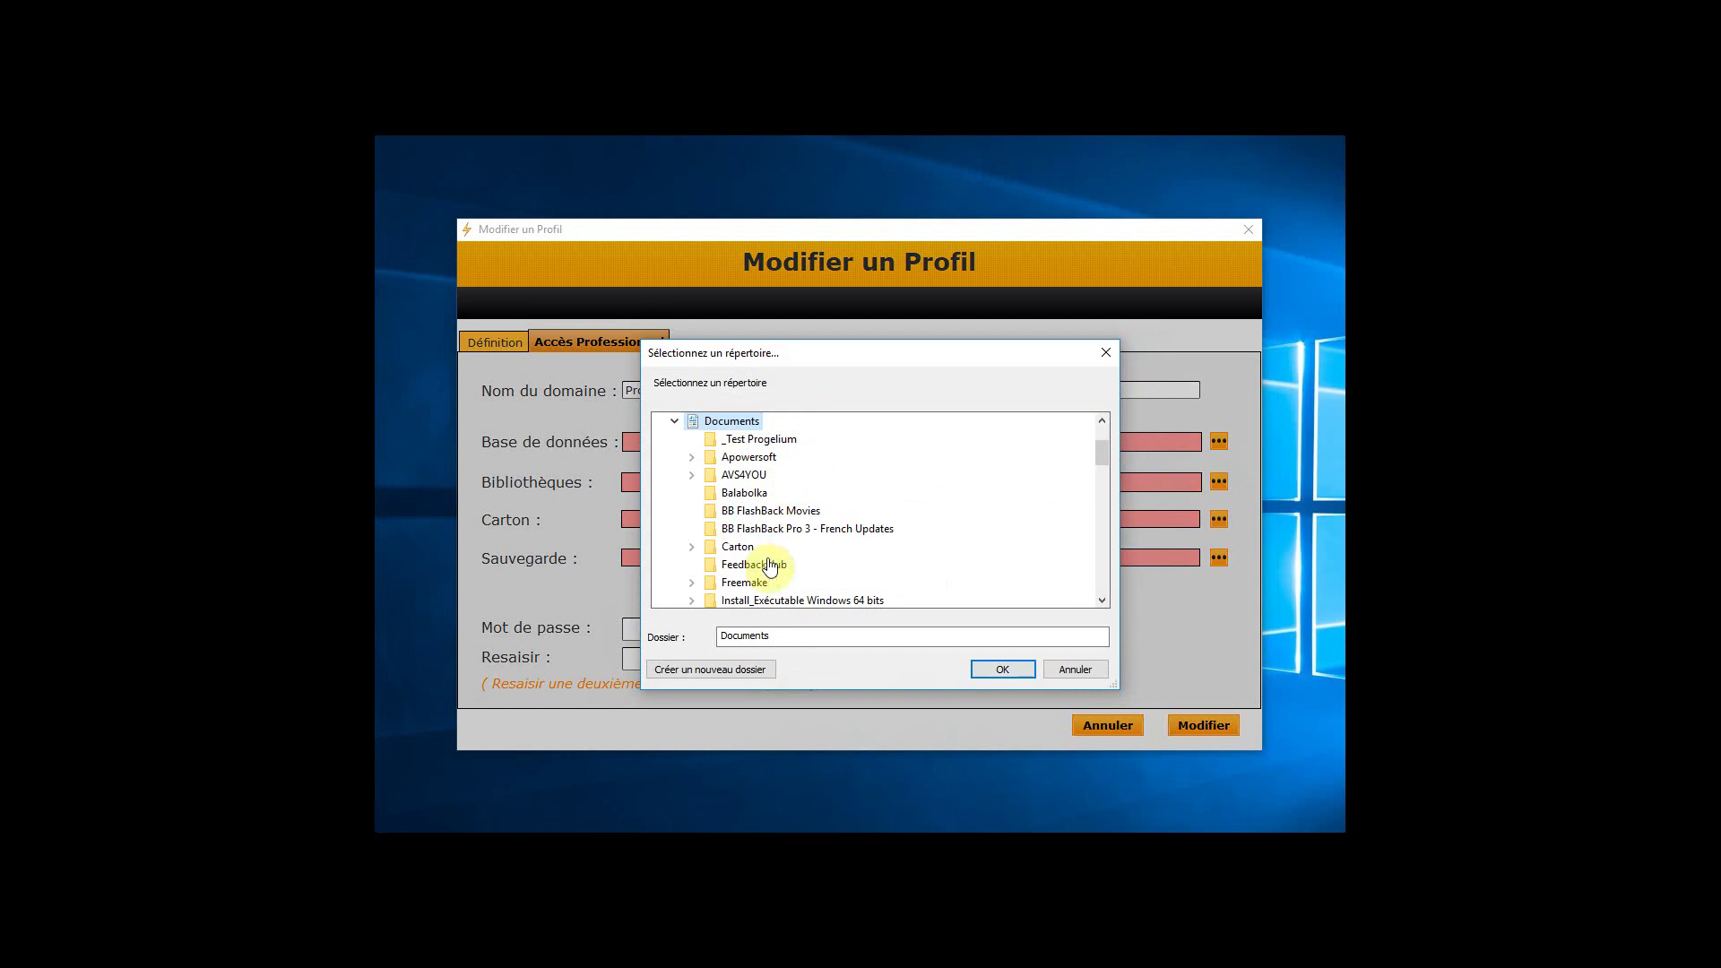
double_click(744, 548)
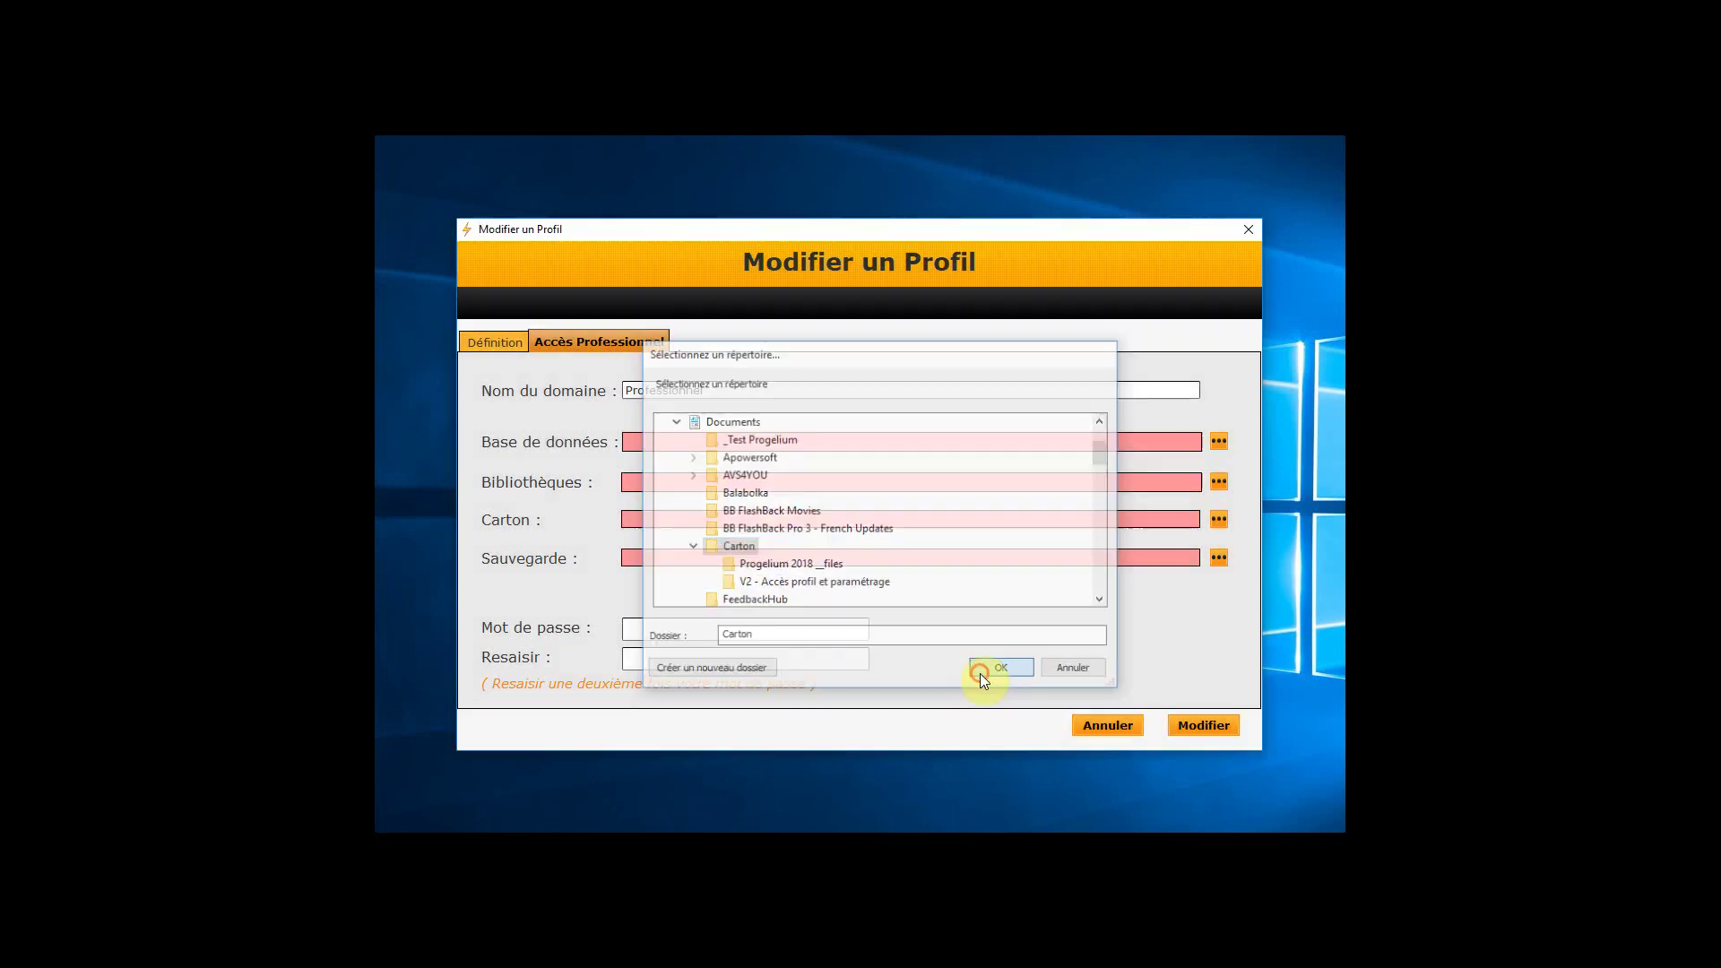
click(981, 673)
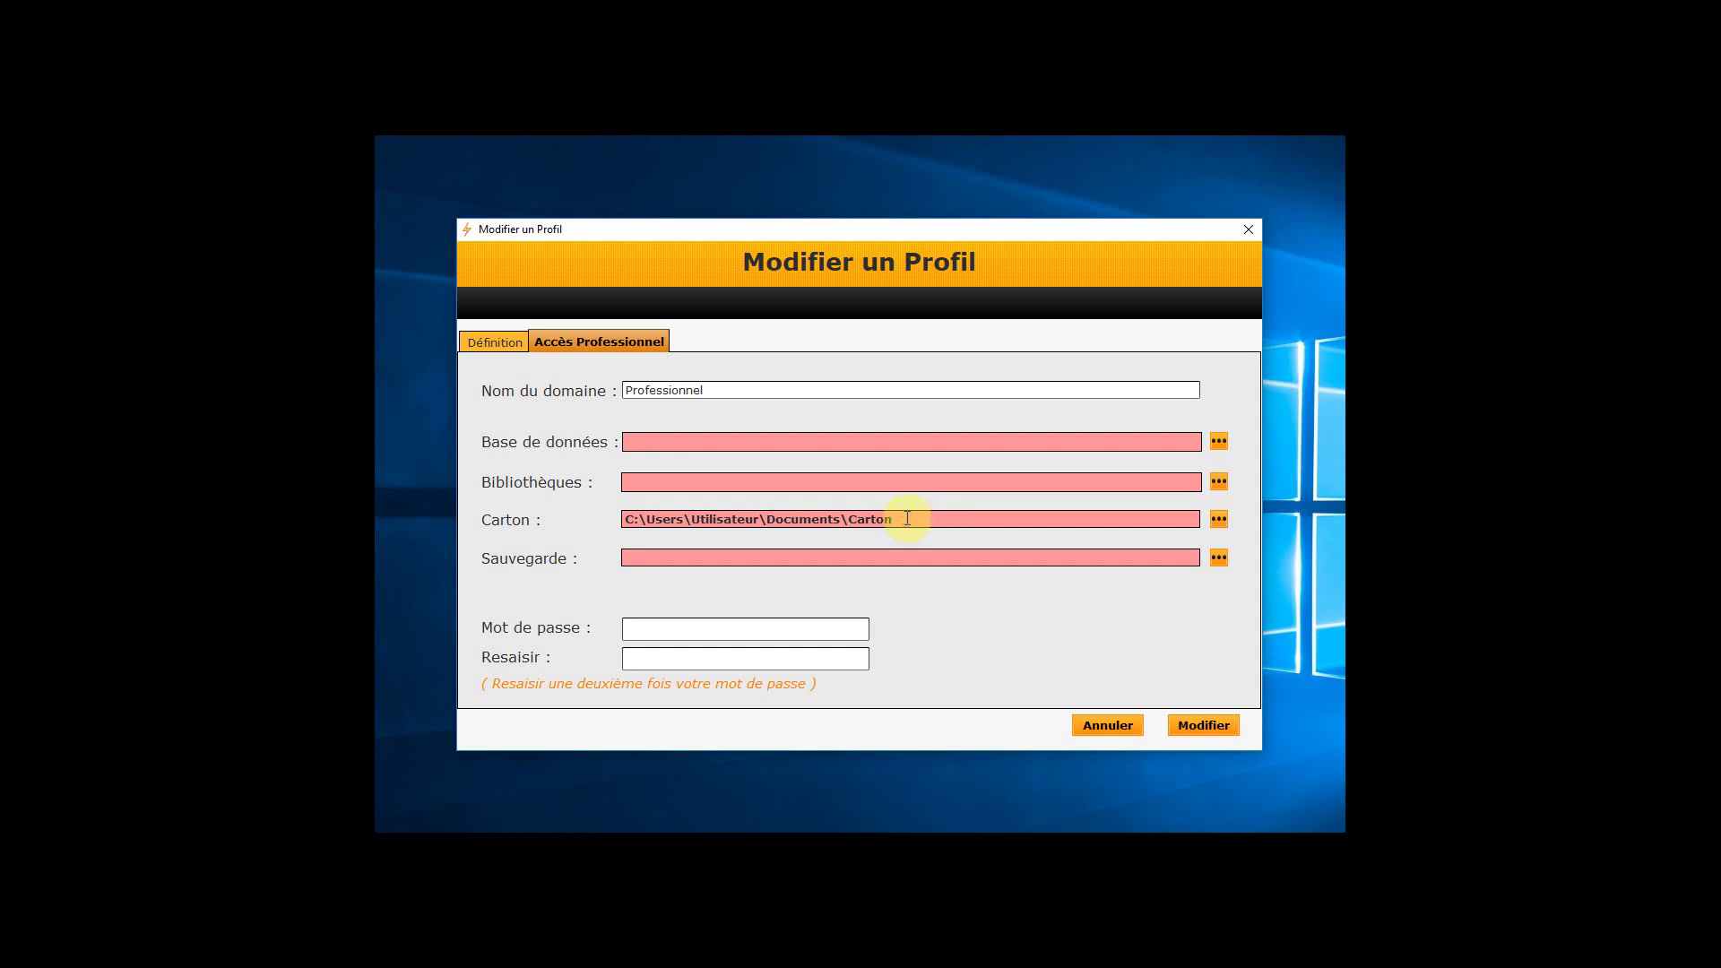
drag(905, 520, 564, 523)
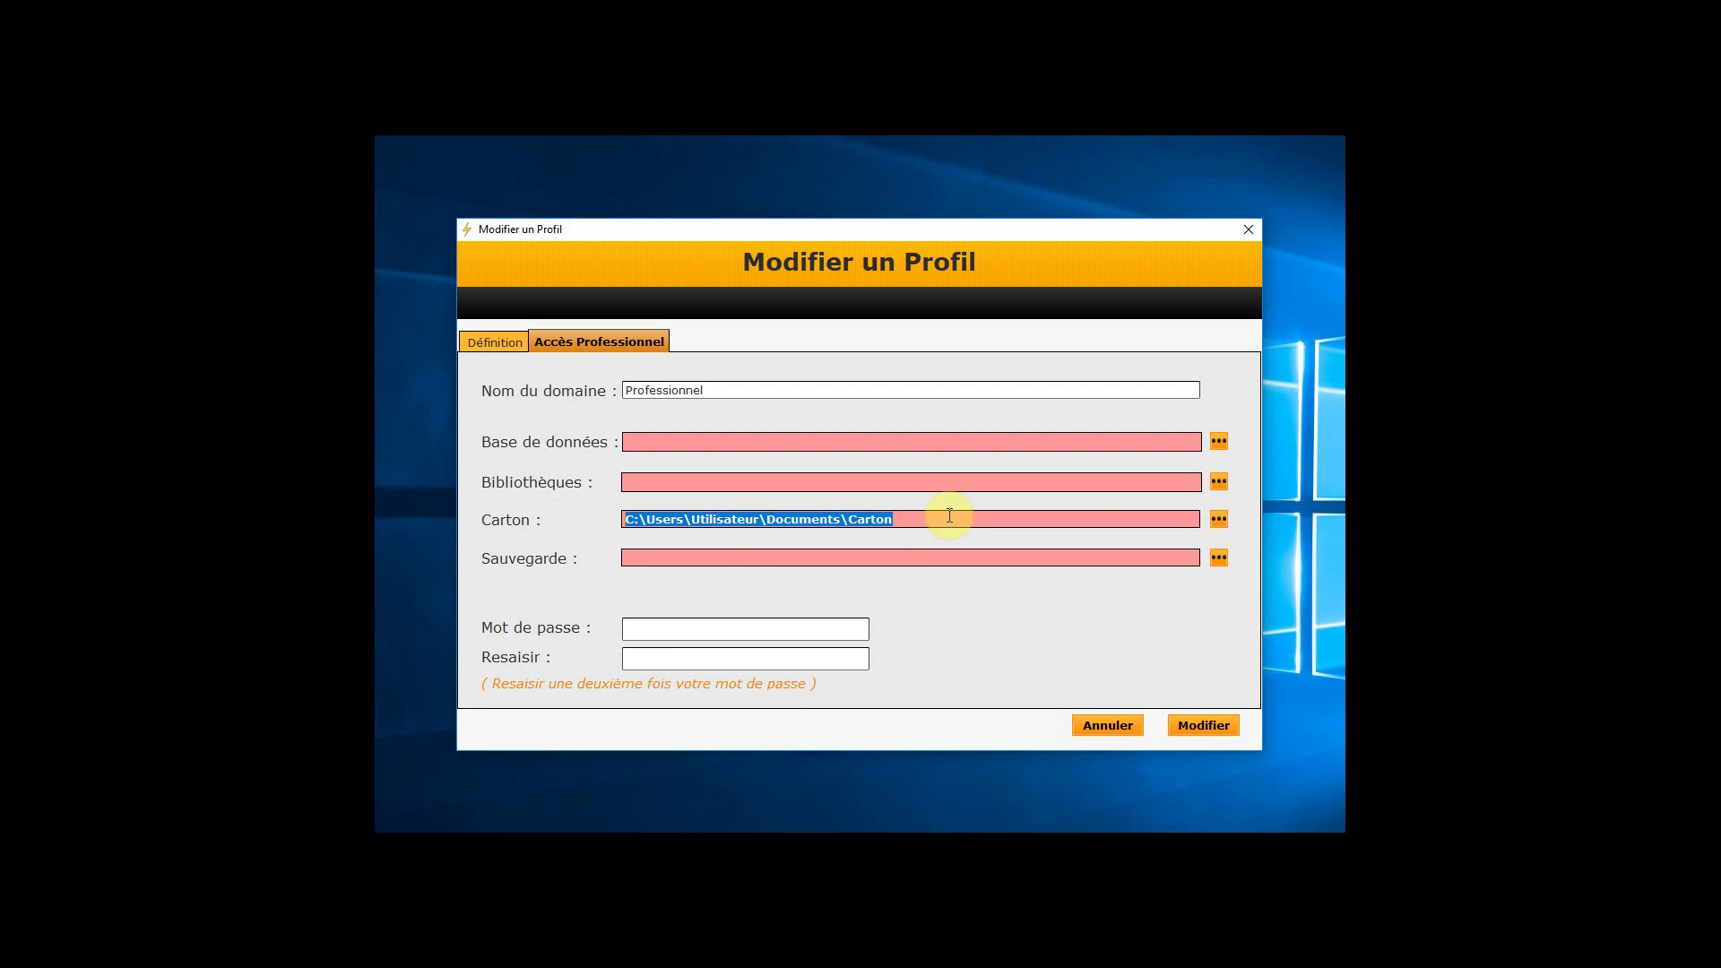
click(904, 519)
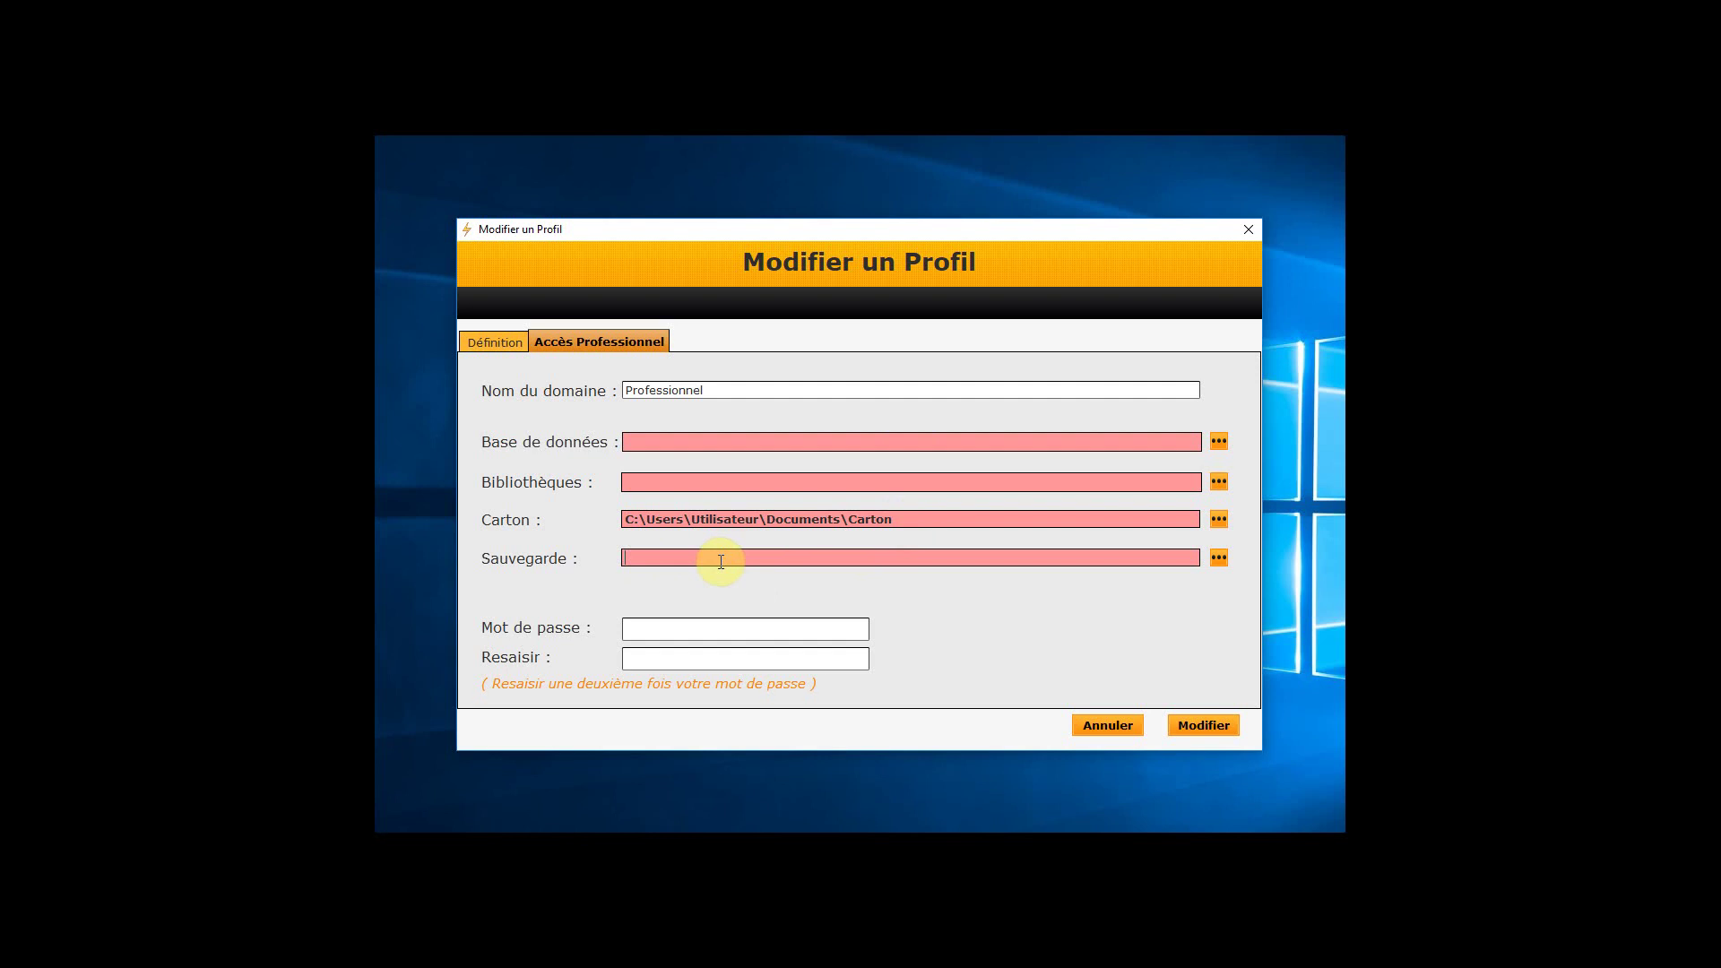
click(684, 627)
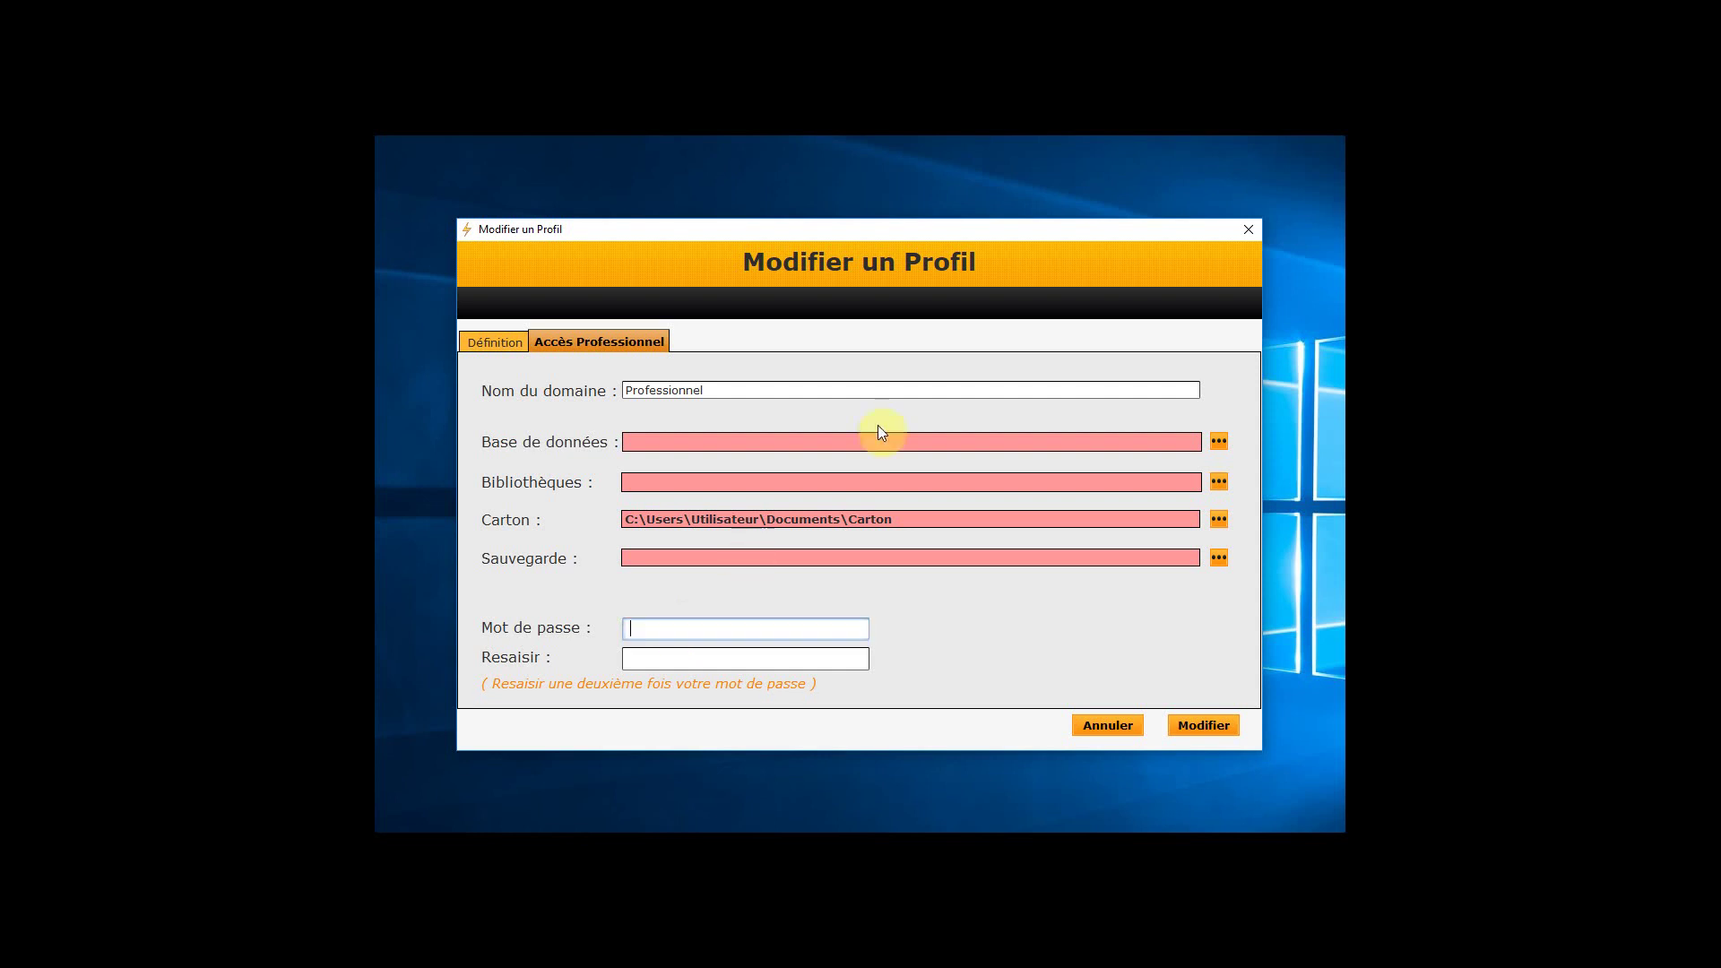
Cancel the profile edits, switch to Accès Personnel and reopen the Administrateur profile editor
click(1108, 726)
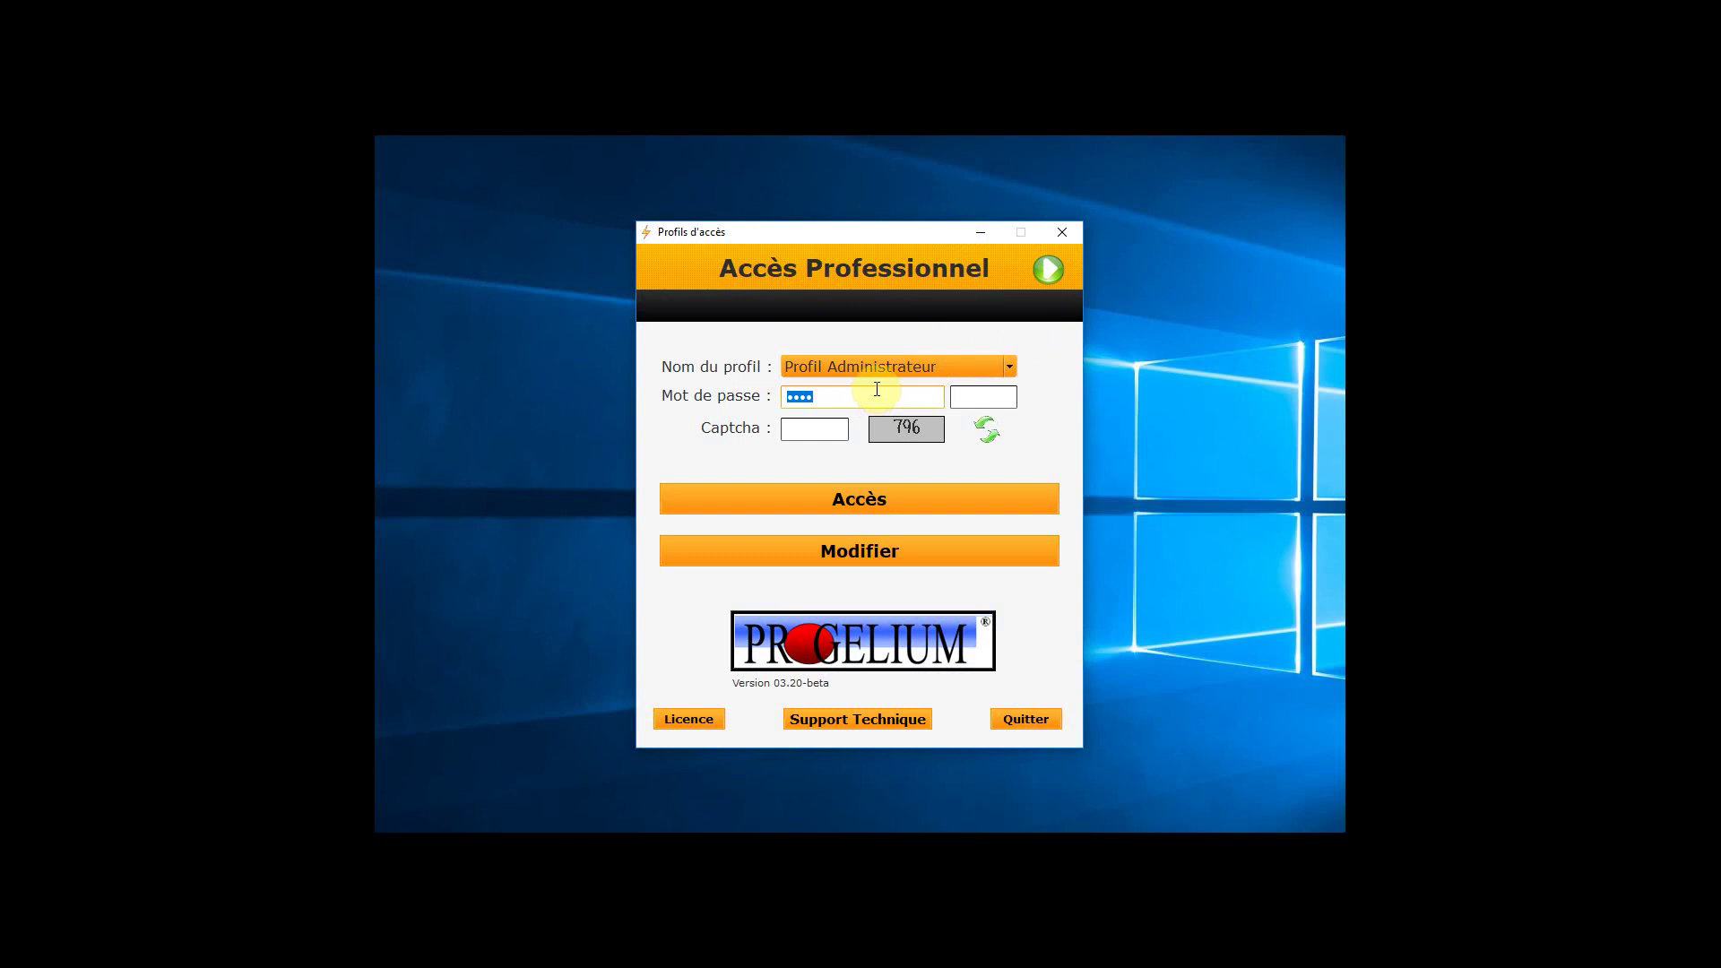
click(1053, 272)
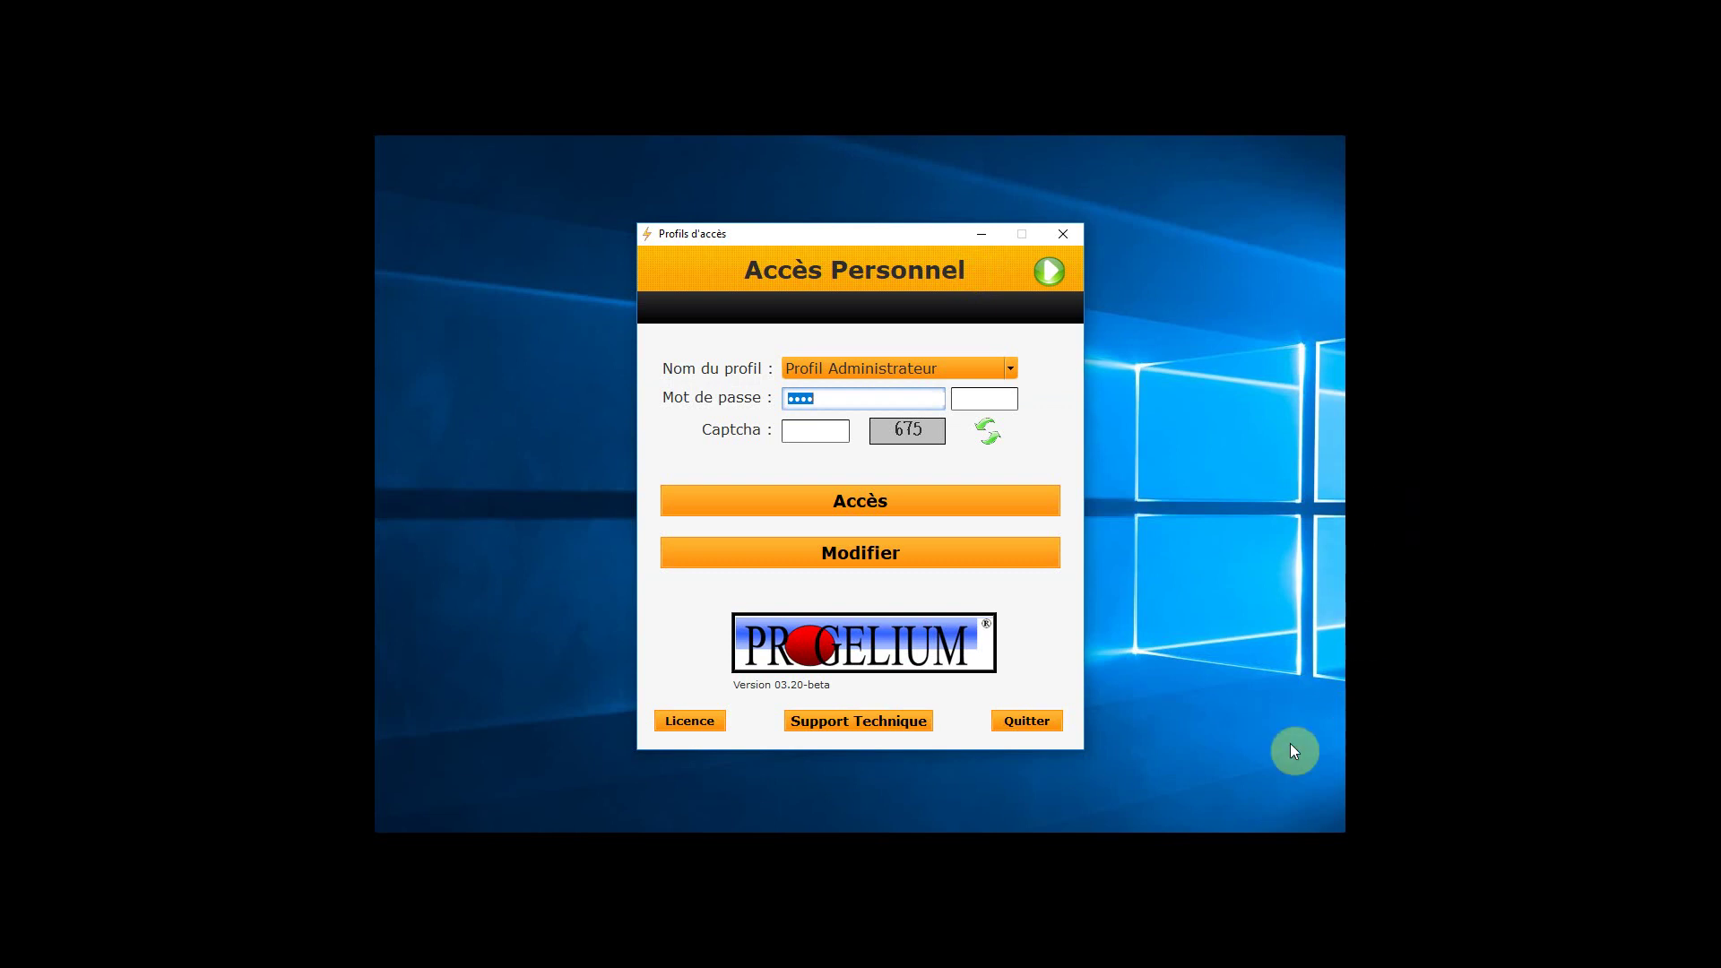
click(874, 563)
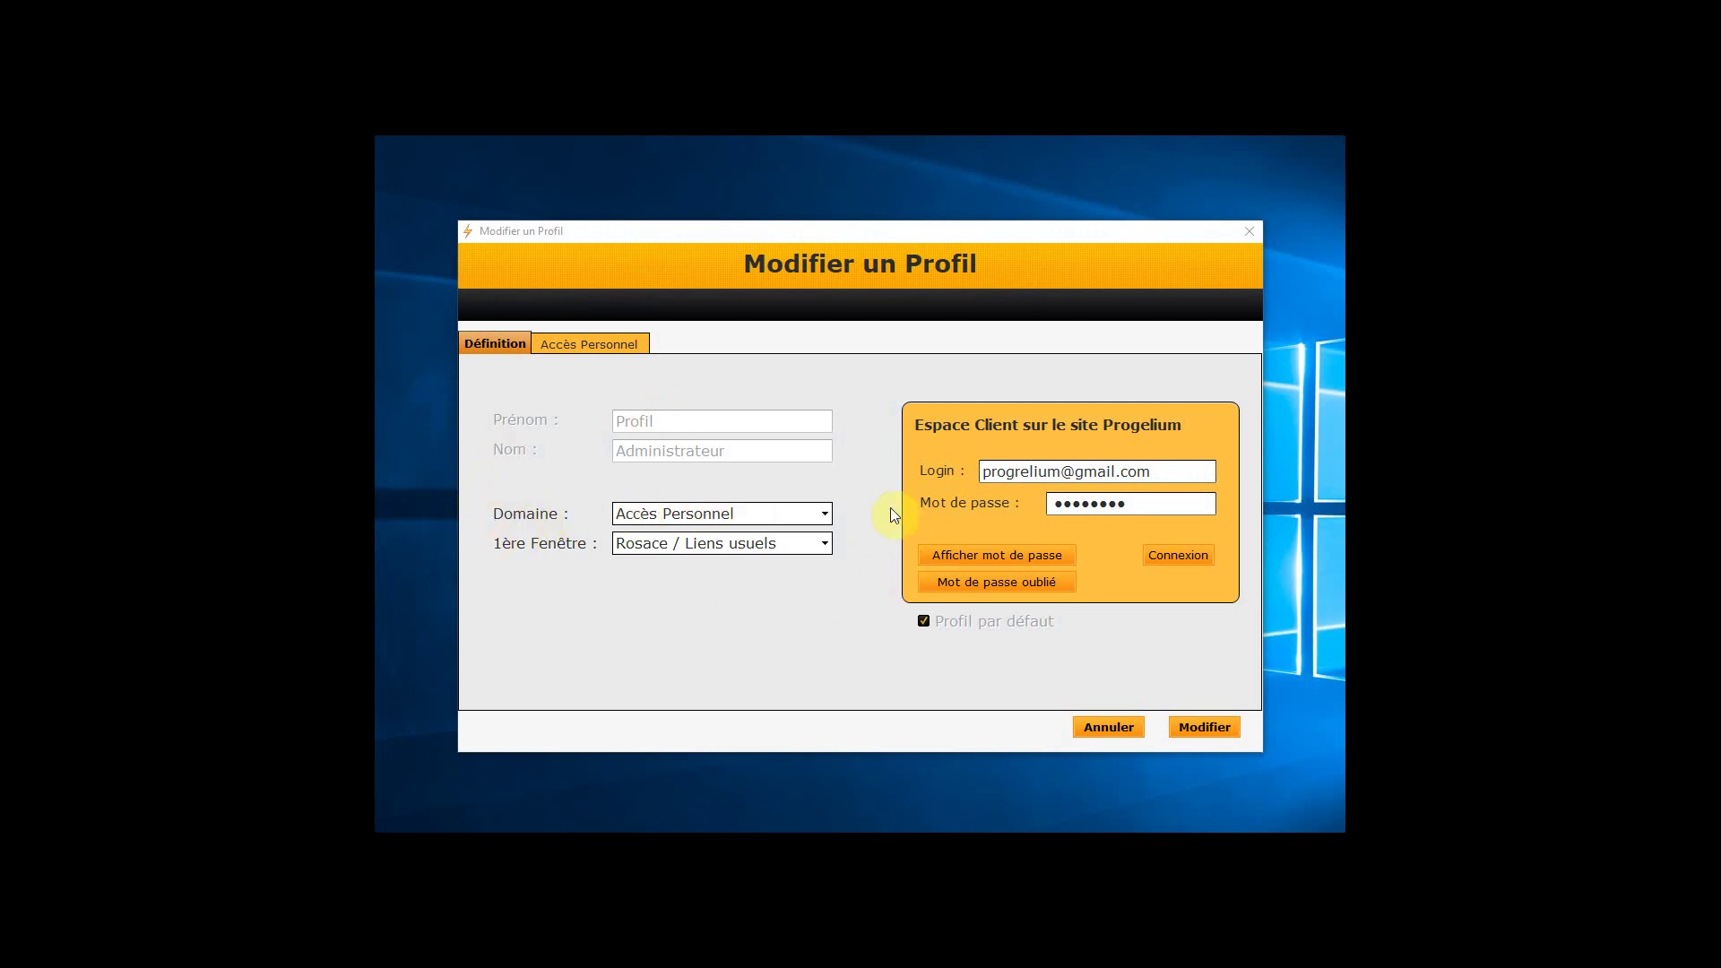
Set the profile's domain to Accès Professionnel
click(826, 518)
click(825, 517)
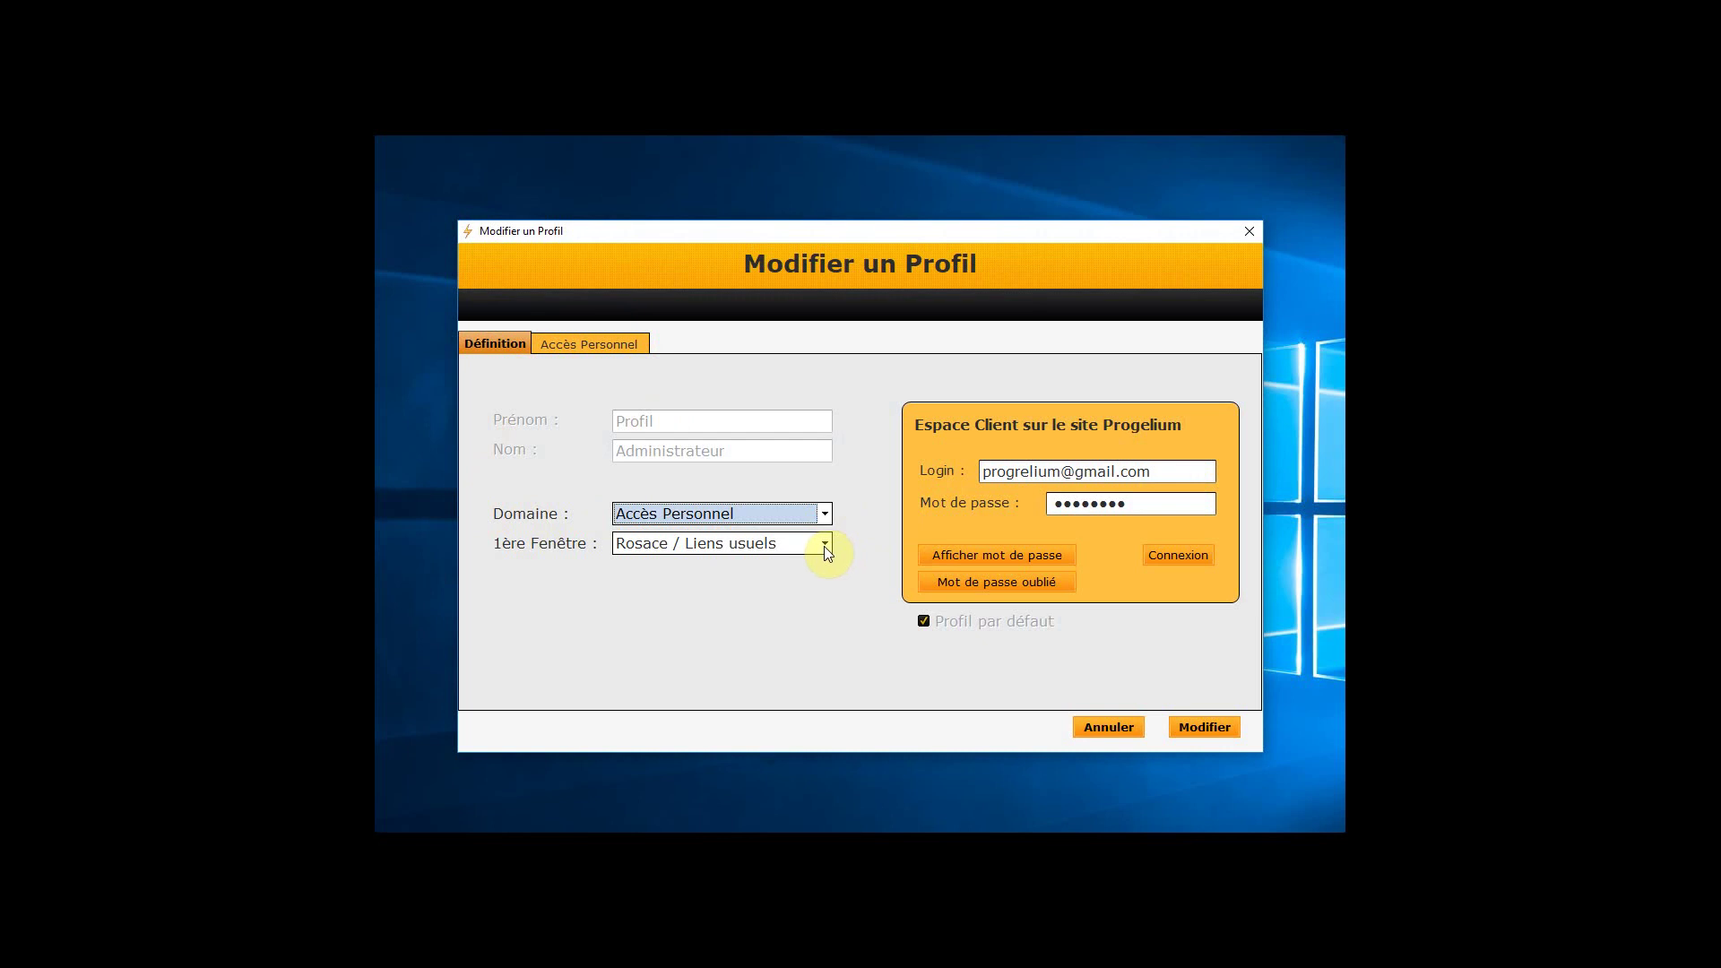
click(825, 546)
click(821, 513)
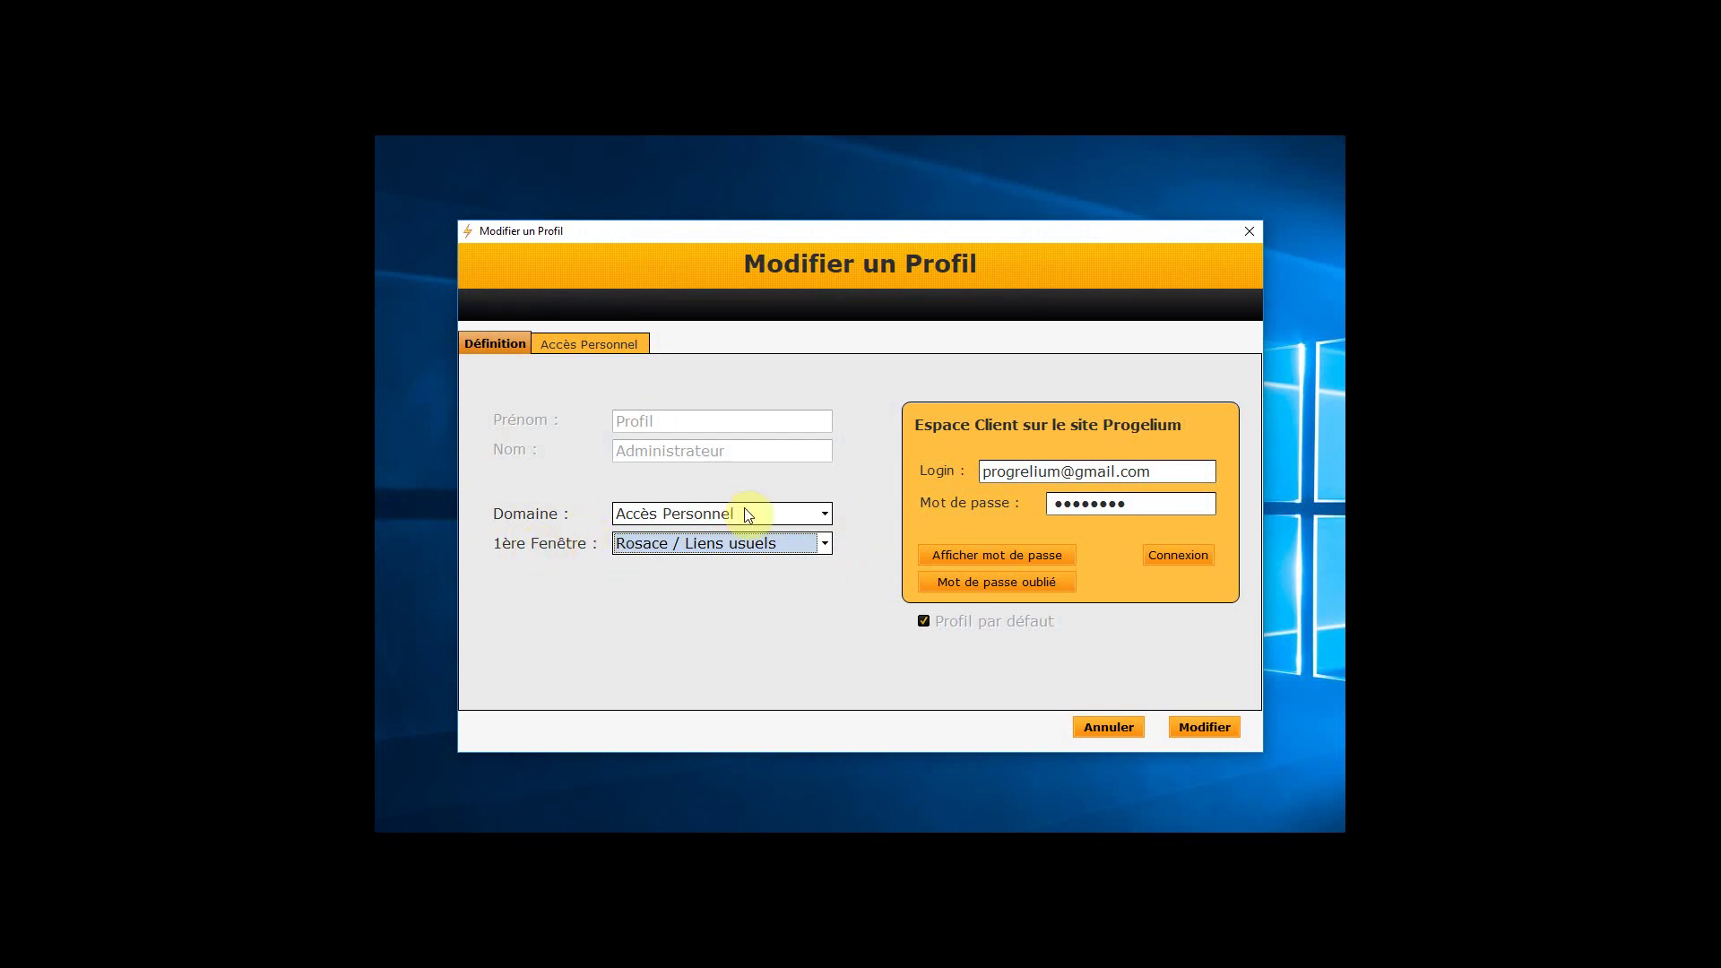
click(824, 514)
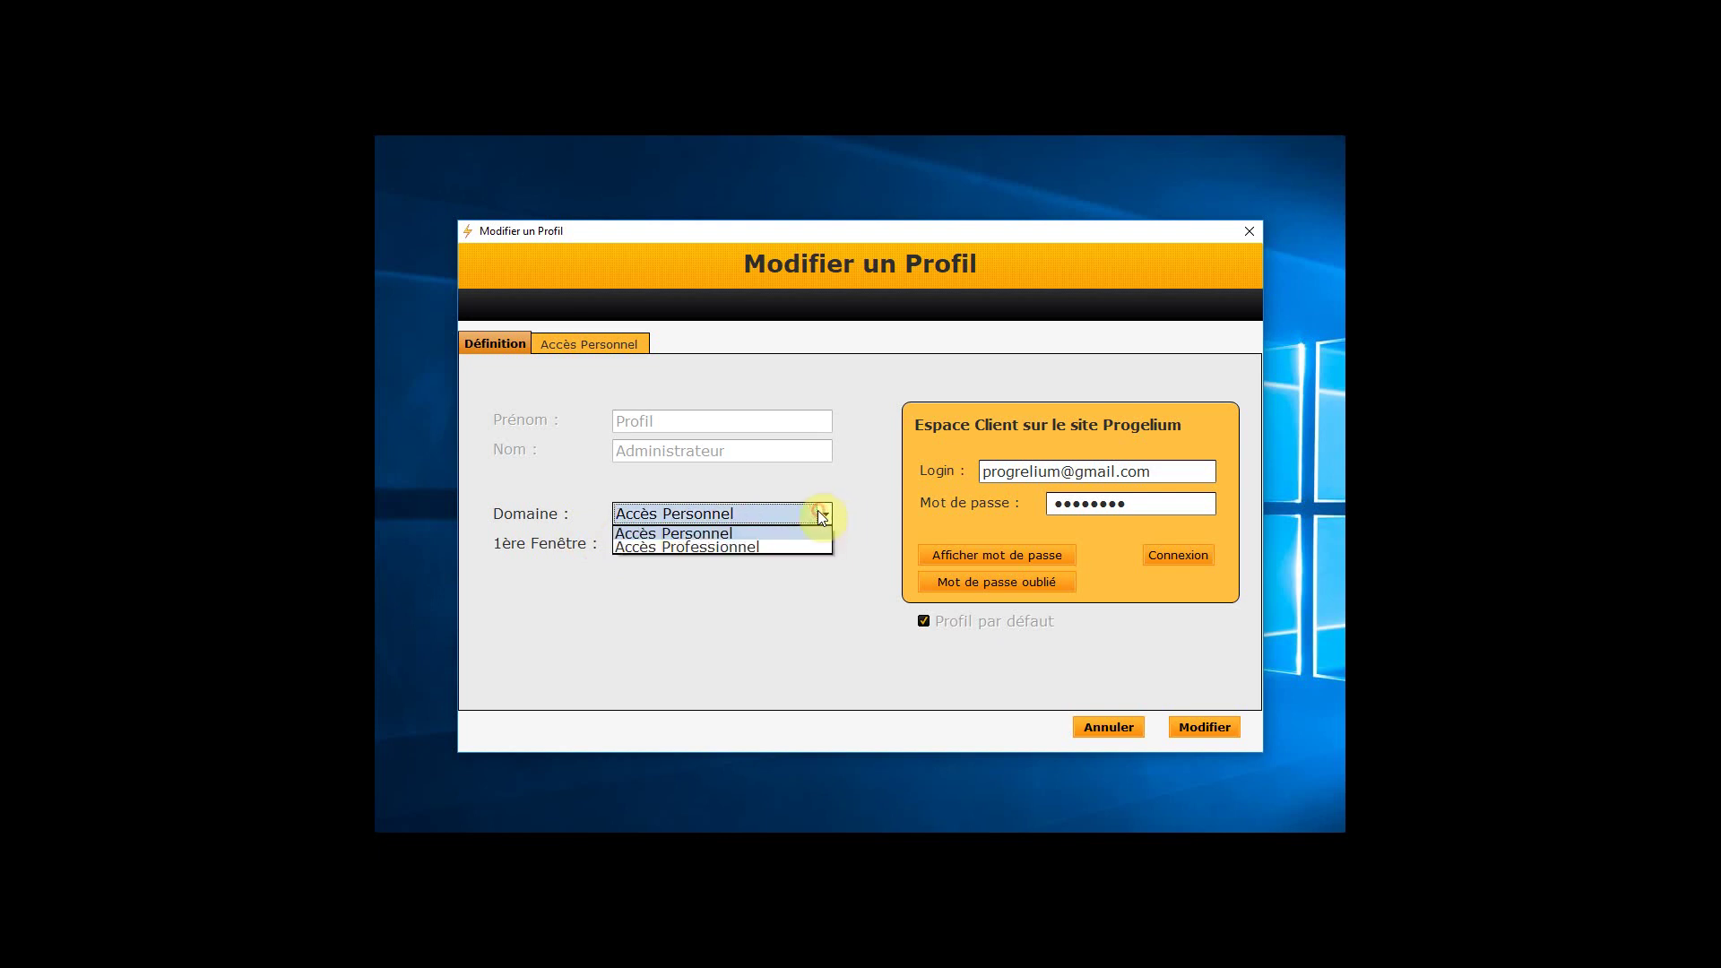
click(750, 549)
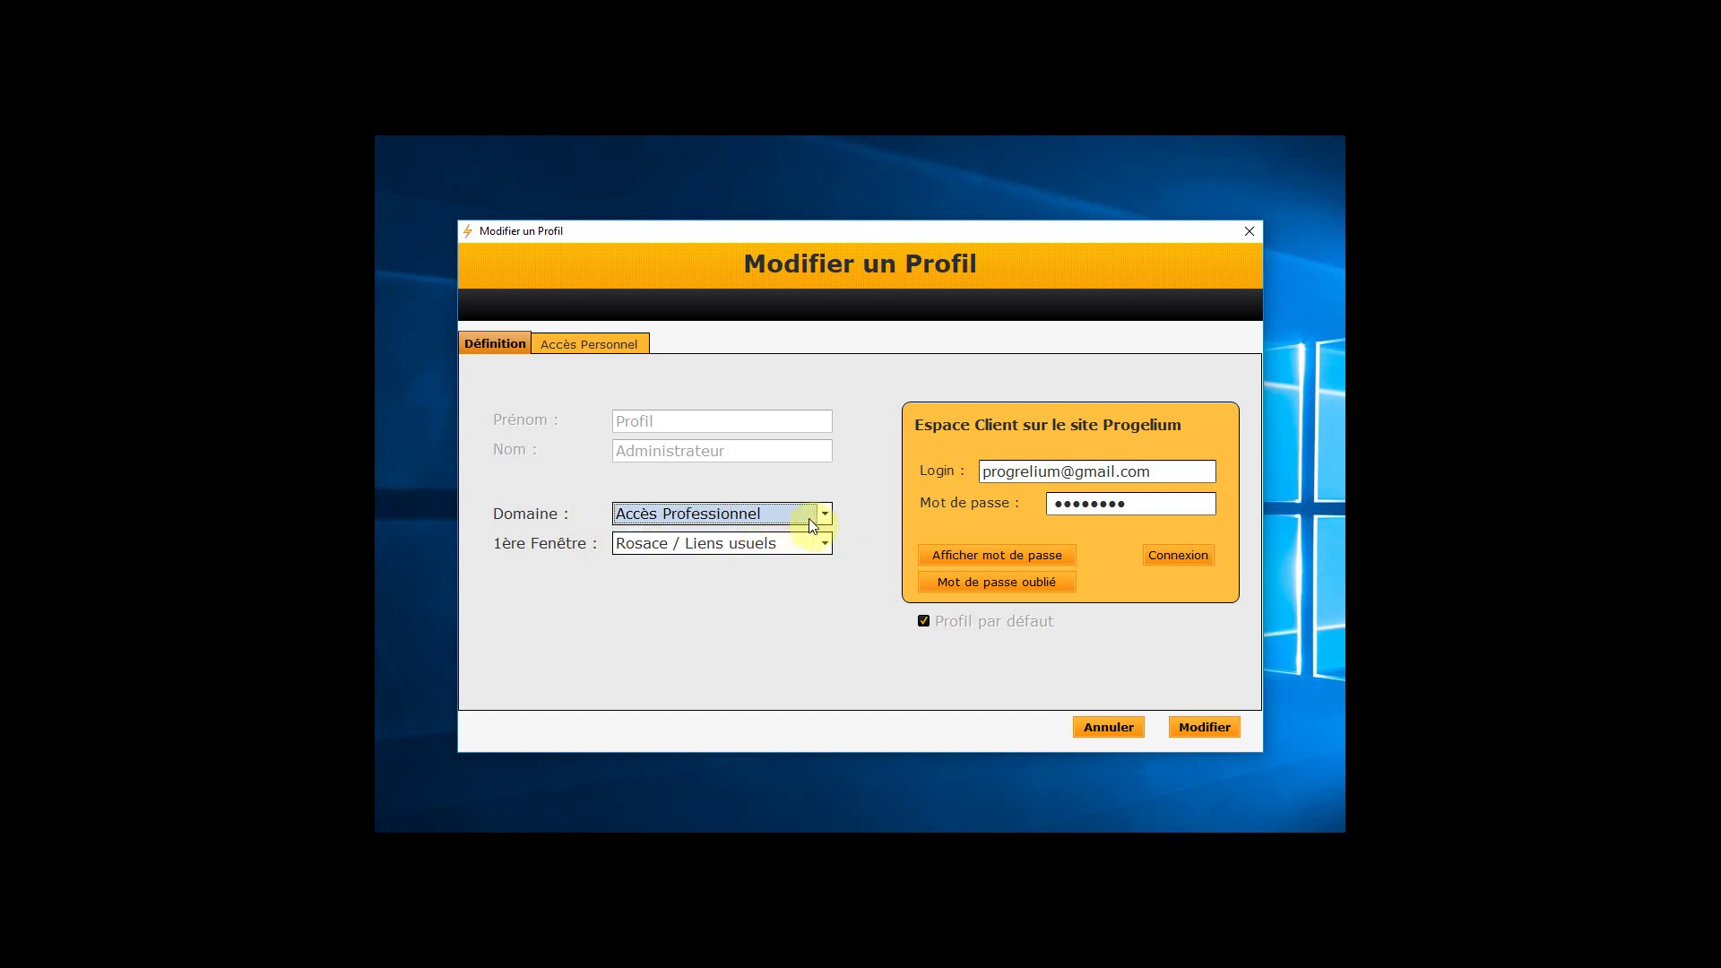
Make Sites internet favoris the first window and close the profile editor
click(769, 545)
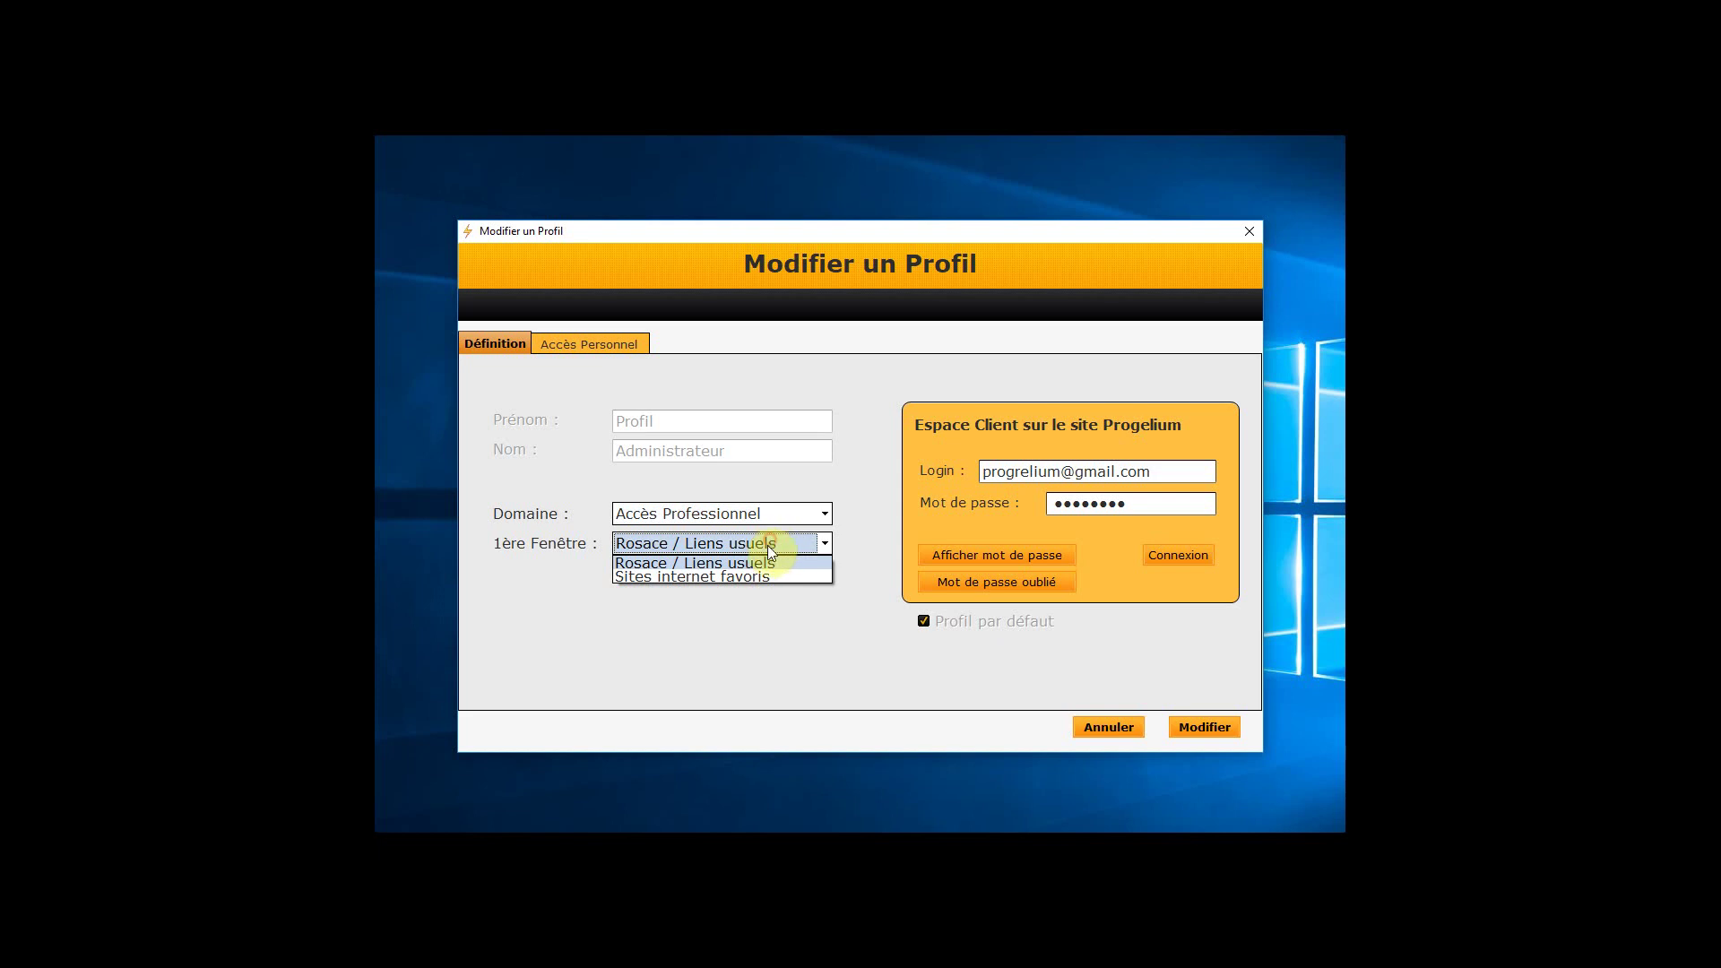
click(746, 577)
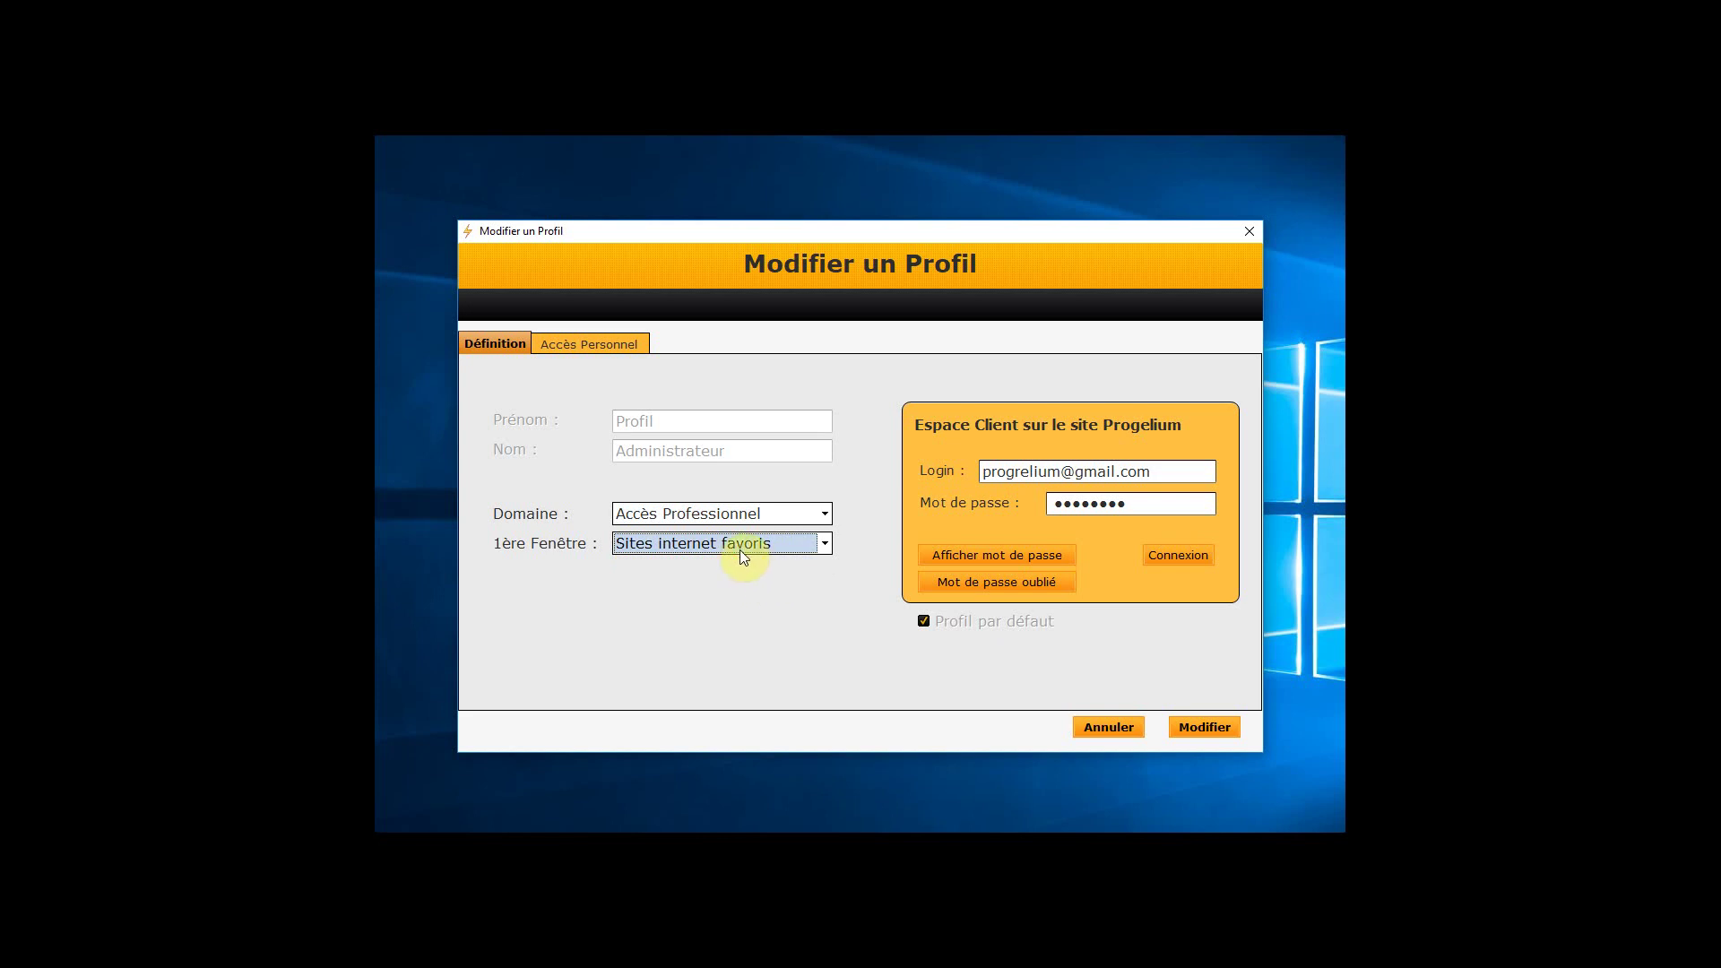
click(740, 553)
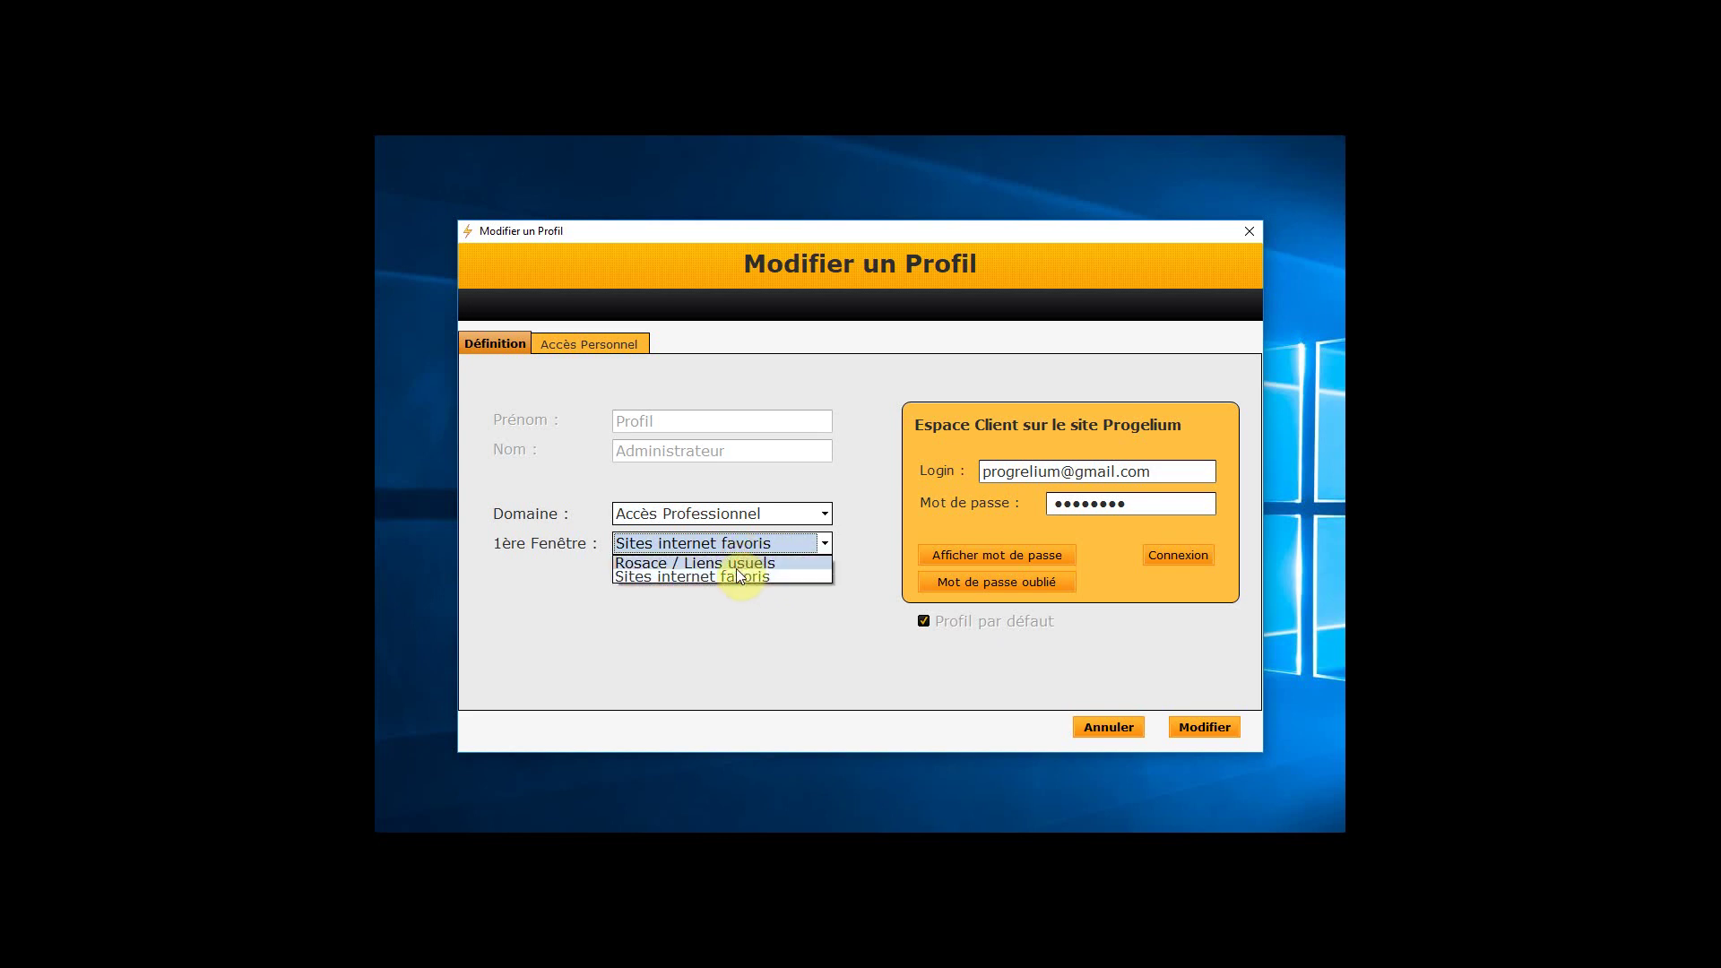
click(739, 565)
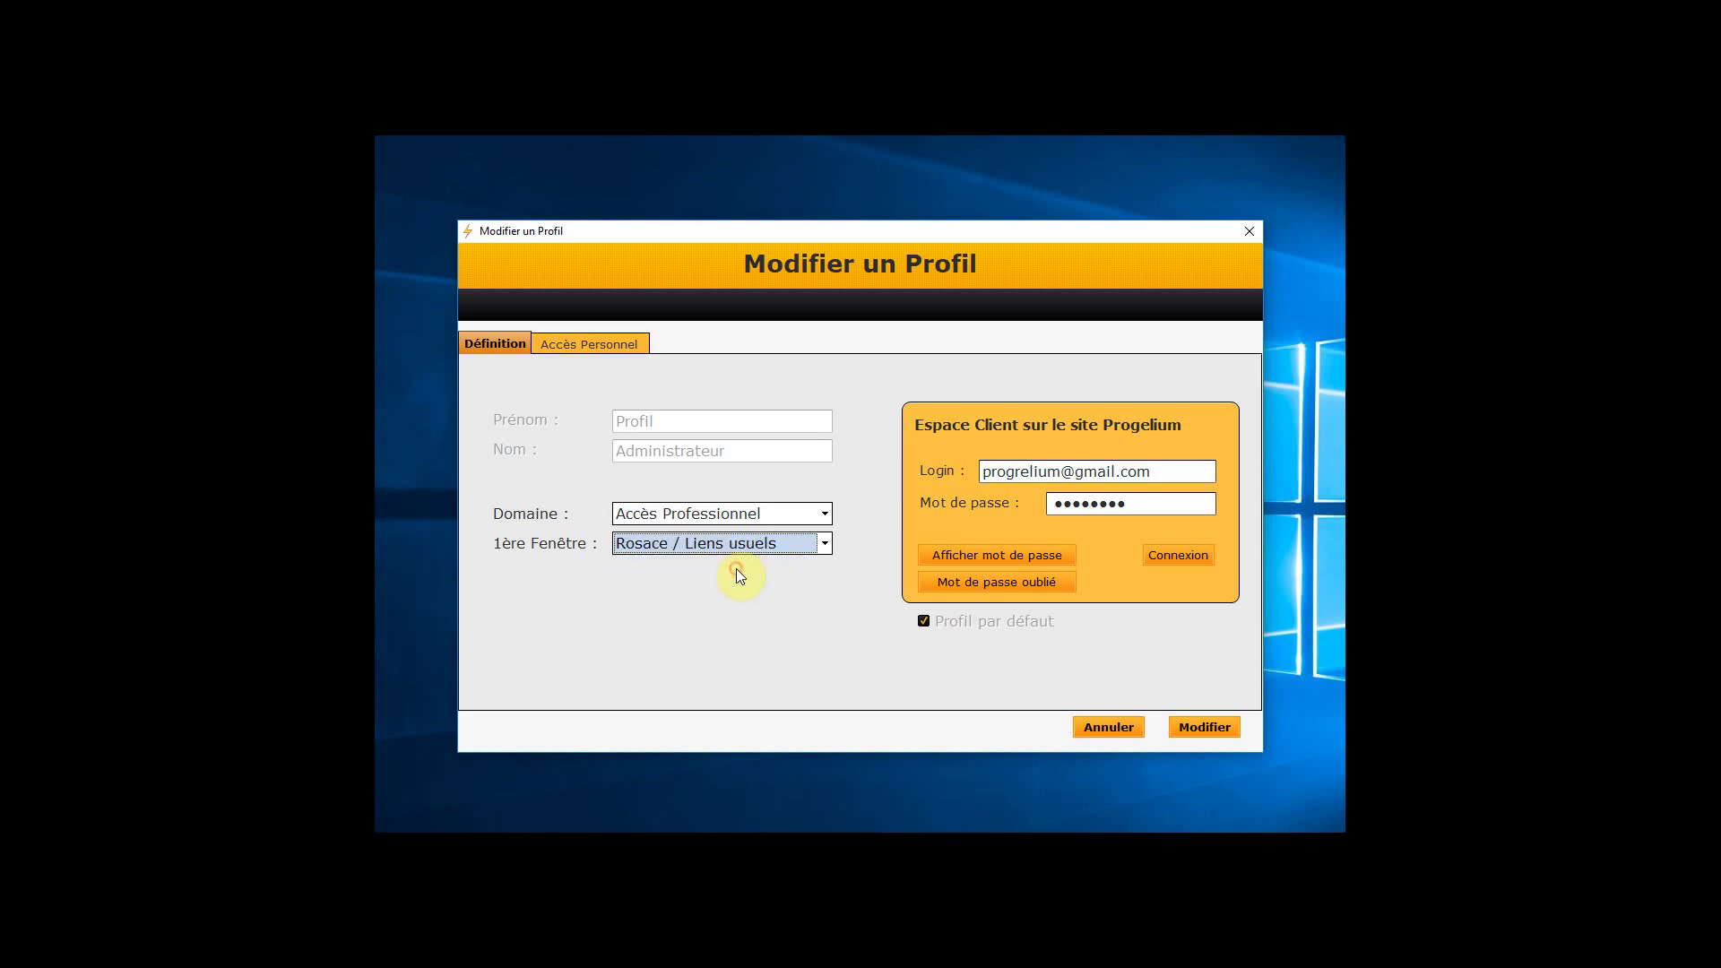
click(825, 547)
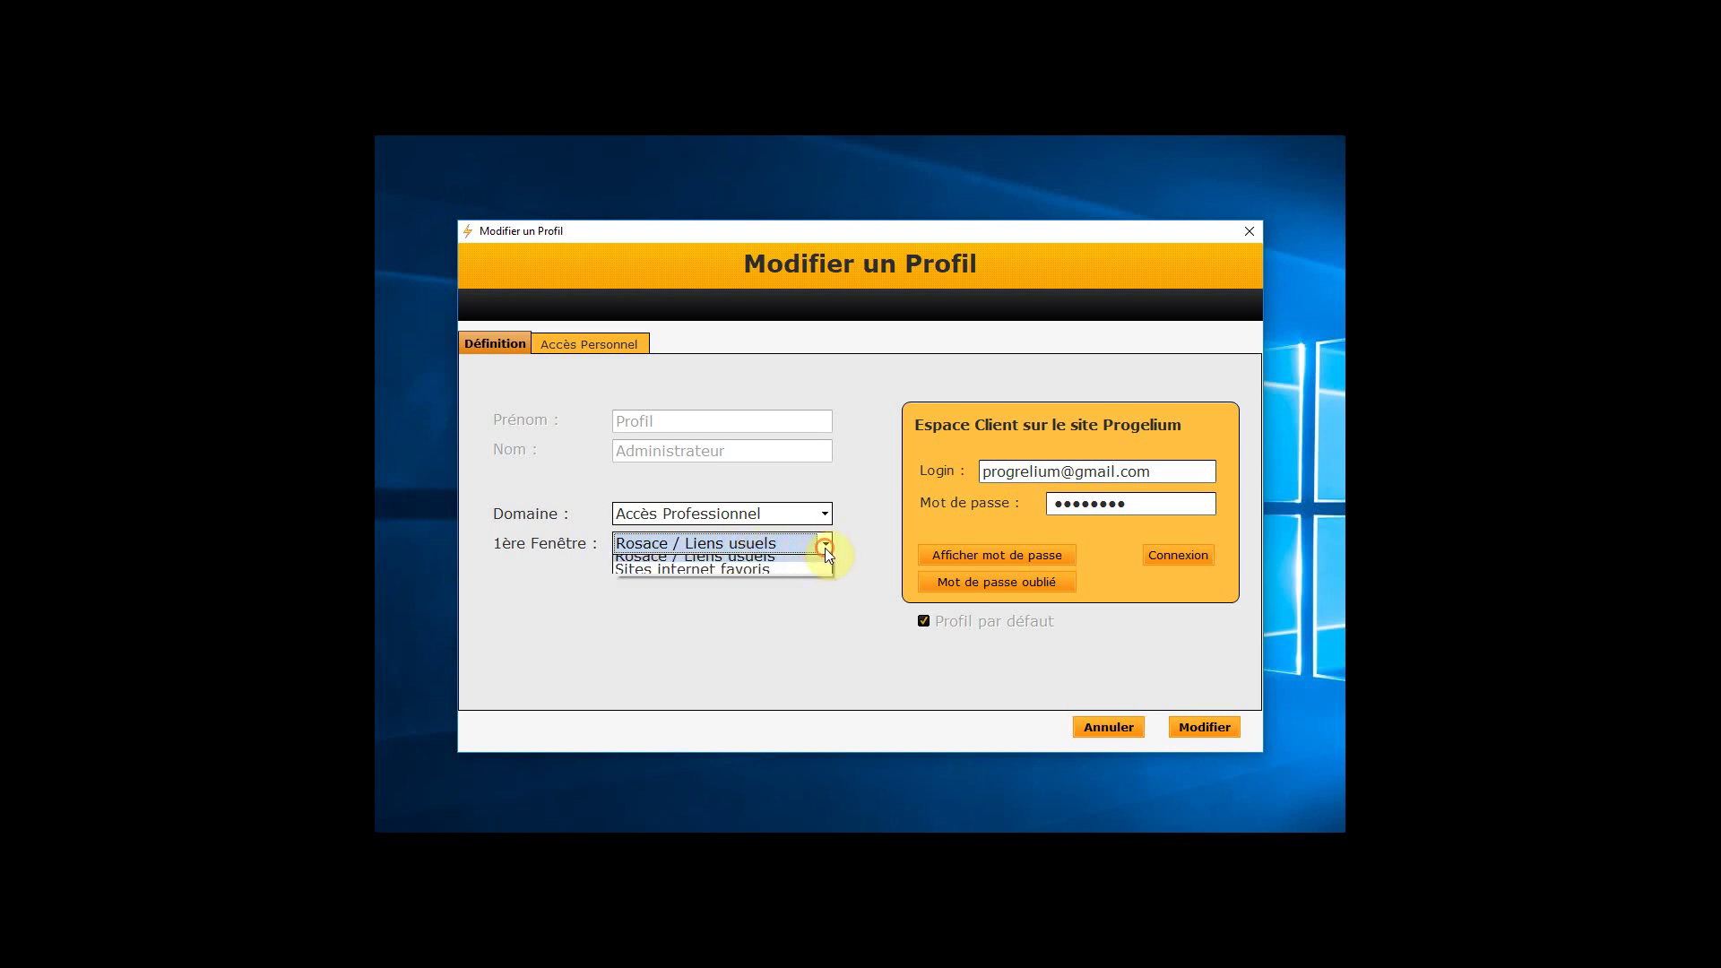
click(739, 577)
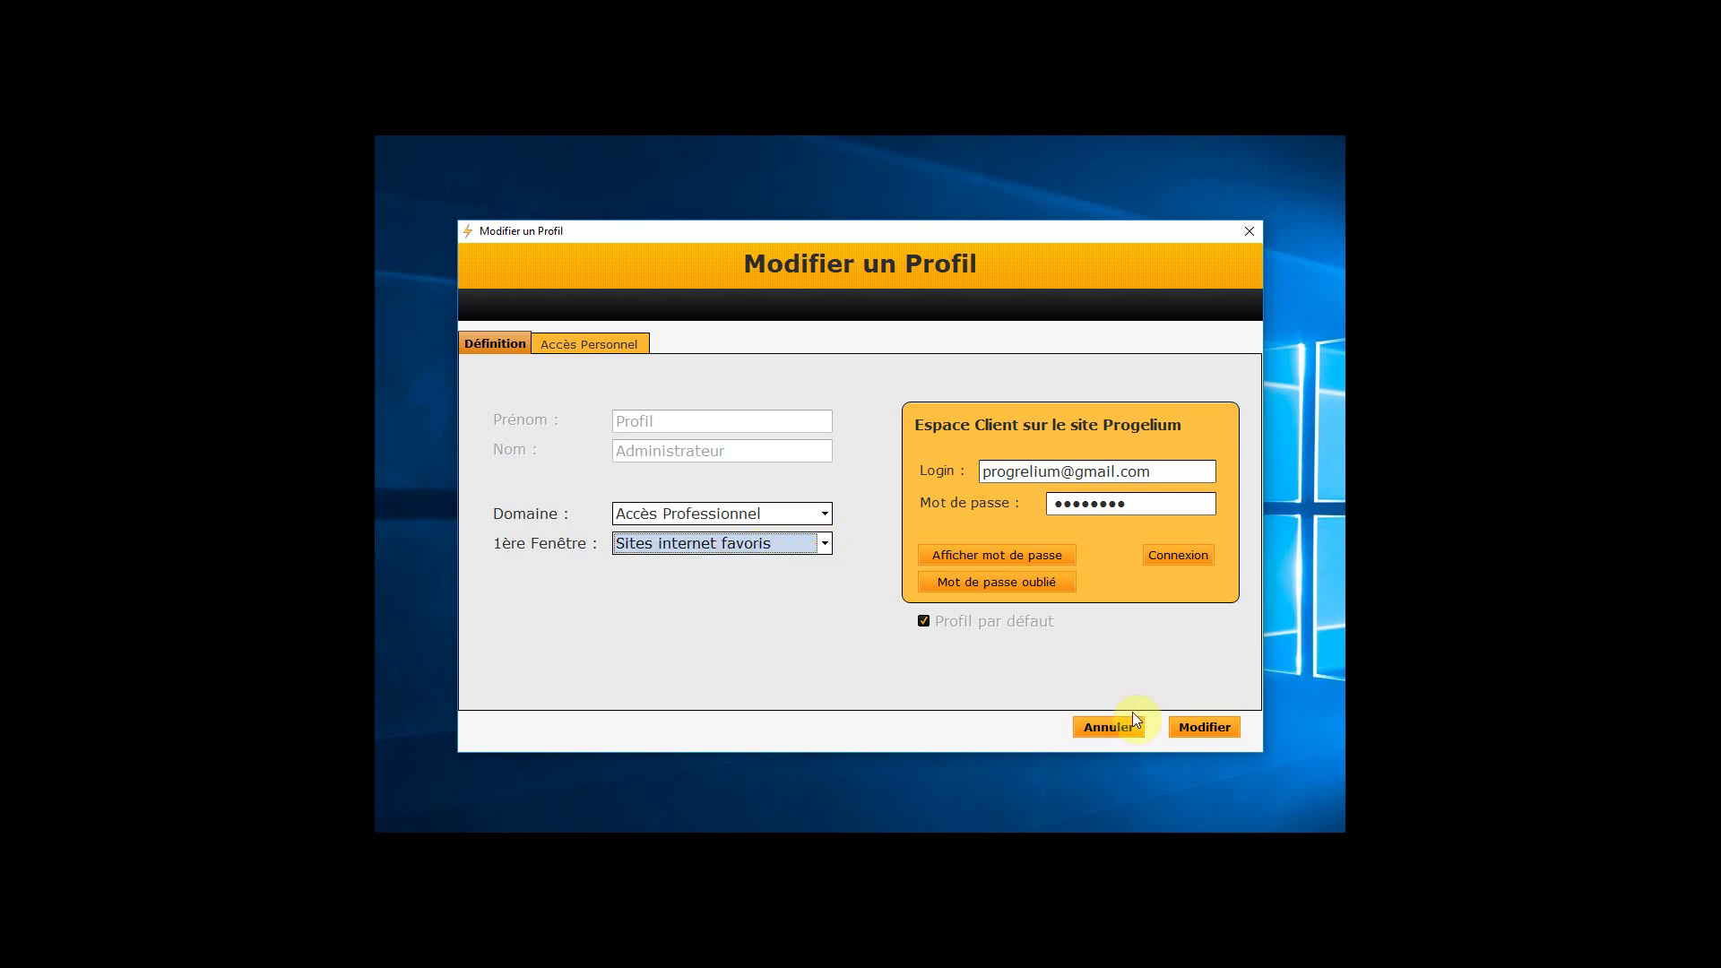
click(1225, 726)
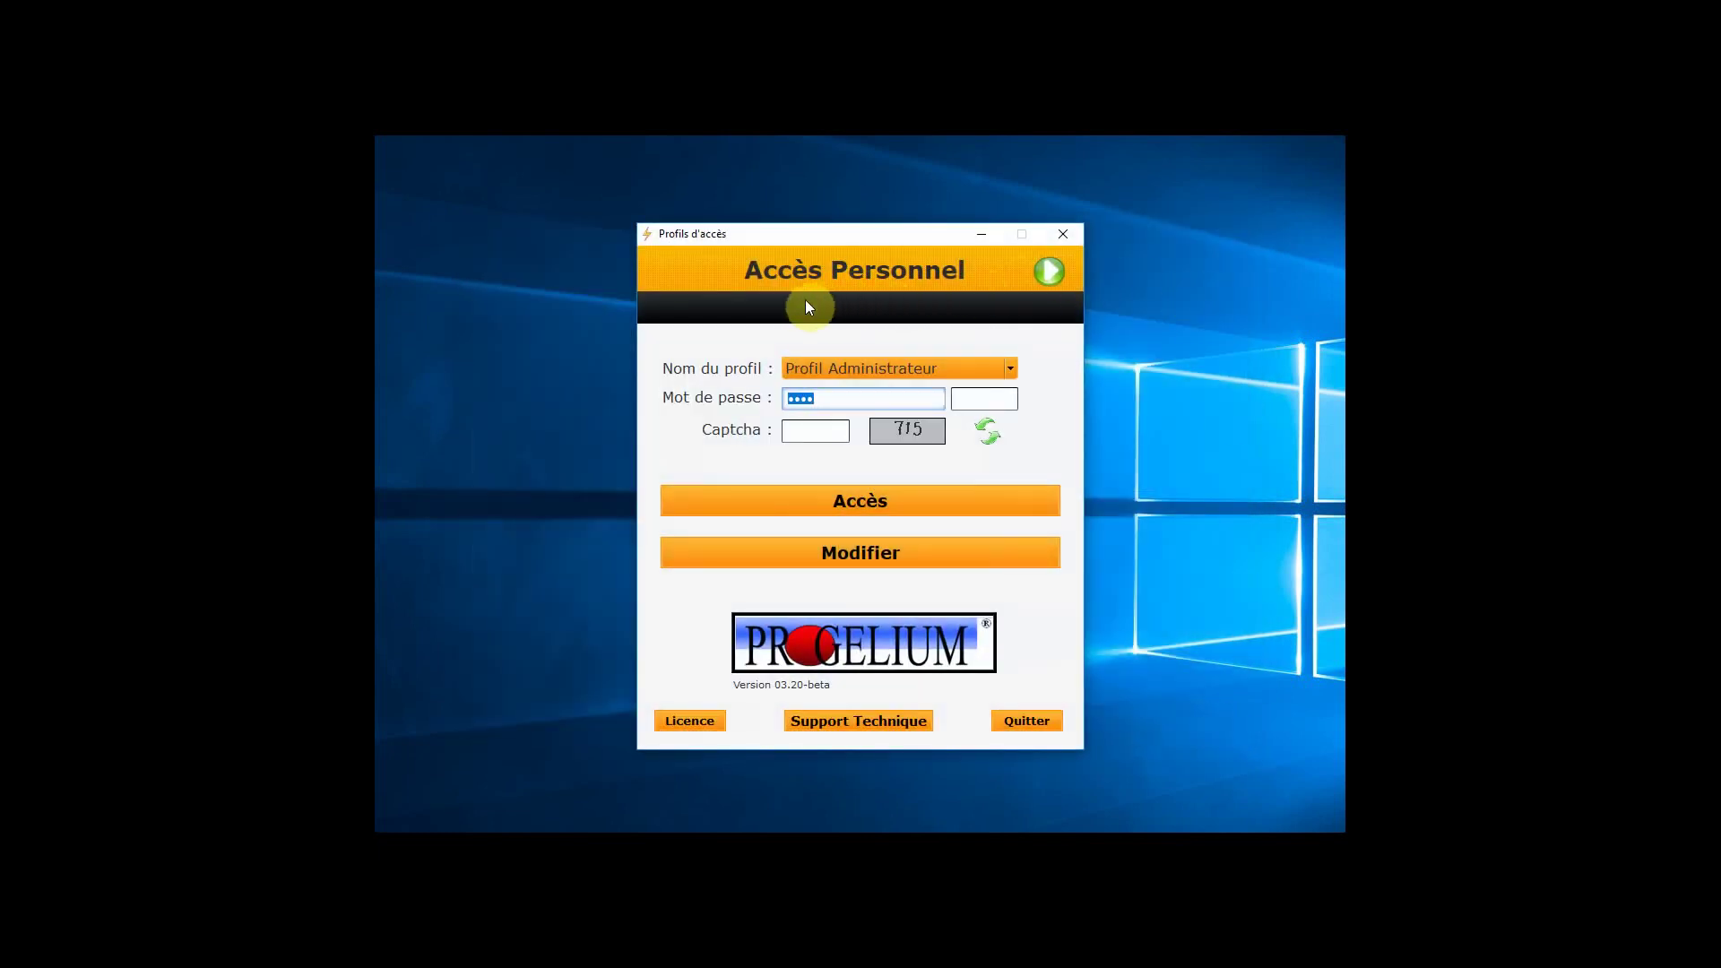
Switch to personal access and sign in to Profil Administrateur with its password, opening Sites internet favoris
click(1064, 237)
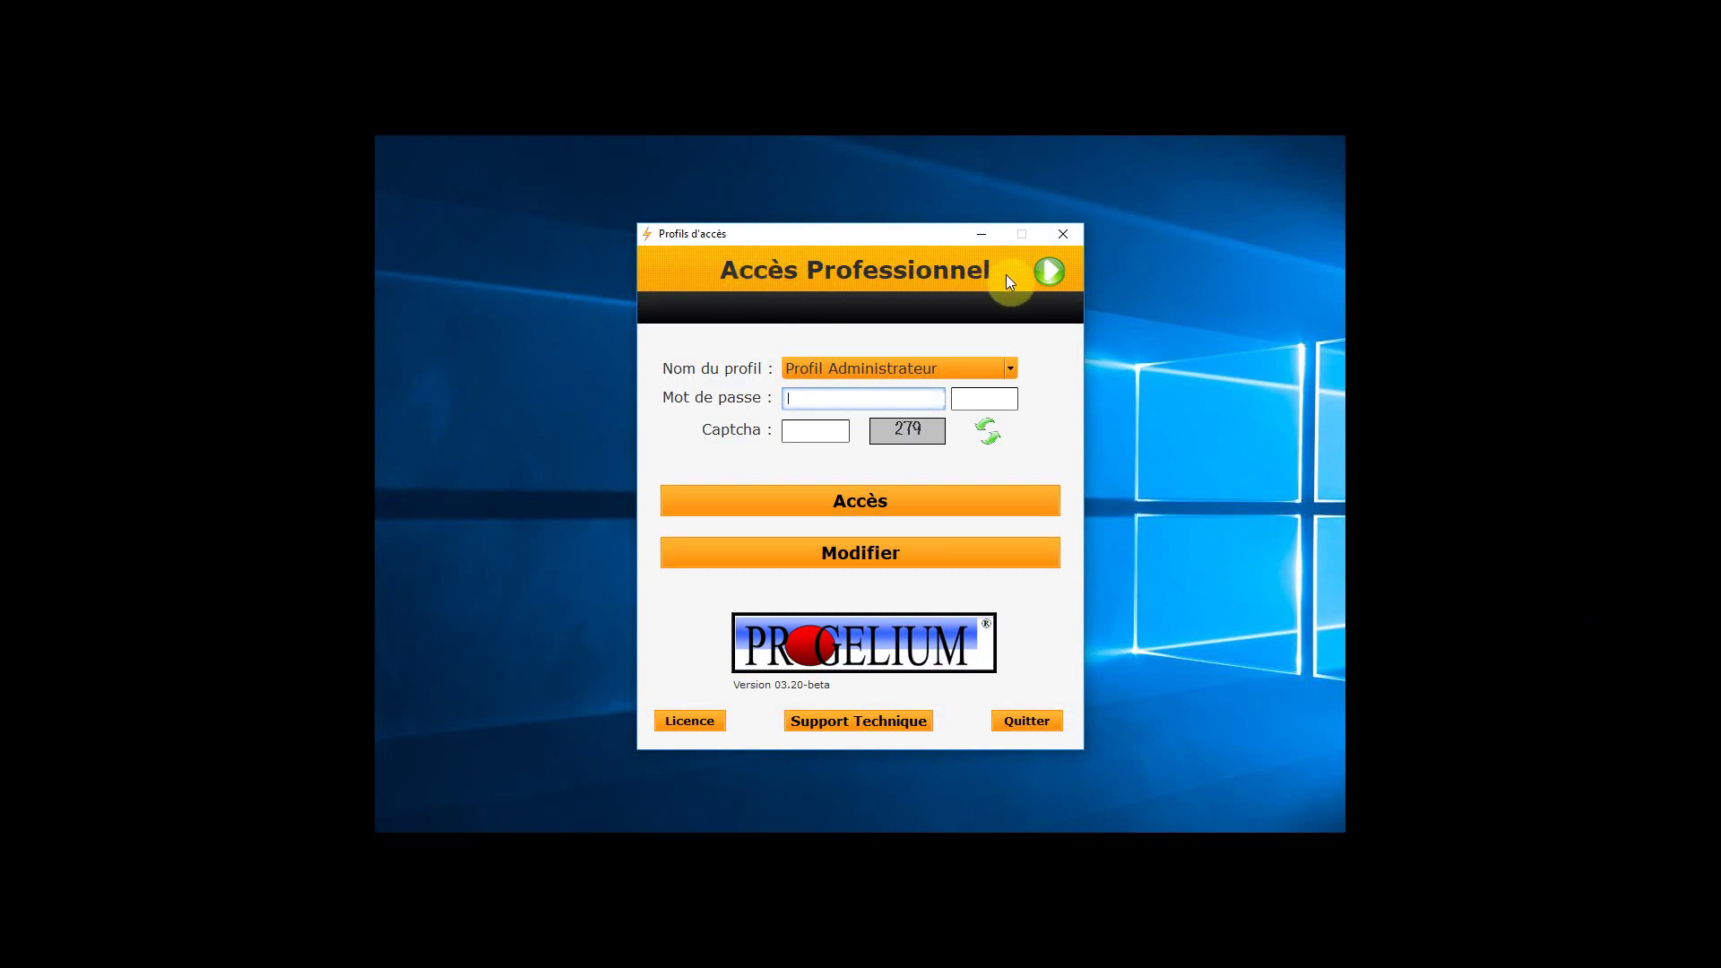
click(1051, 272)
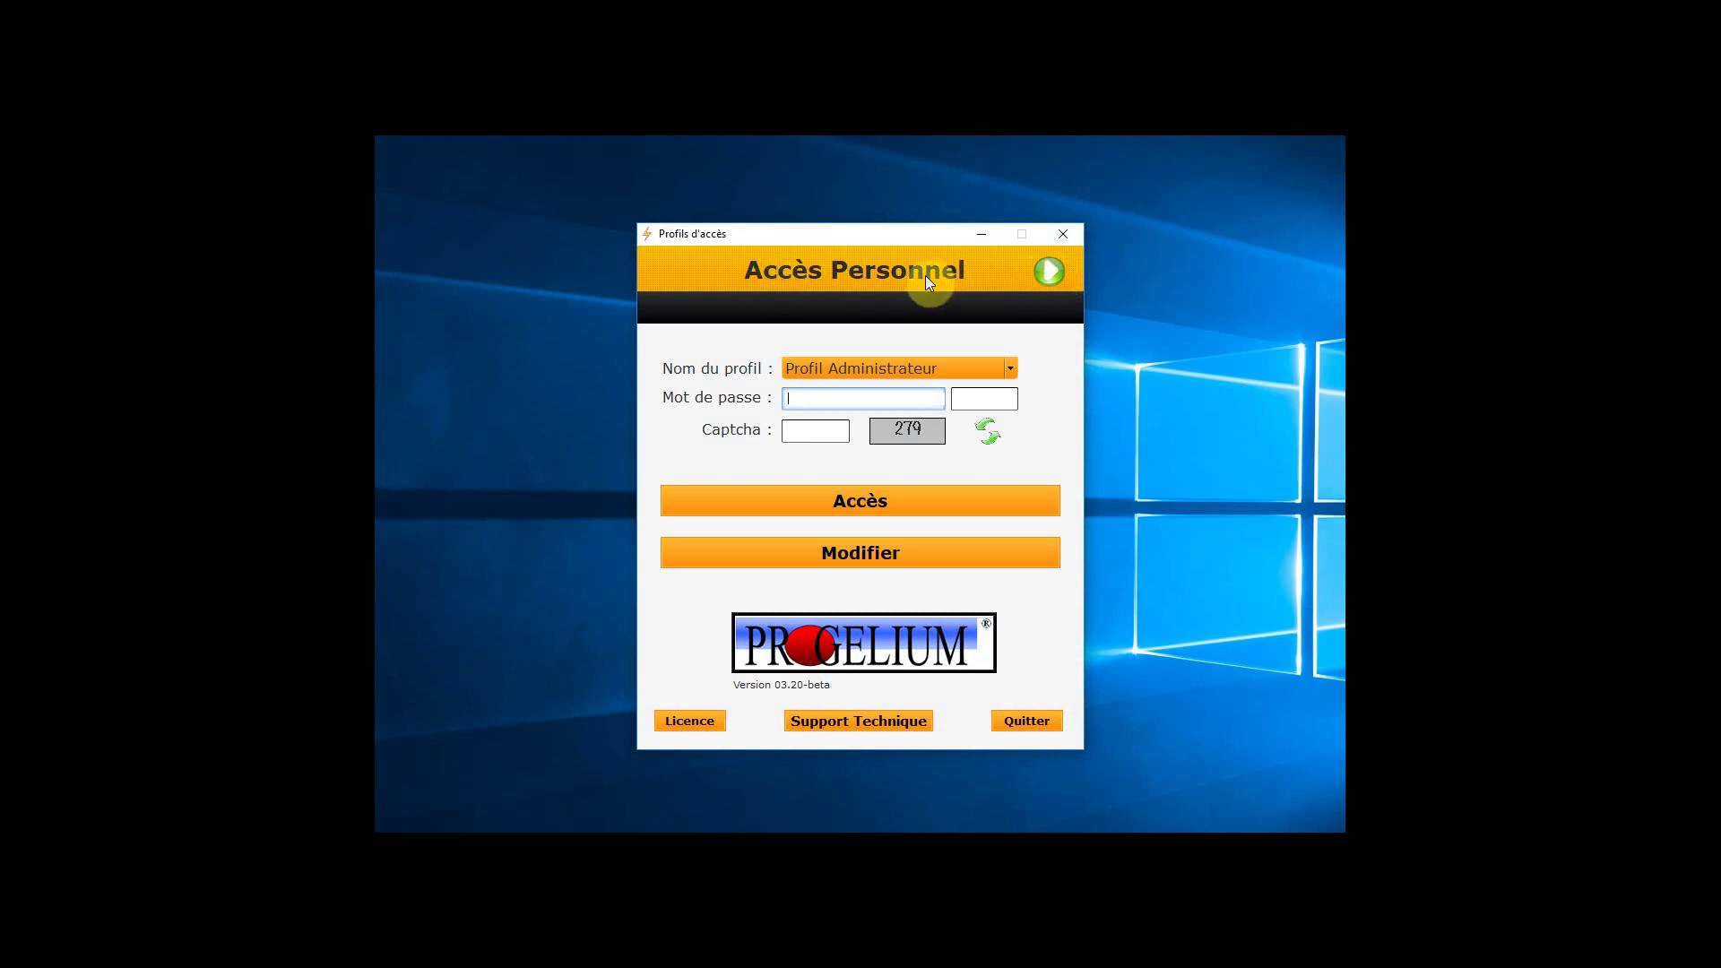
click(874, 502)
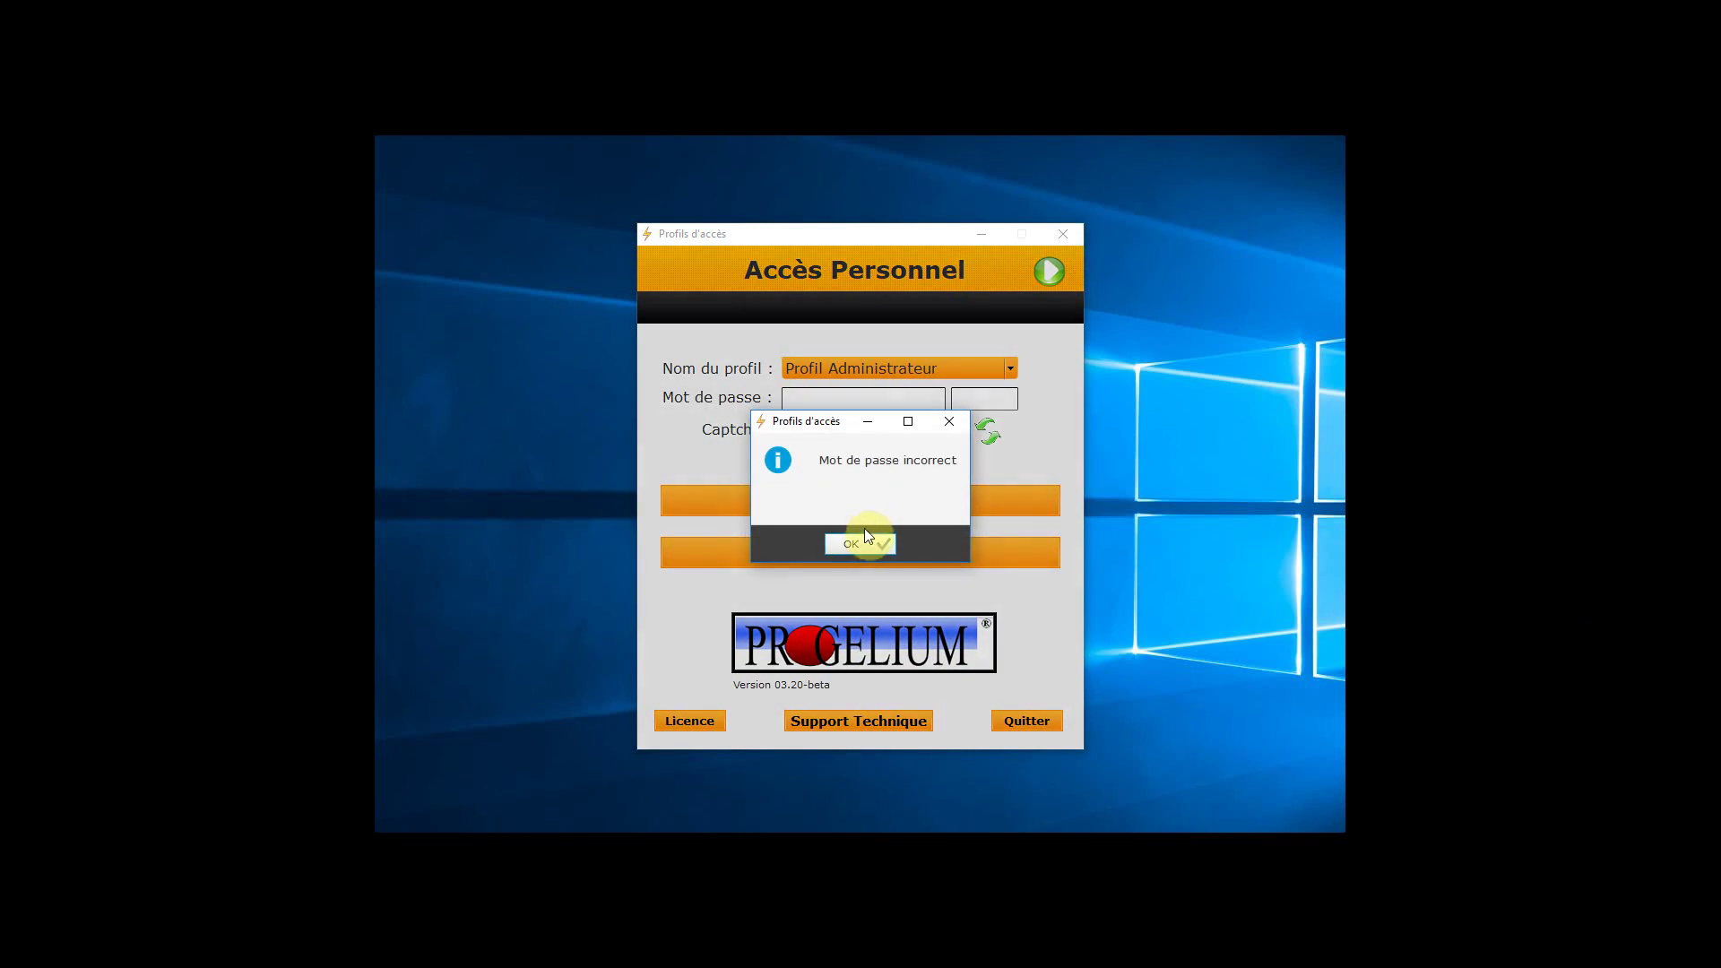
click(862, 538)
text(1234)
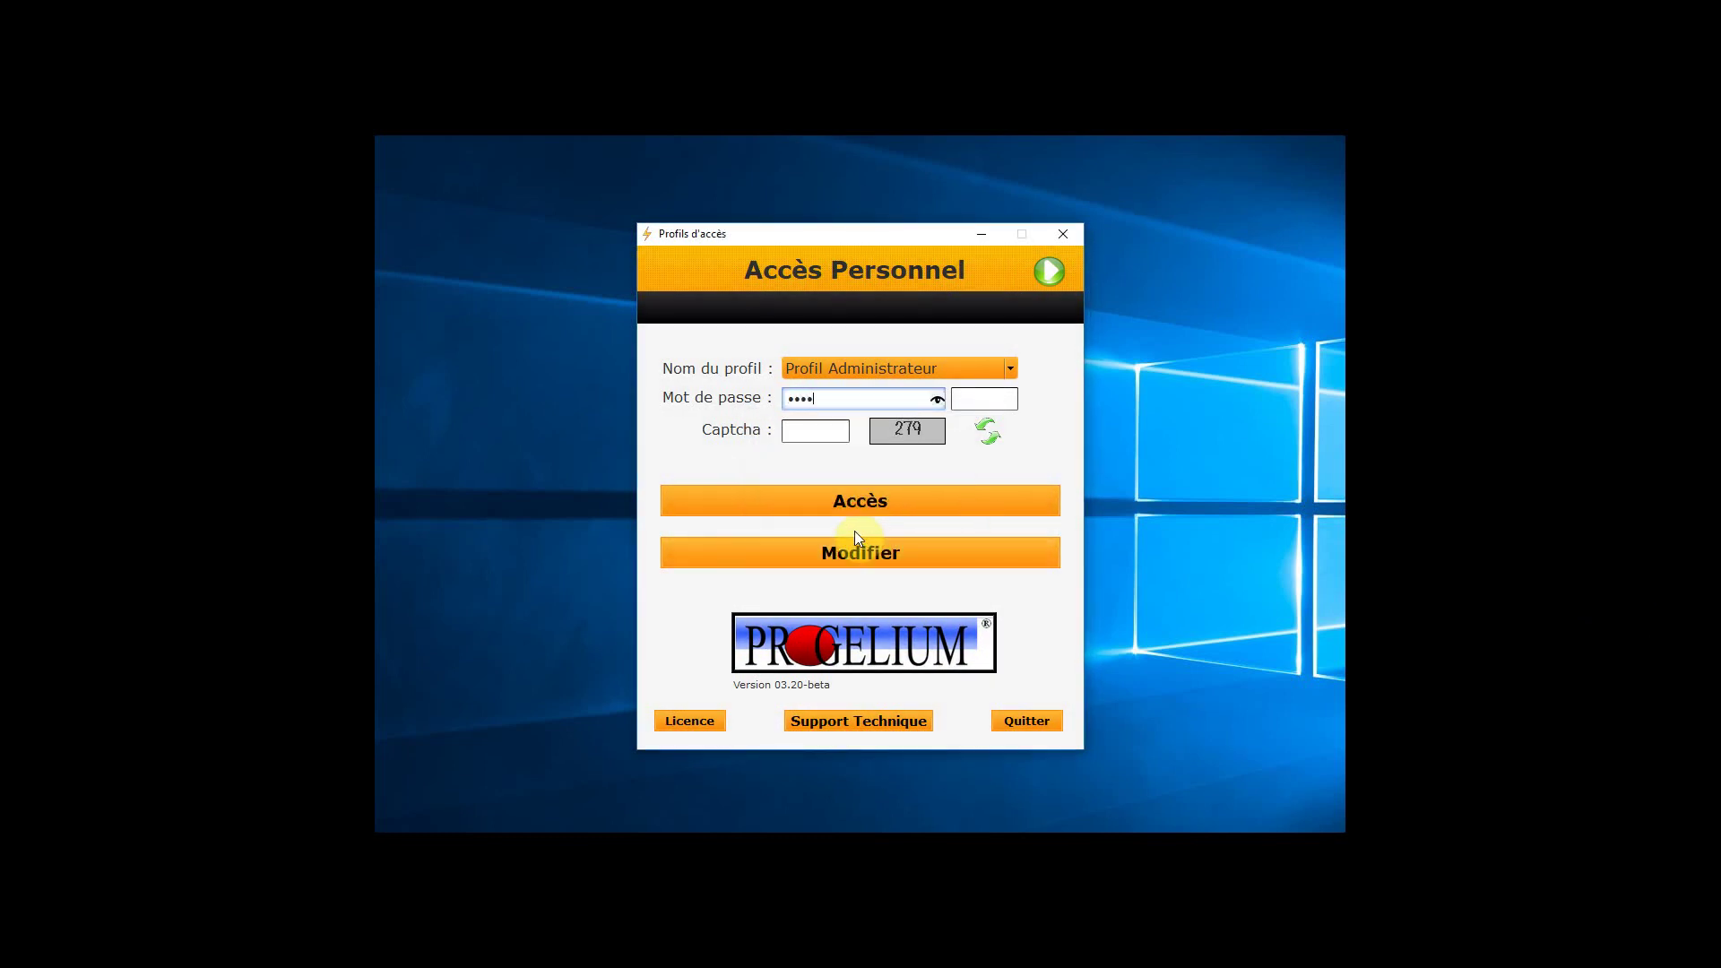
click(847, 499)
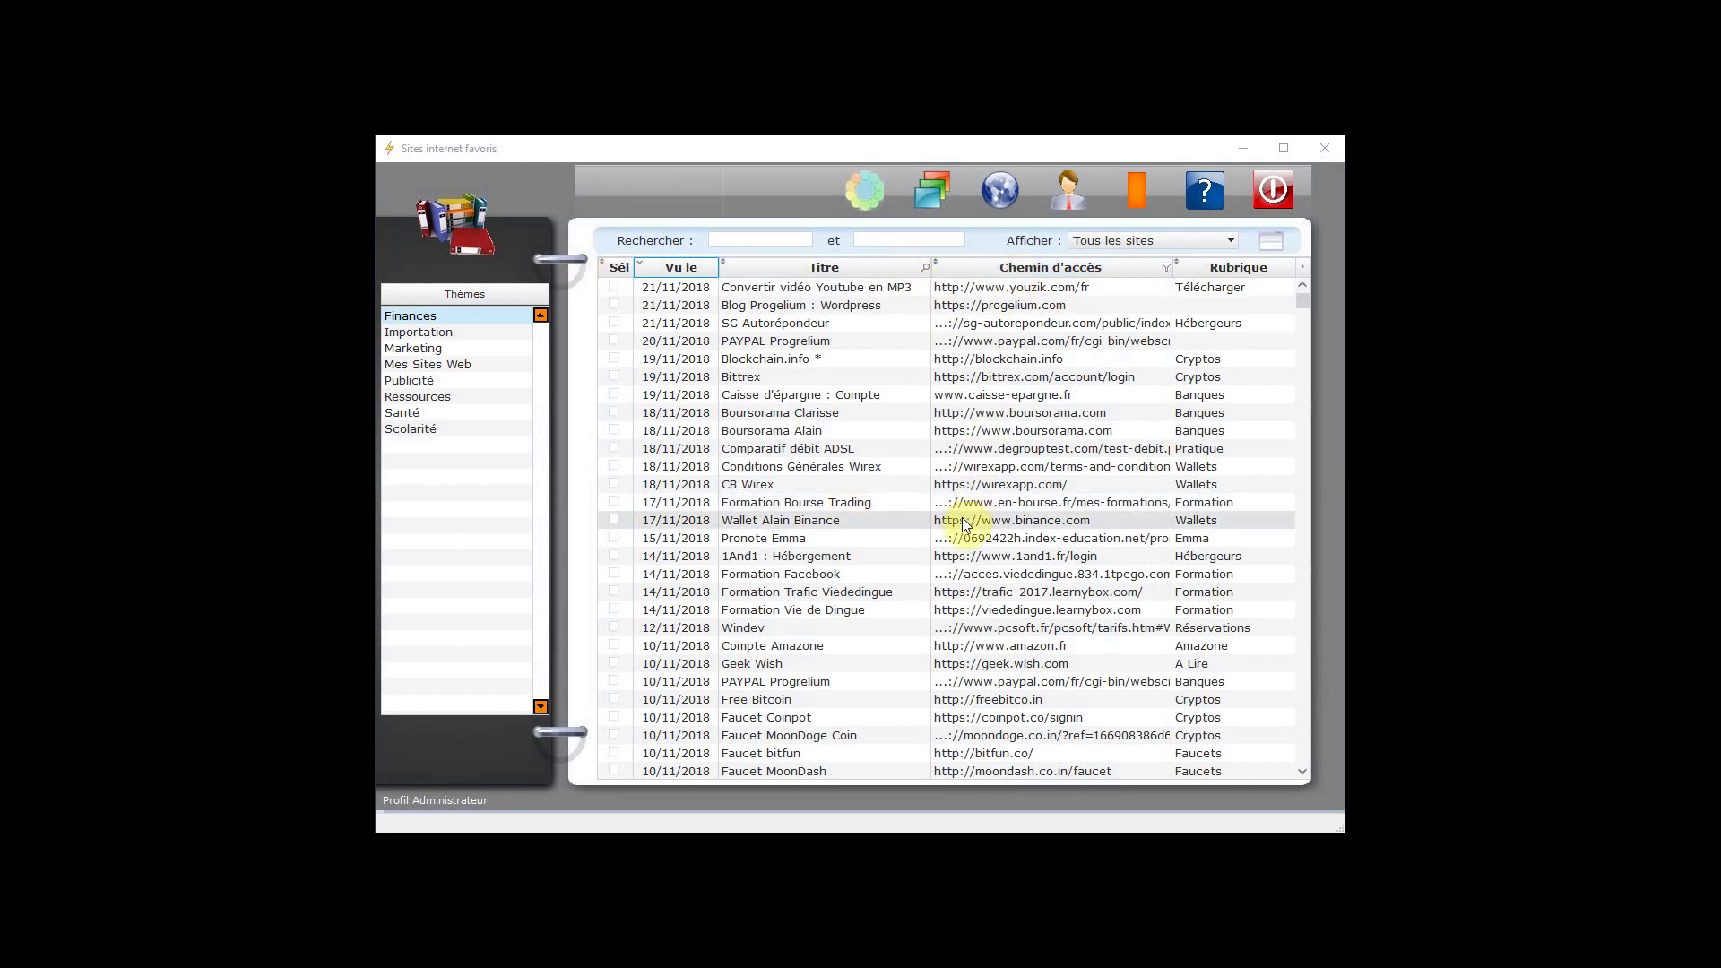
Leave Sites internet favoris via the home screen of theme circles
click(869, 186)
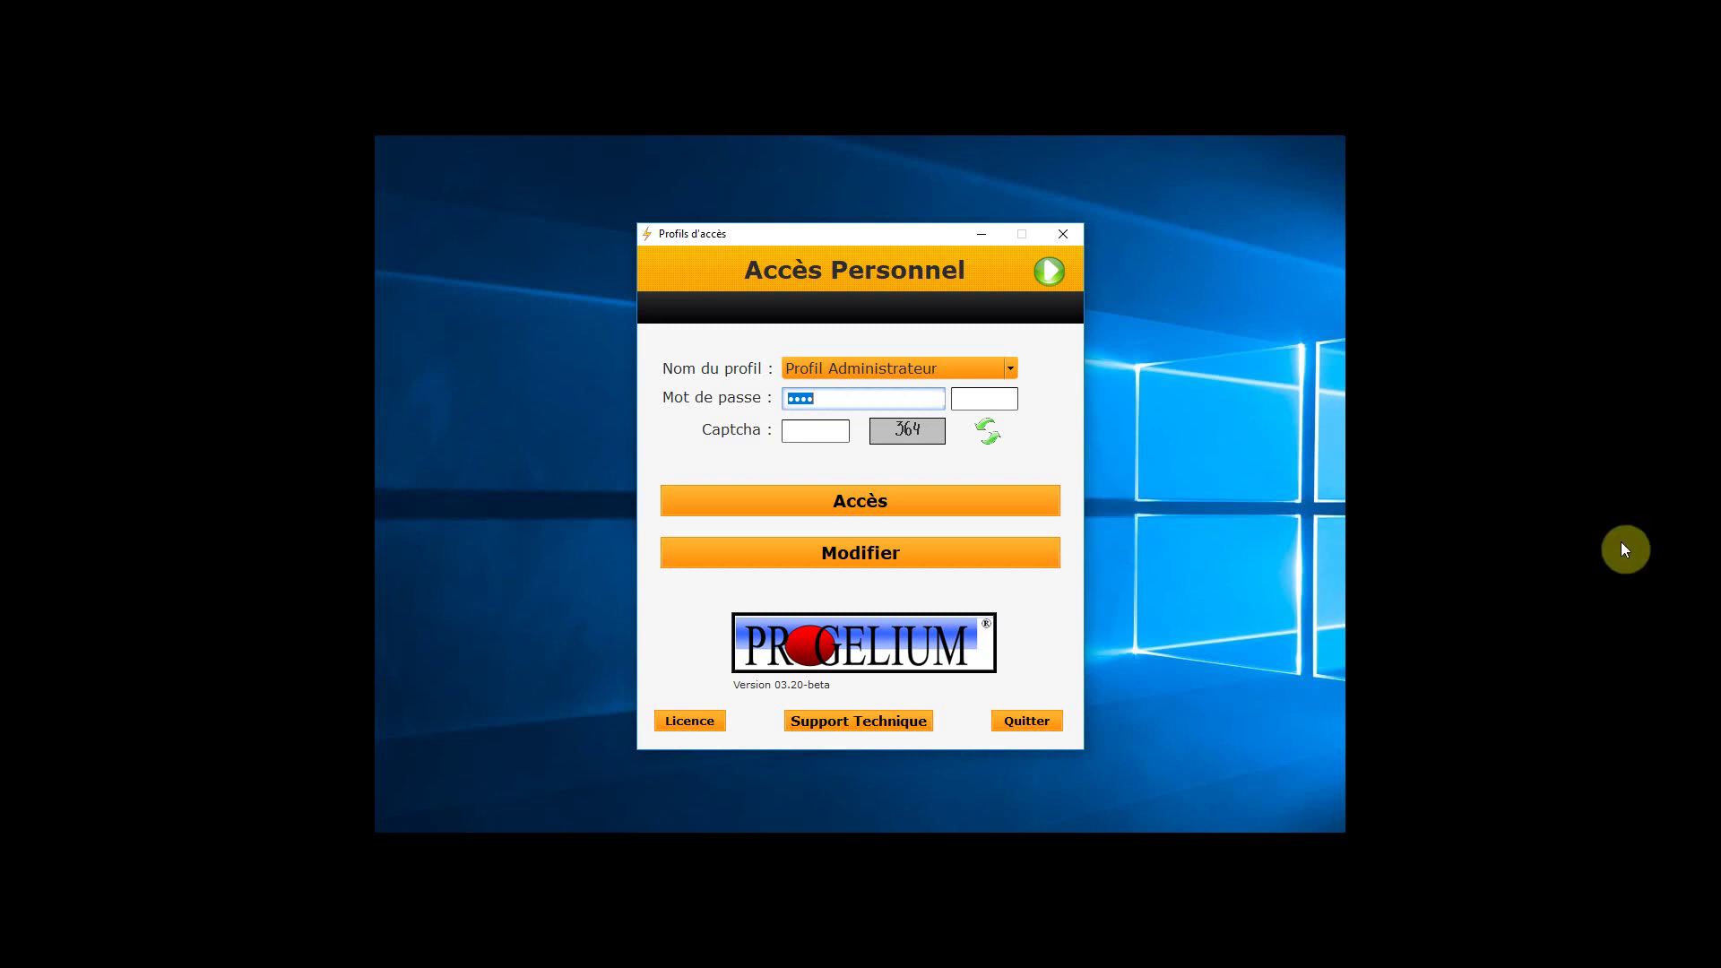
Log in again as Profil Administrateur and open the compact Palette window
click(880, 500)
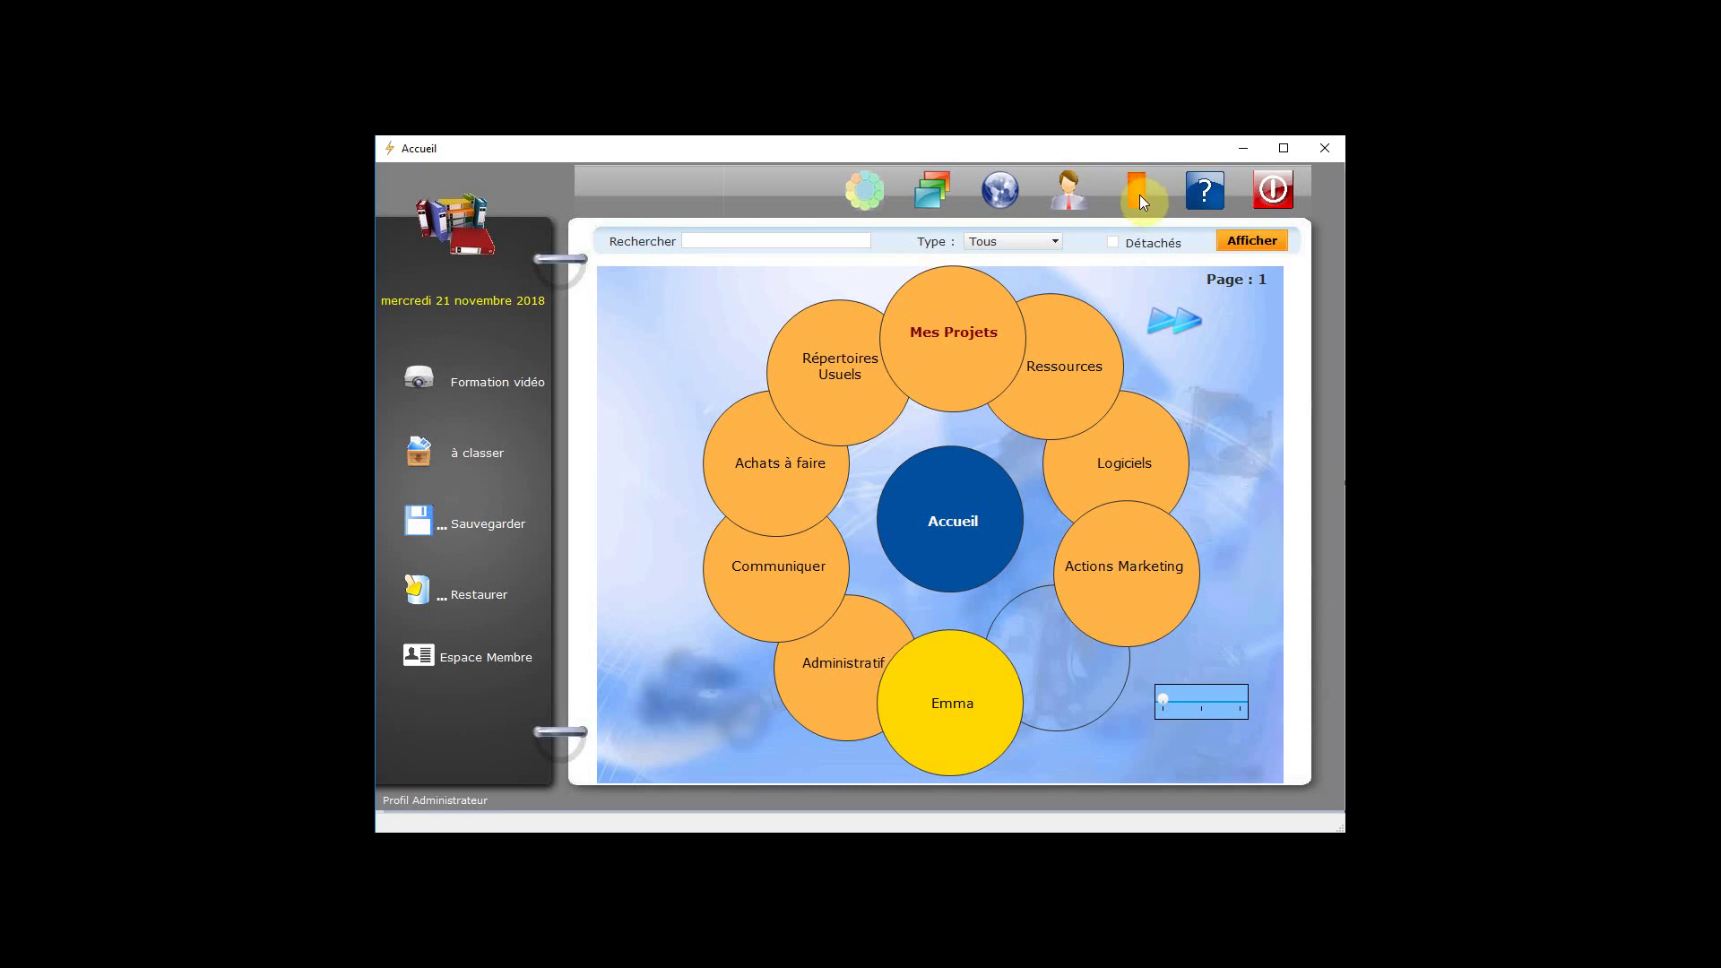
click(1139, 193)
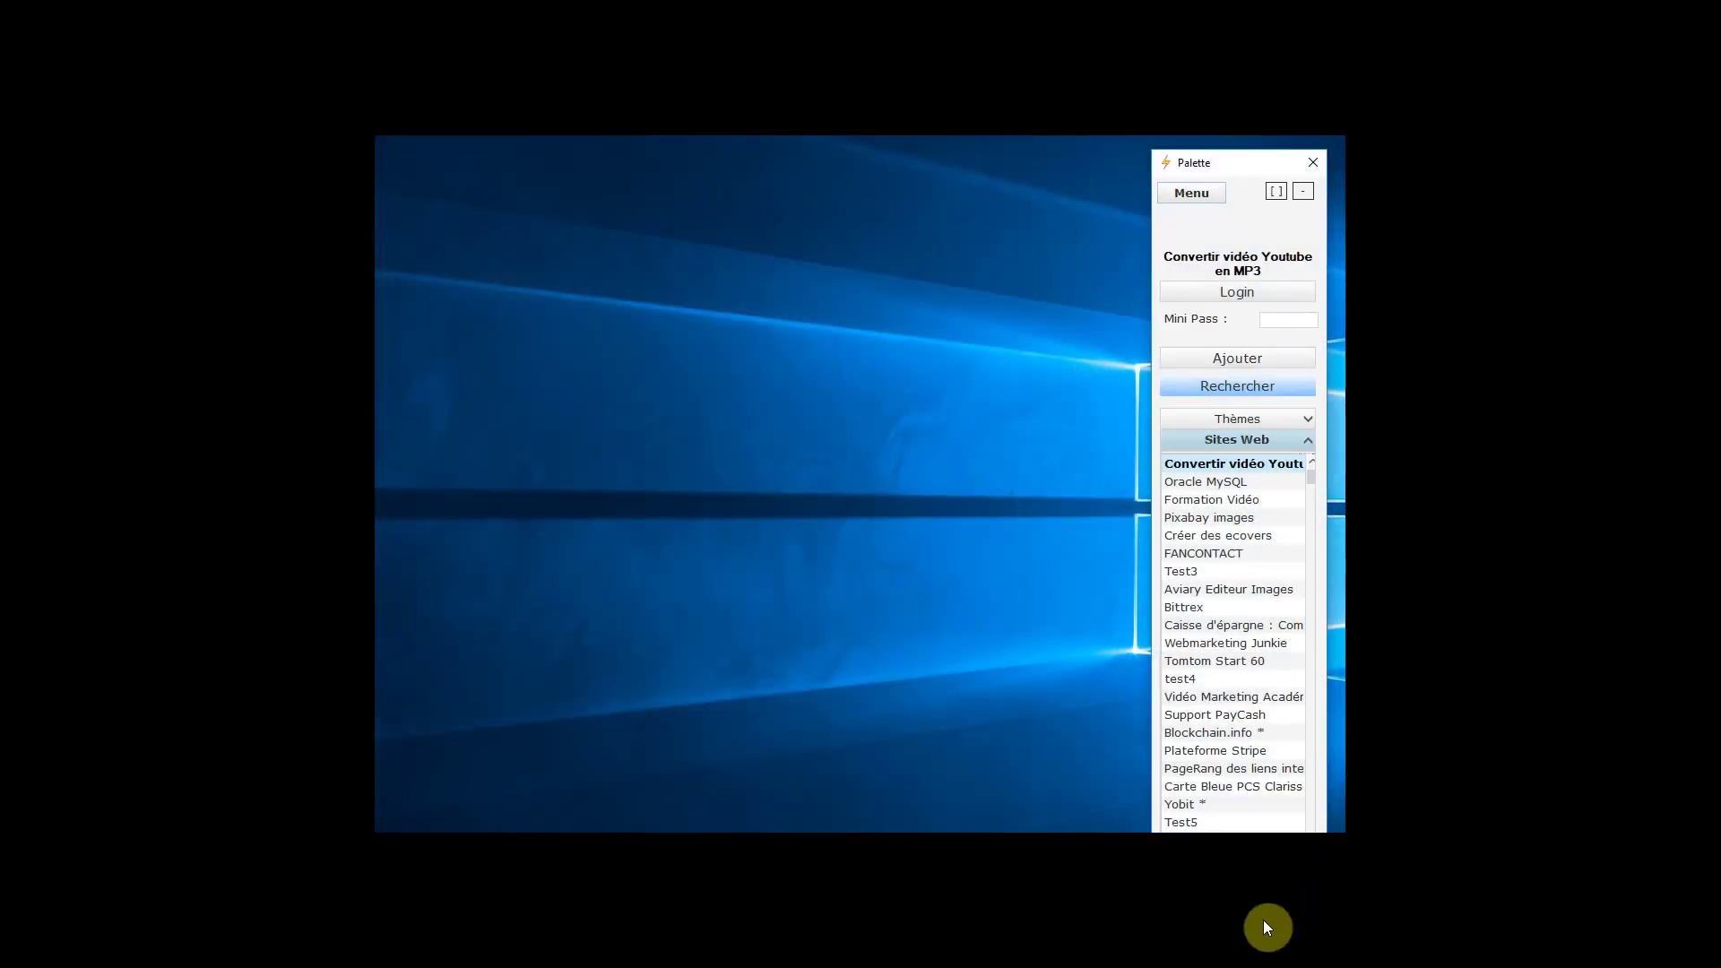
Shorten the Palette window, then maximize it to fill the screen
drag(1263, 924, 1227, 818)
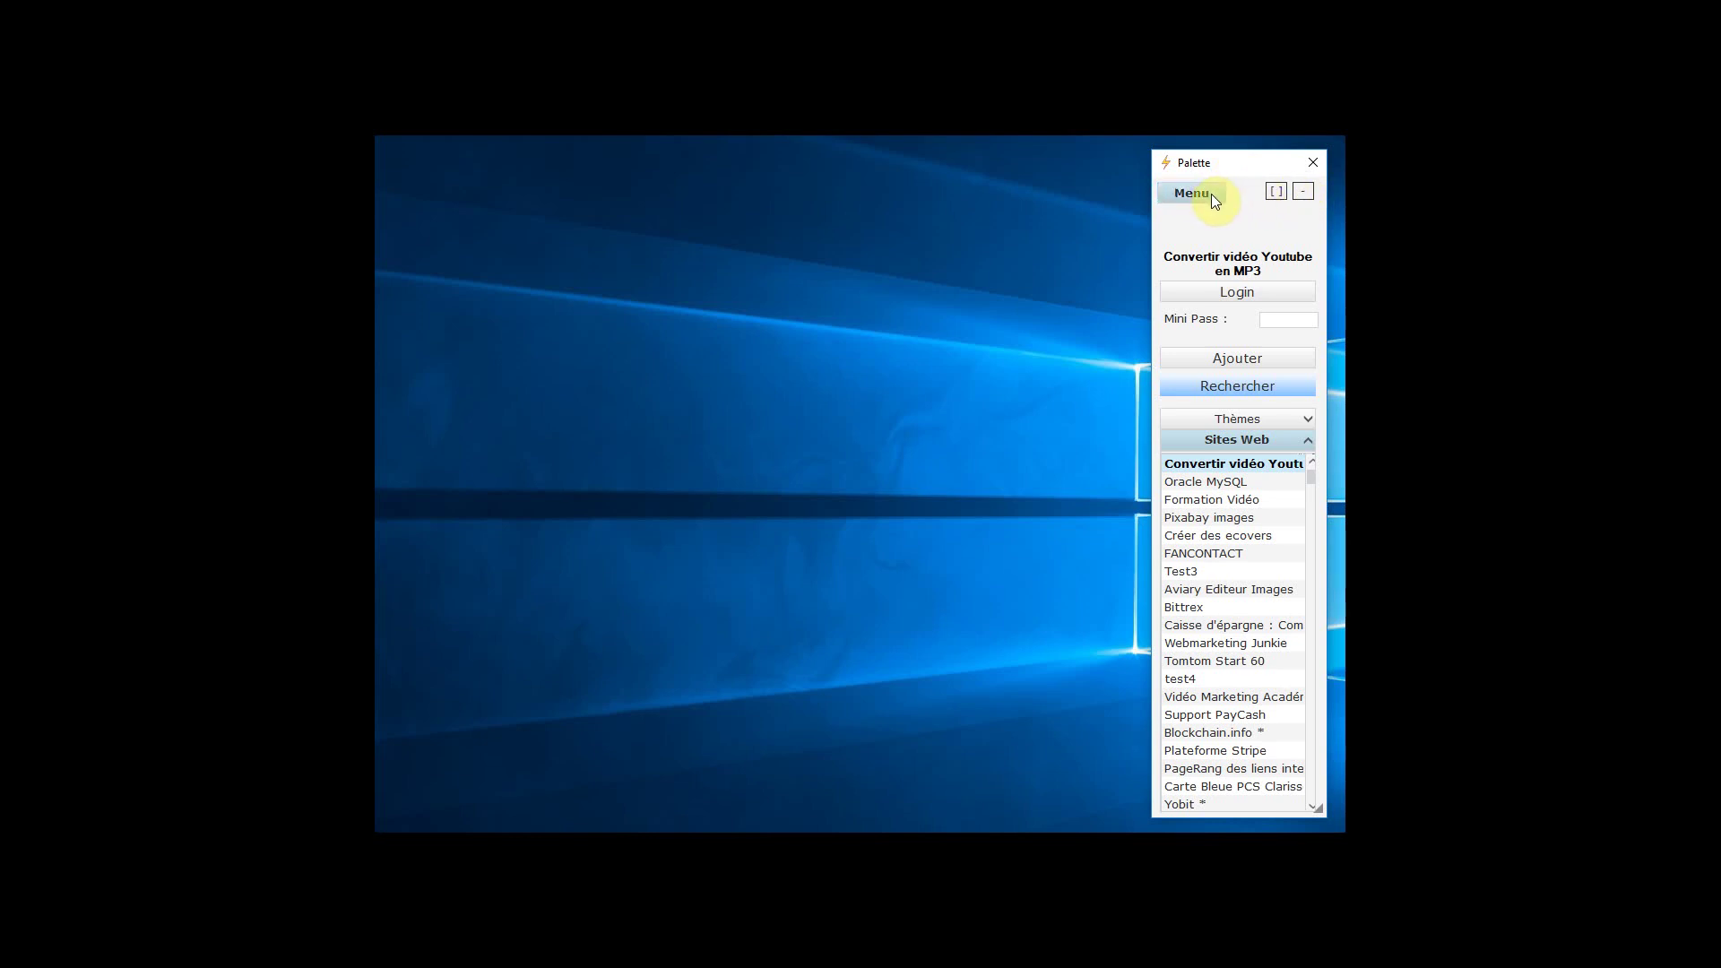
click(1277, 192)
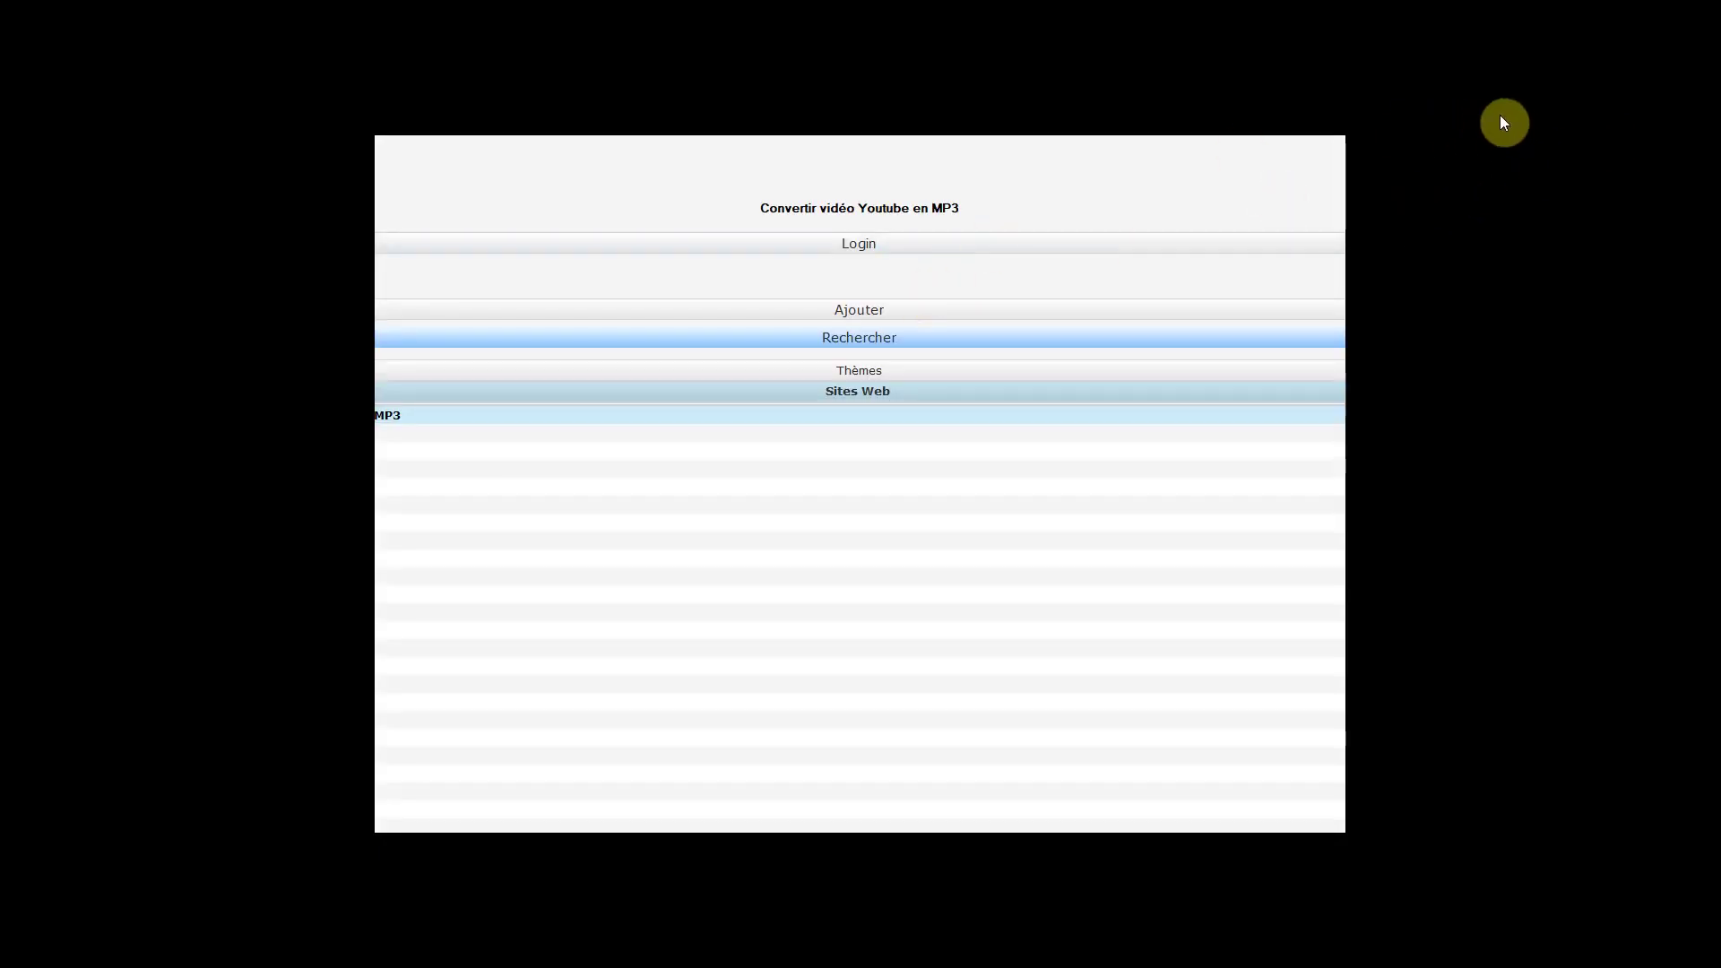
Shrink and reposition the maximized Palette, then restore it to its narrow right-side panel
drag(1541, 104, 1310, 235)
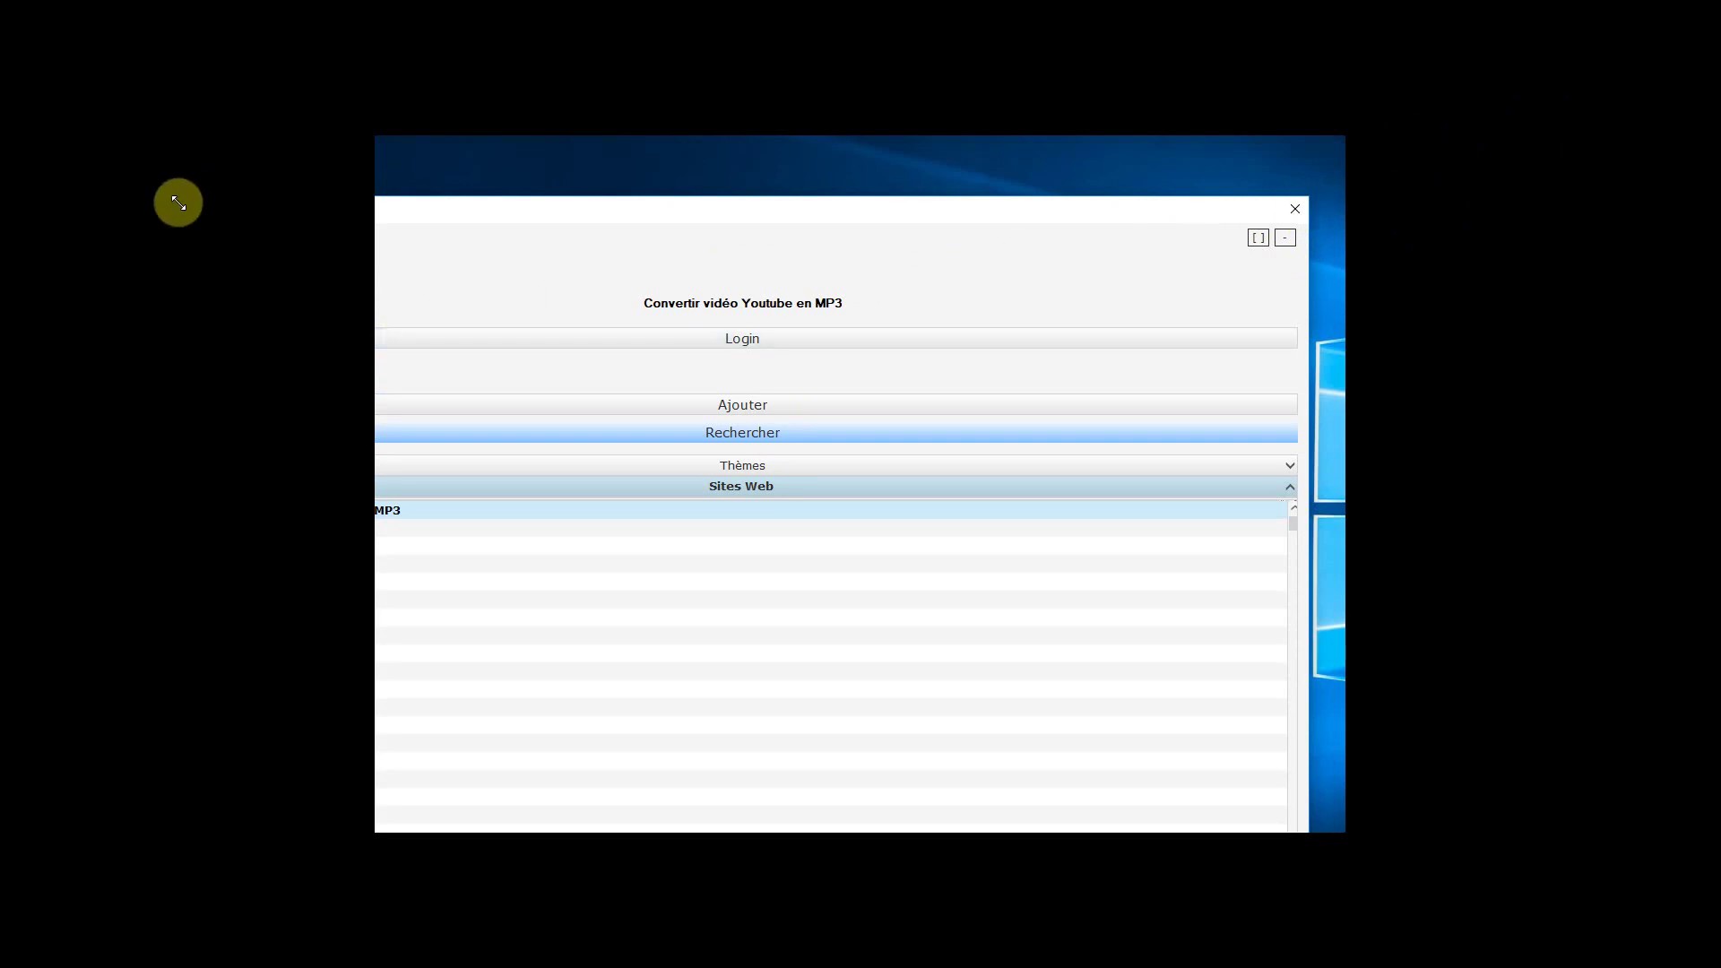
drag(179, 203, 330, 265)
drag(433, 272, 484, 162)
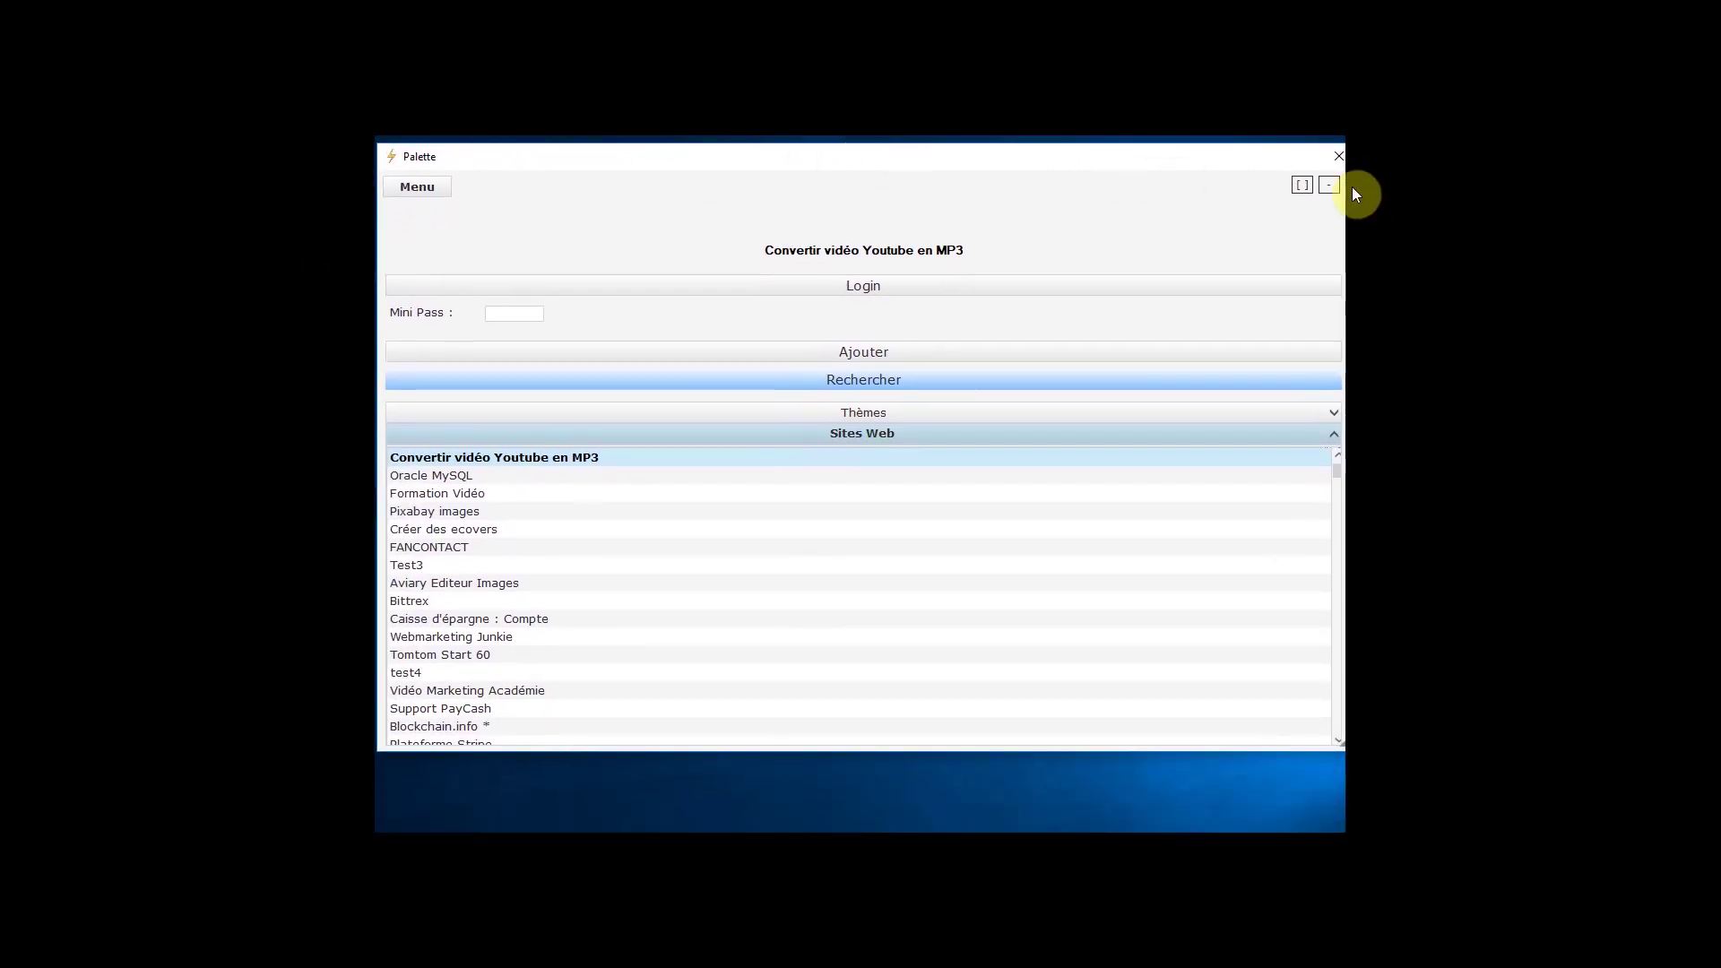
mouse_move(1345, 182)
mouse_down()
mouse_move(1310, 177)
mouse_move(1346, 182)
mouse_up()
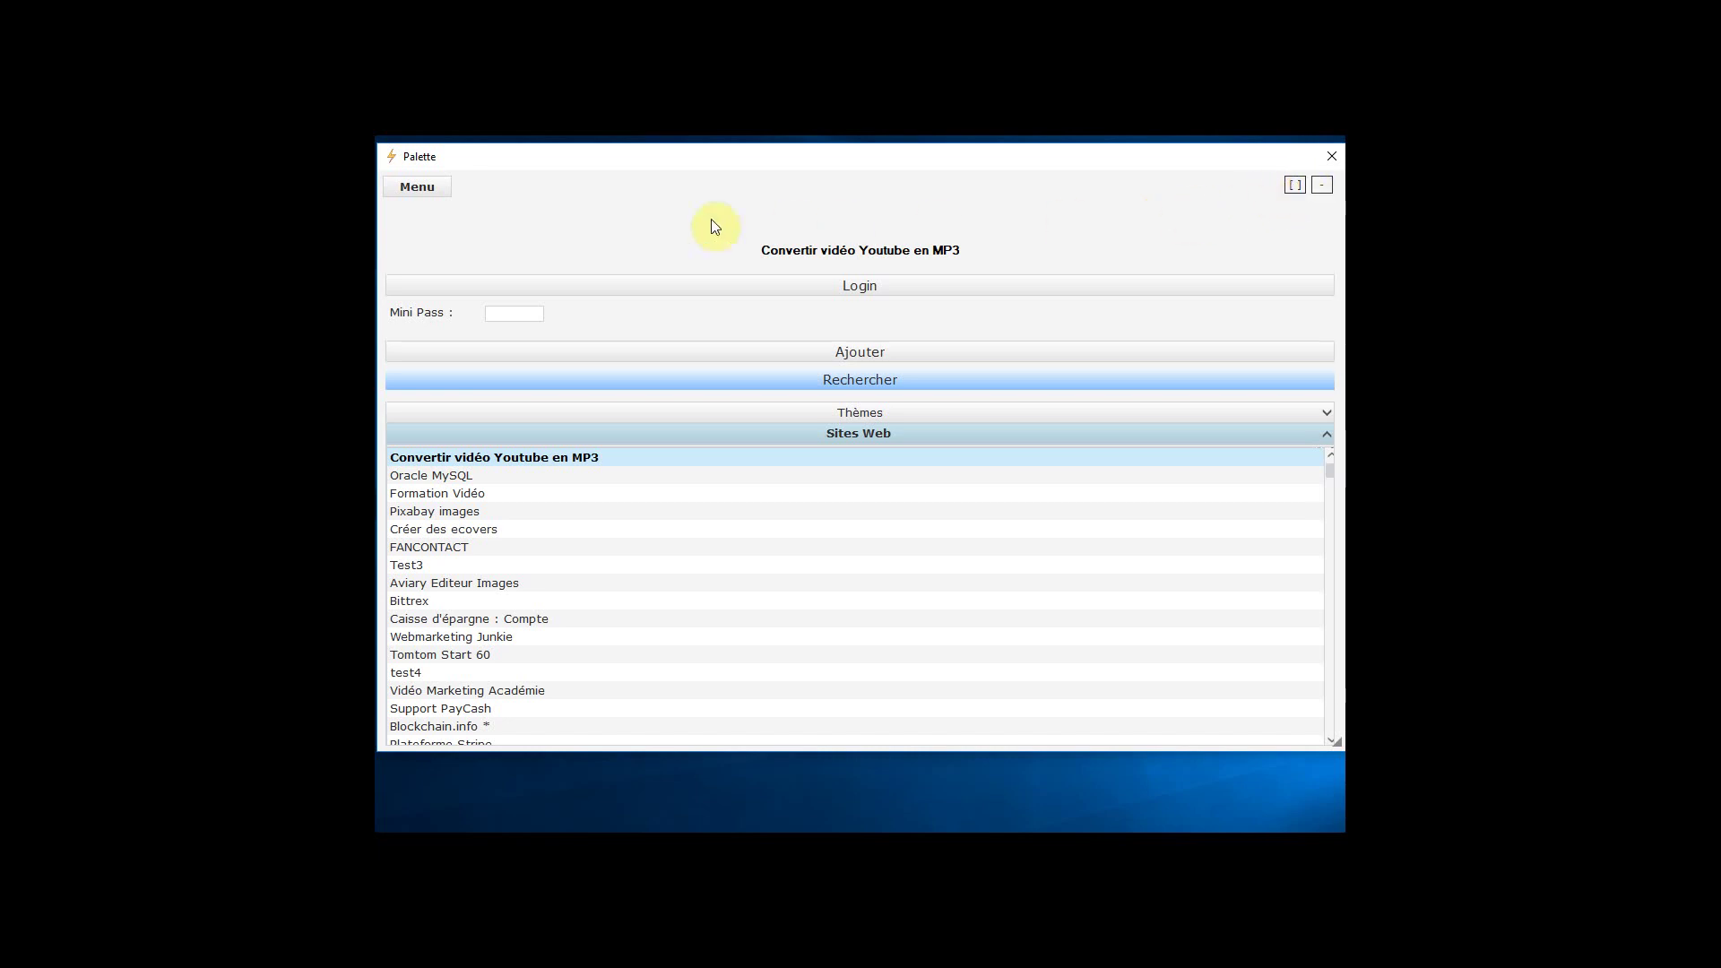
click(1297, 185)
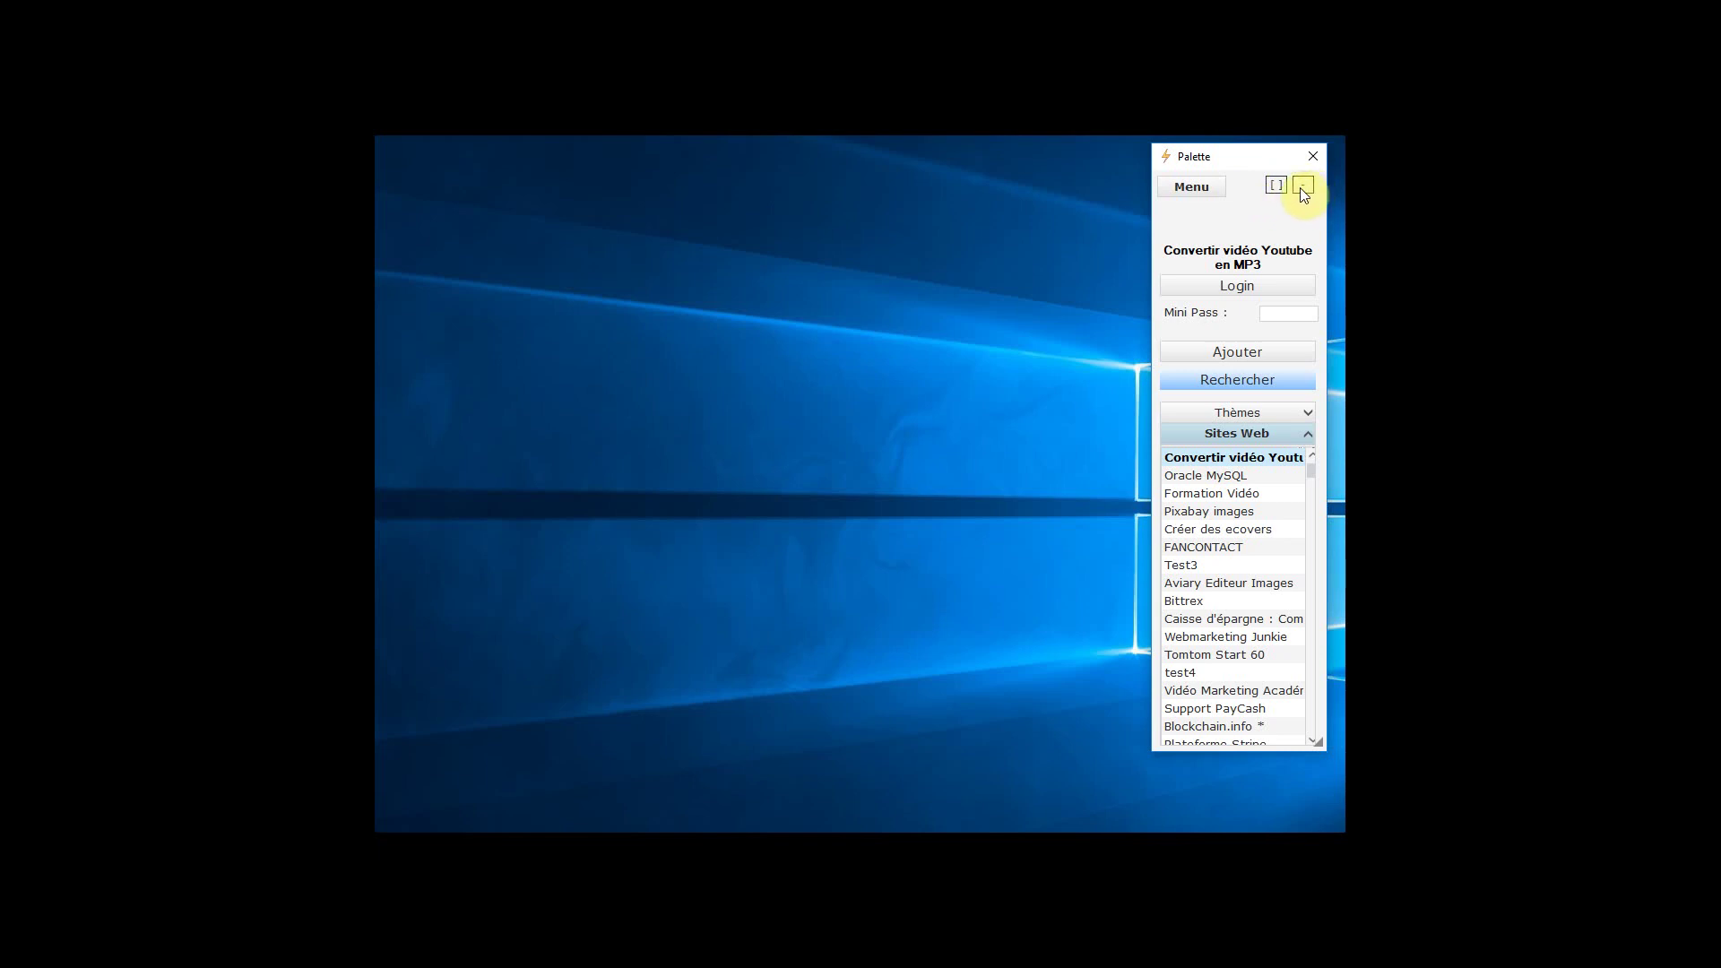
click(1304, 186)
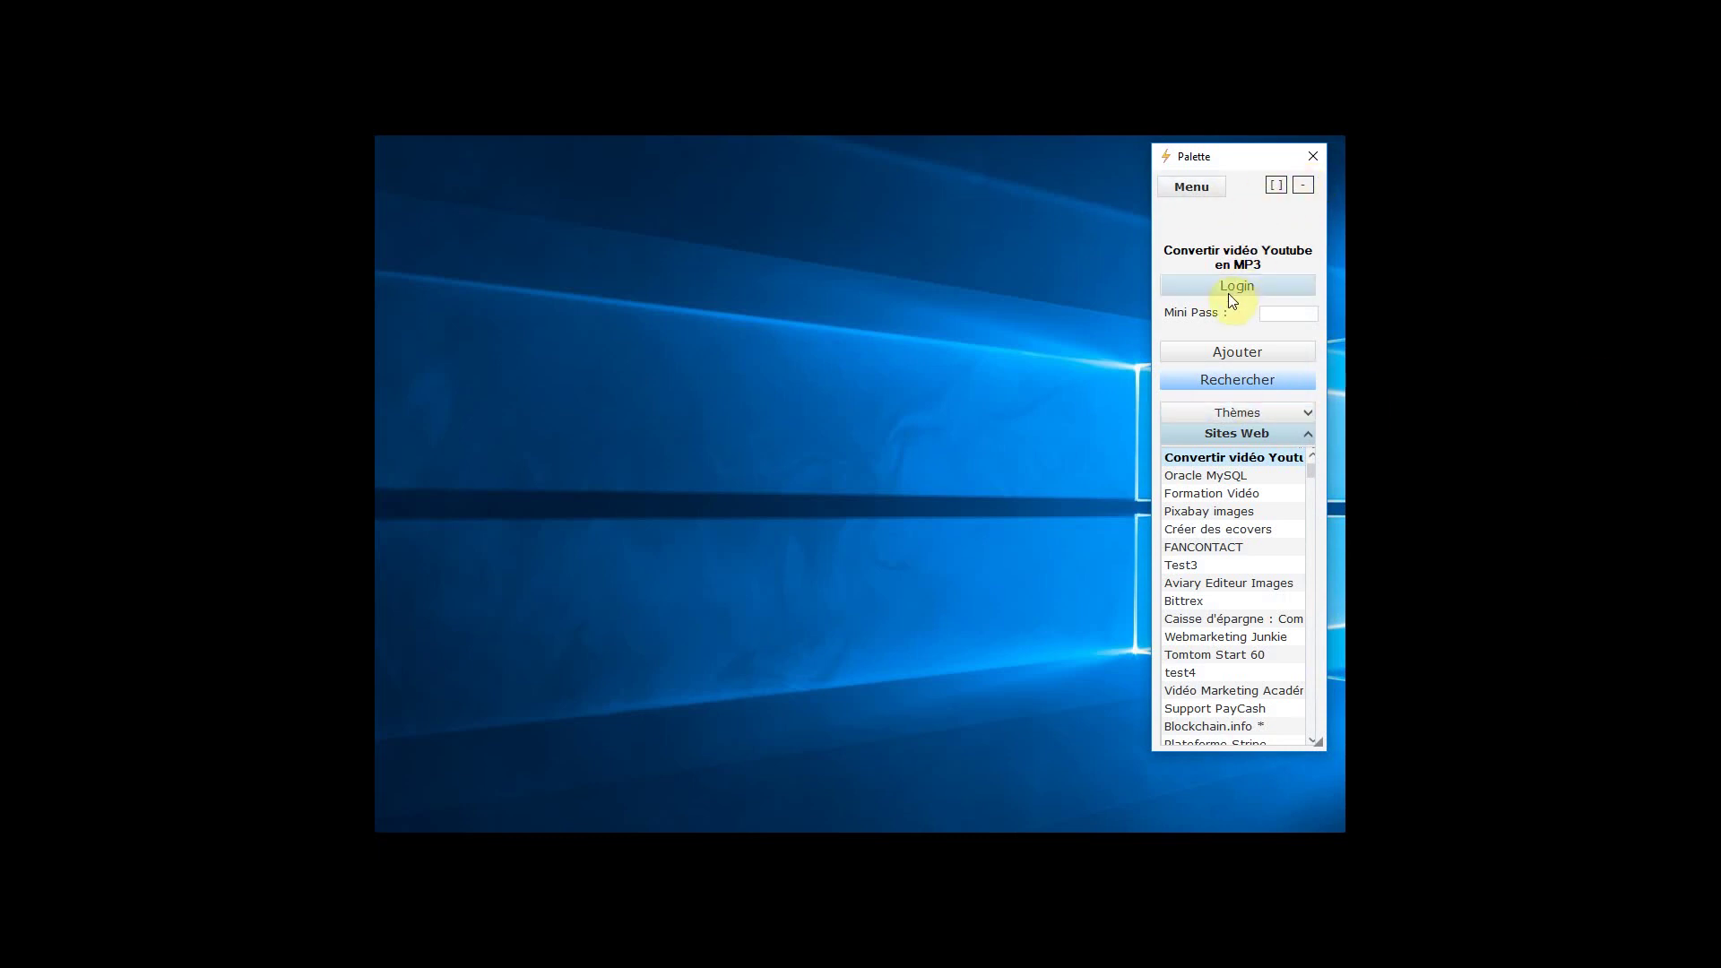
click(1288, 314)
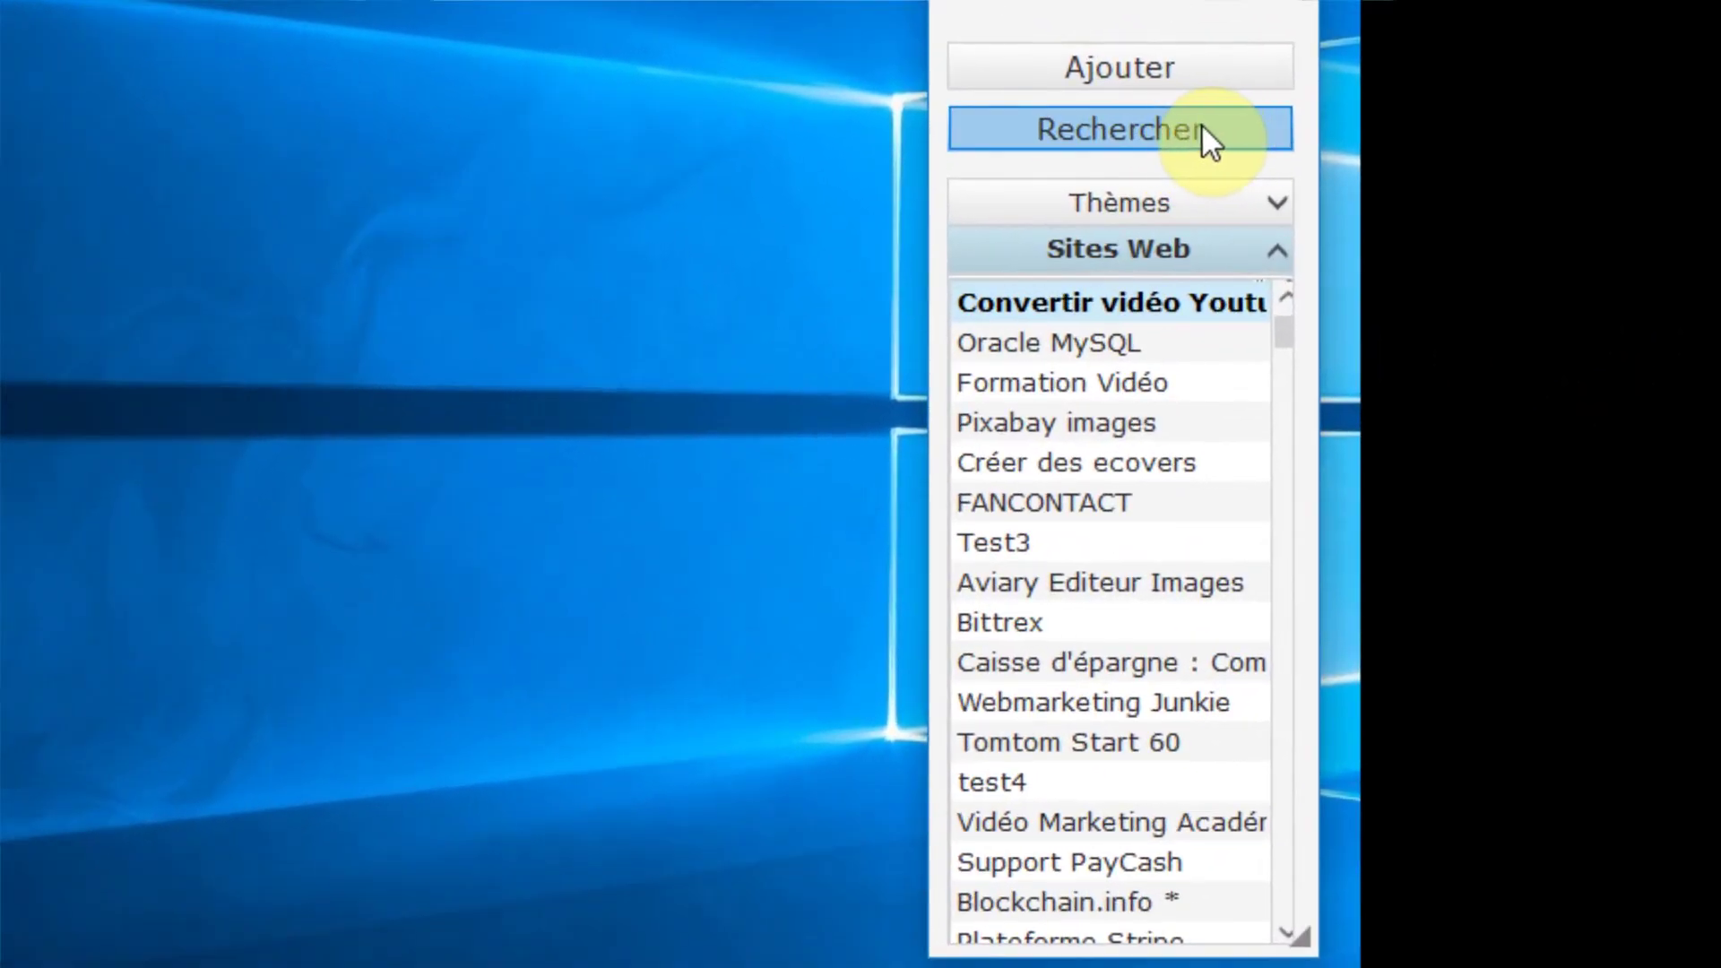
Search the Sites Web list for 'formation' to show entries like Formation Vidéo and Formation Facebook
click(1203, 126)
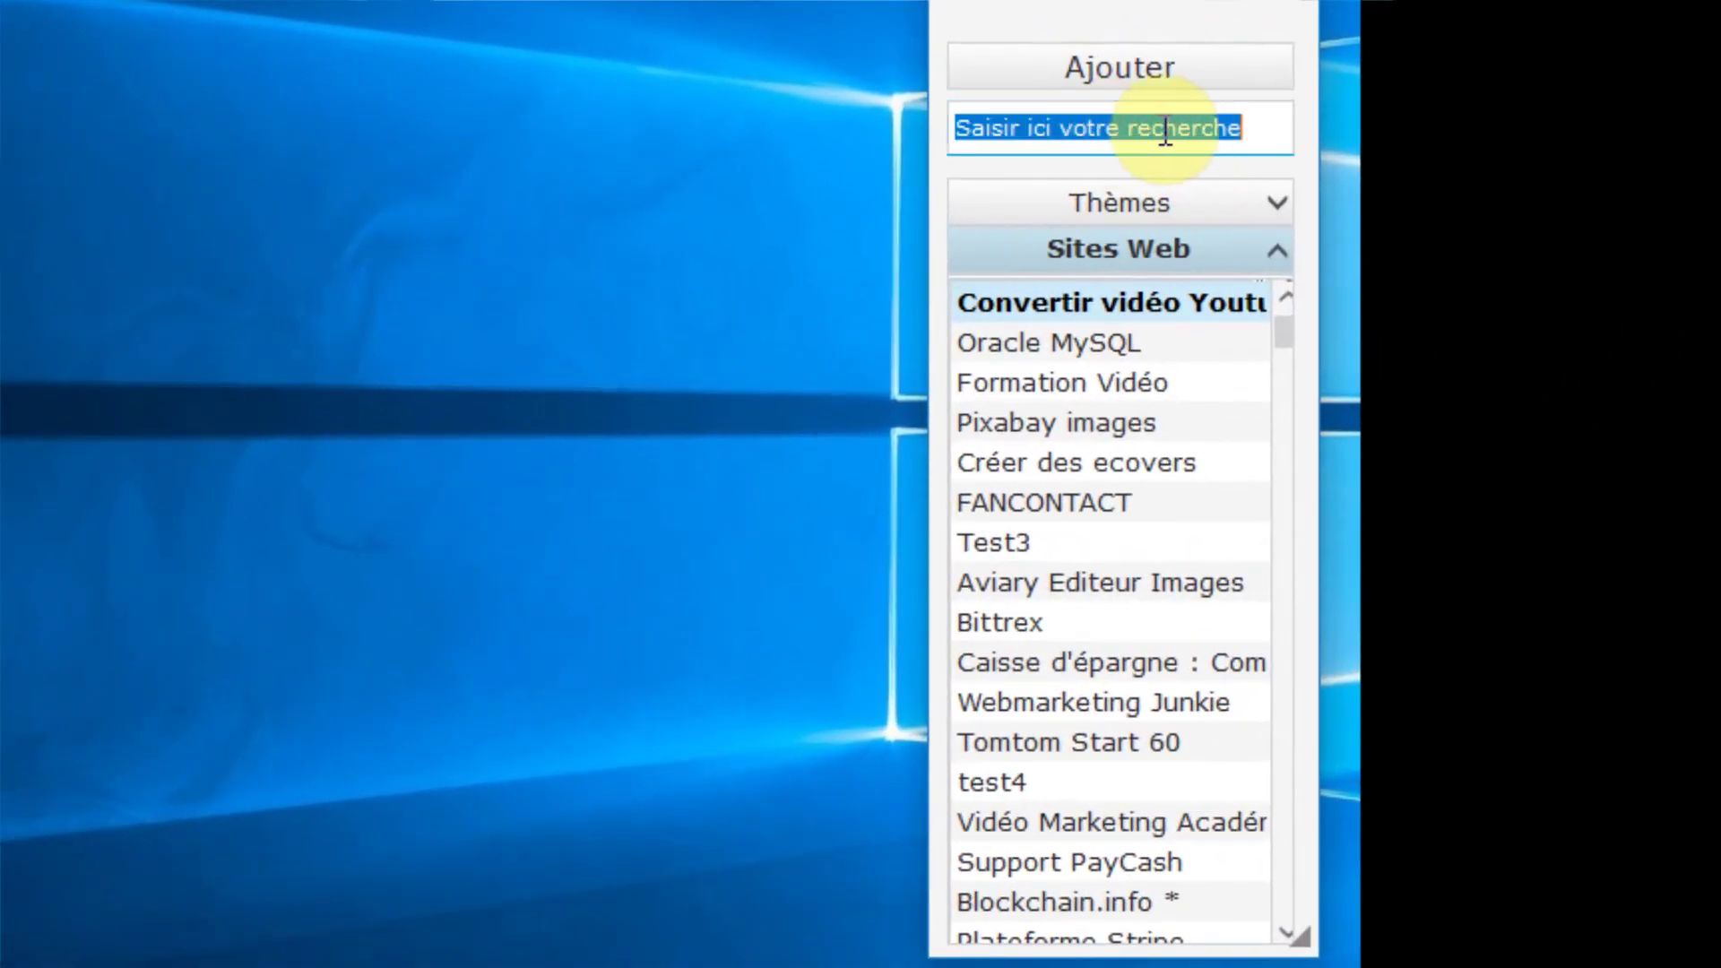
key(BackSpace)
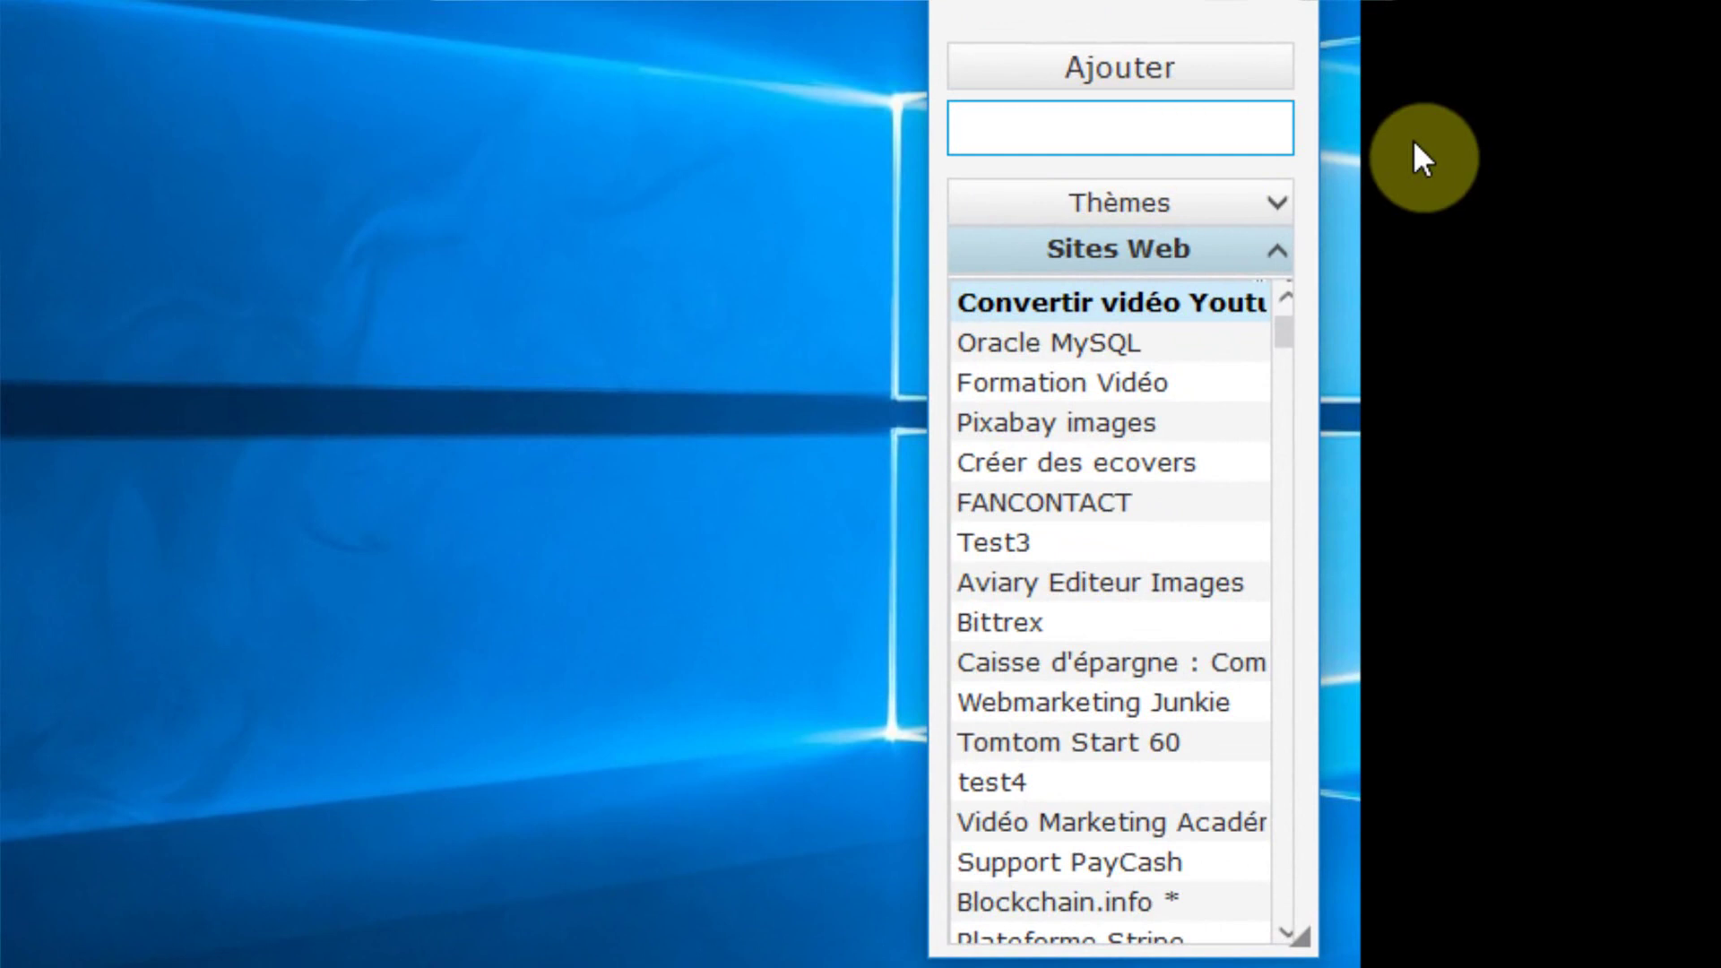
text(formation)
key(Return)
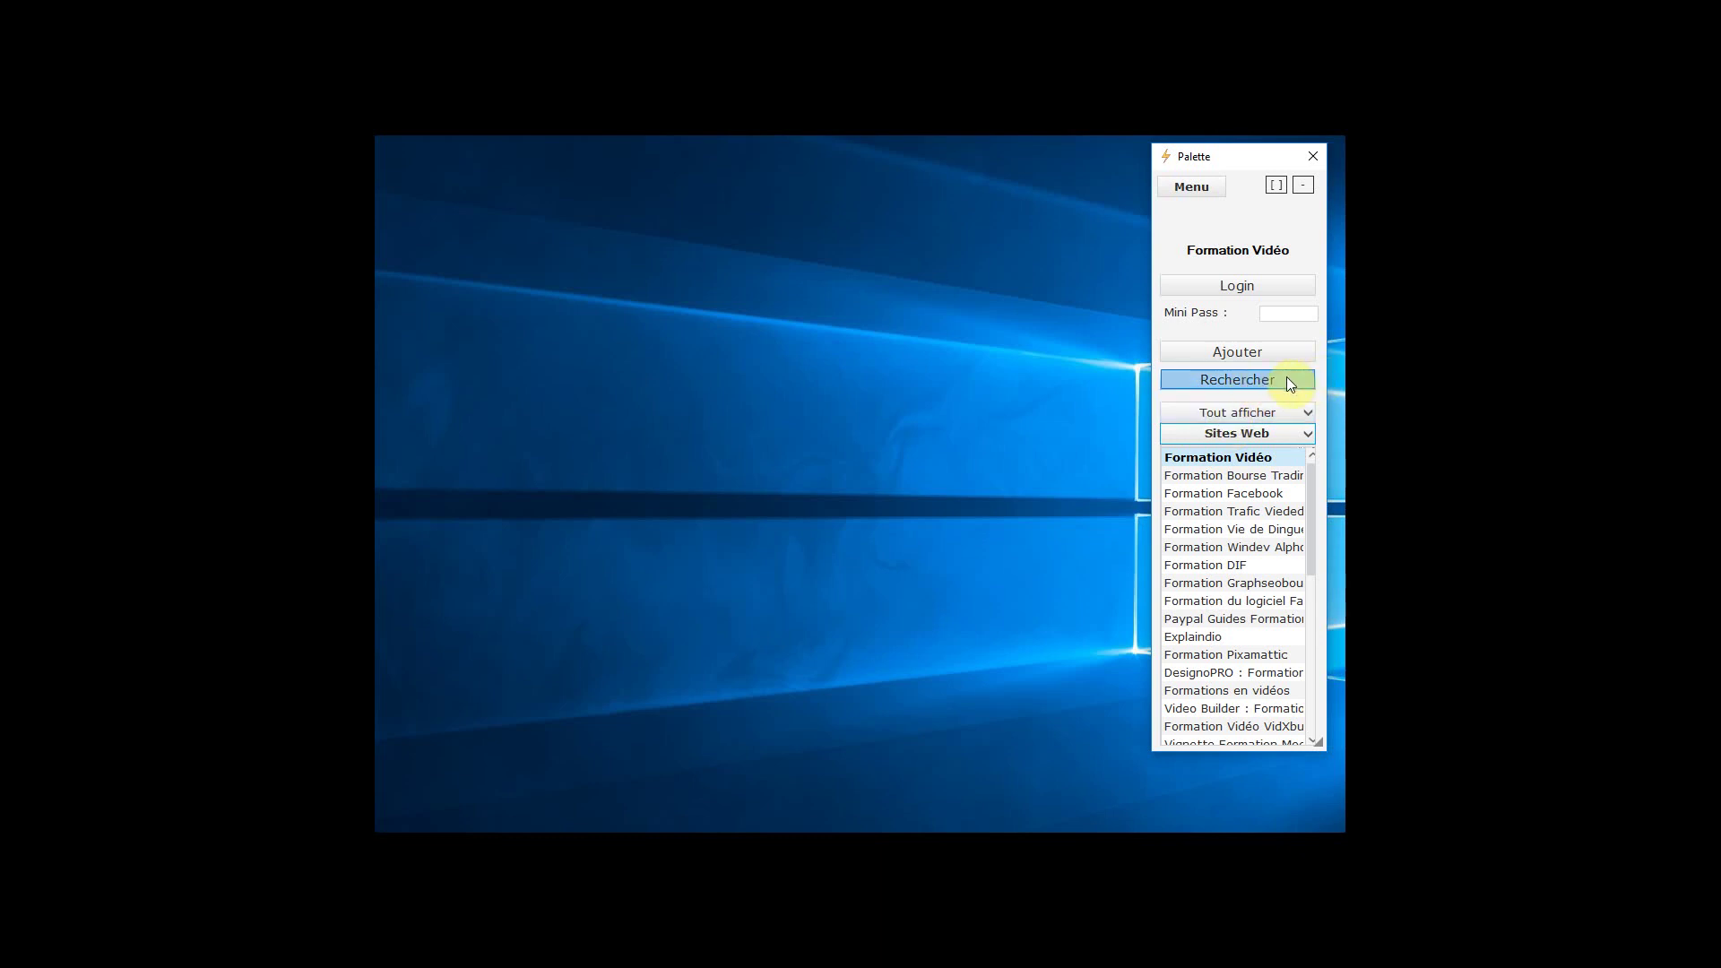
click(1235, 378)
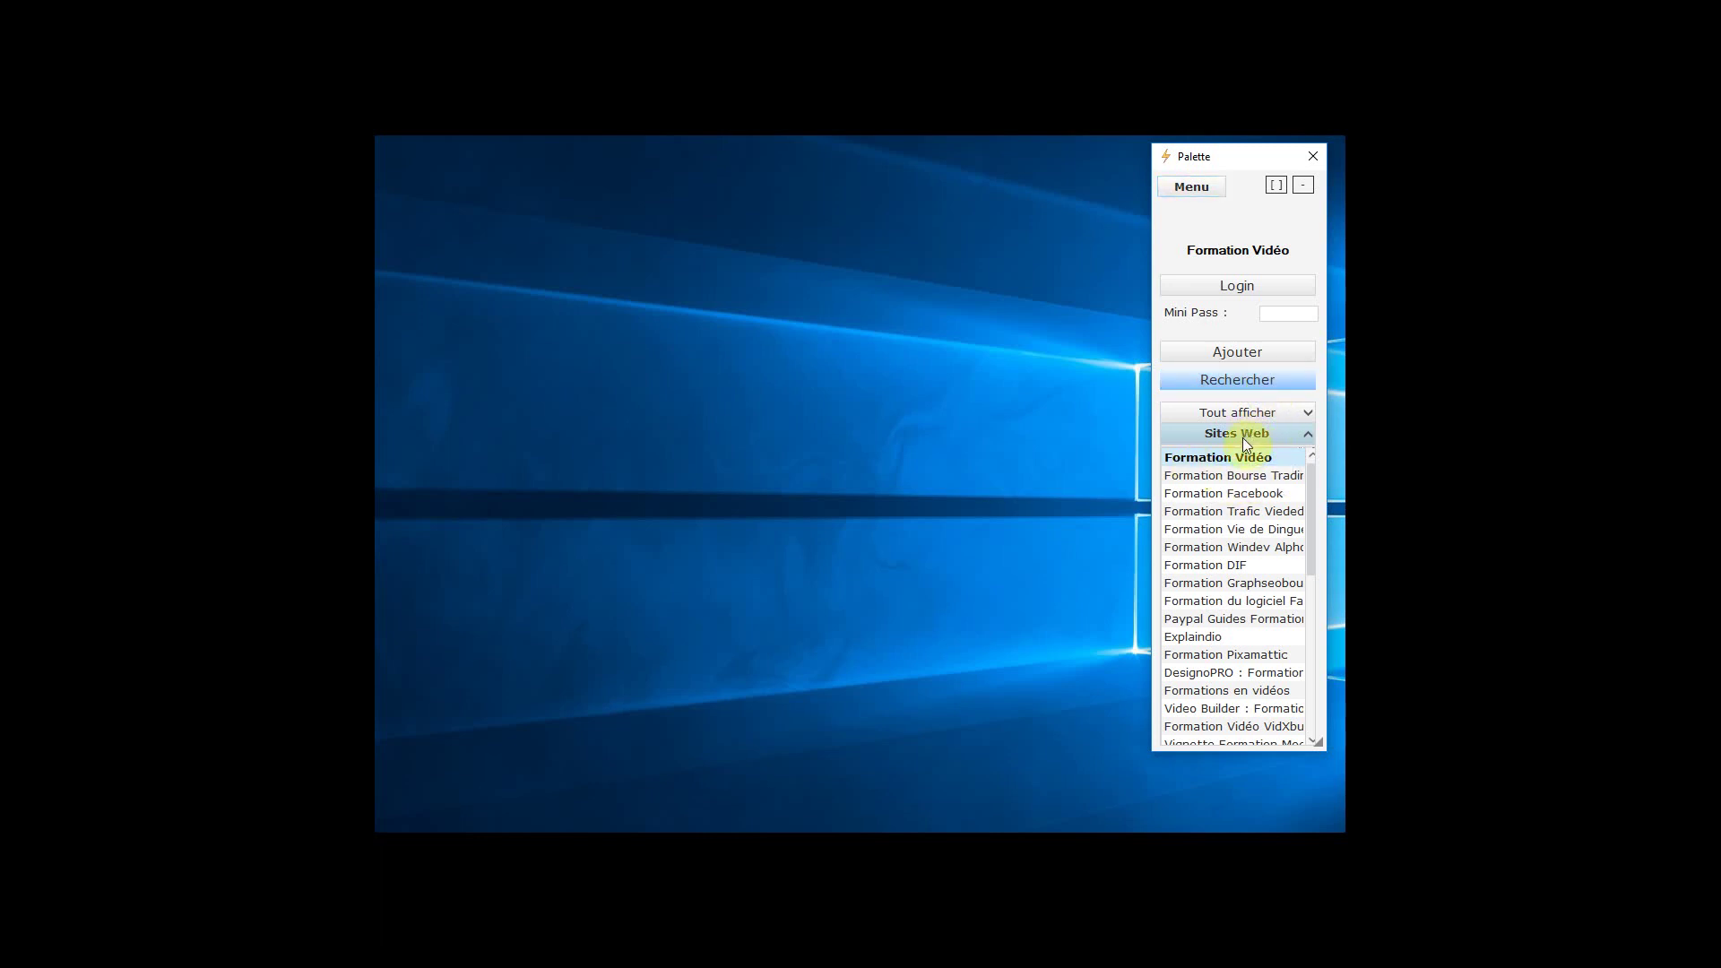
Search the sites for 'amazon' and select the Compte Amazone entry
click(1243, 381)
text(amazon)
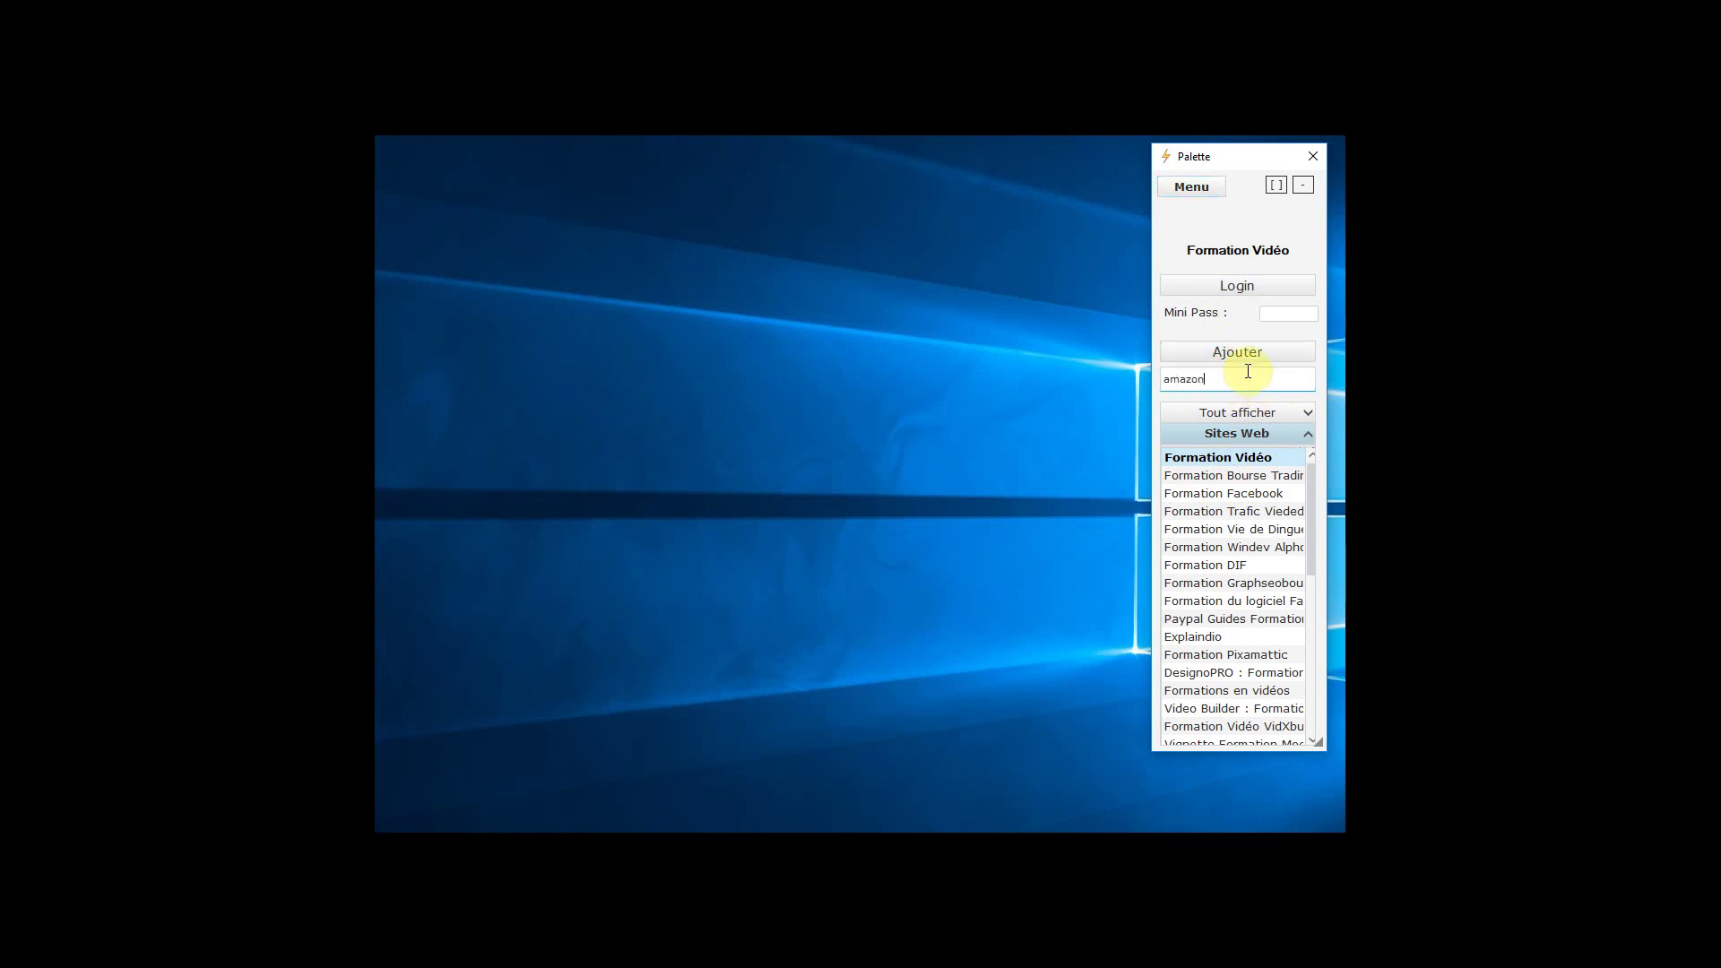
key(Return)
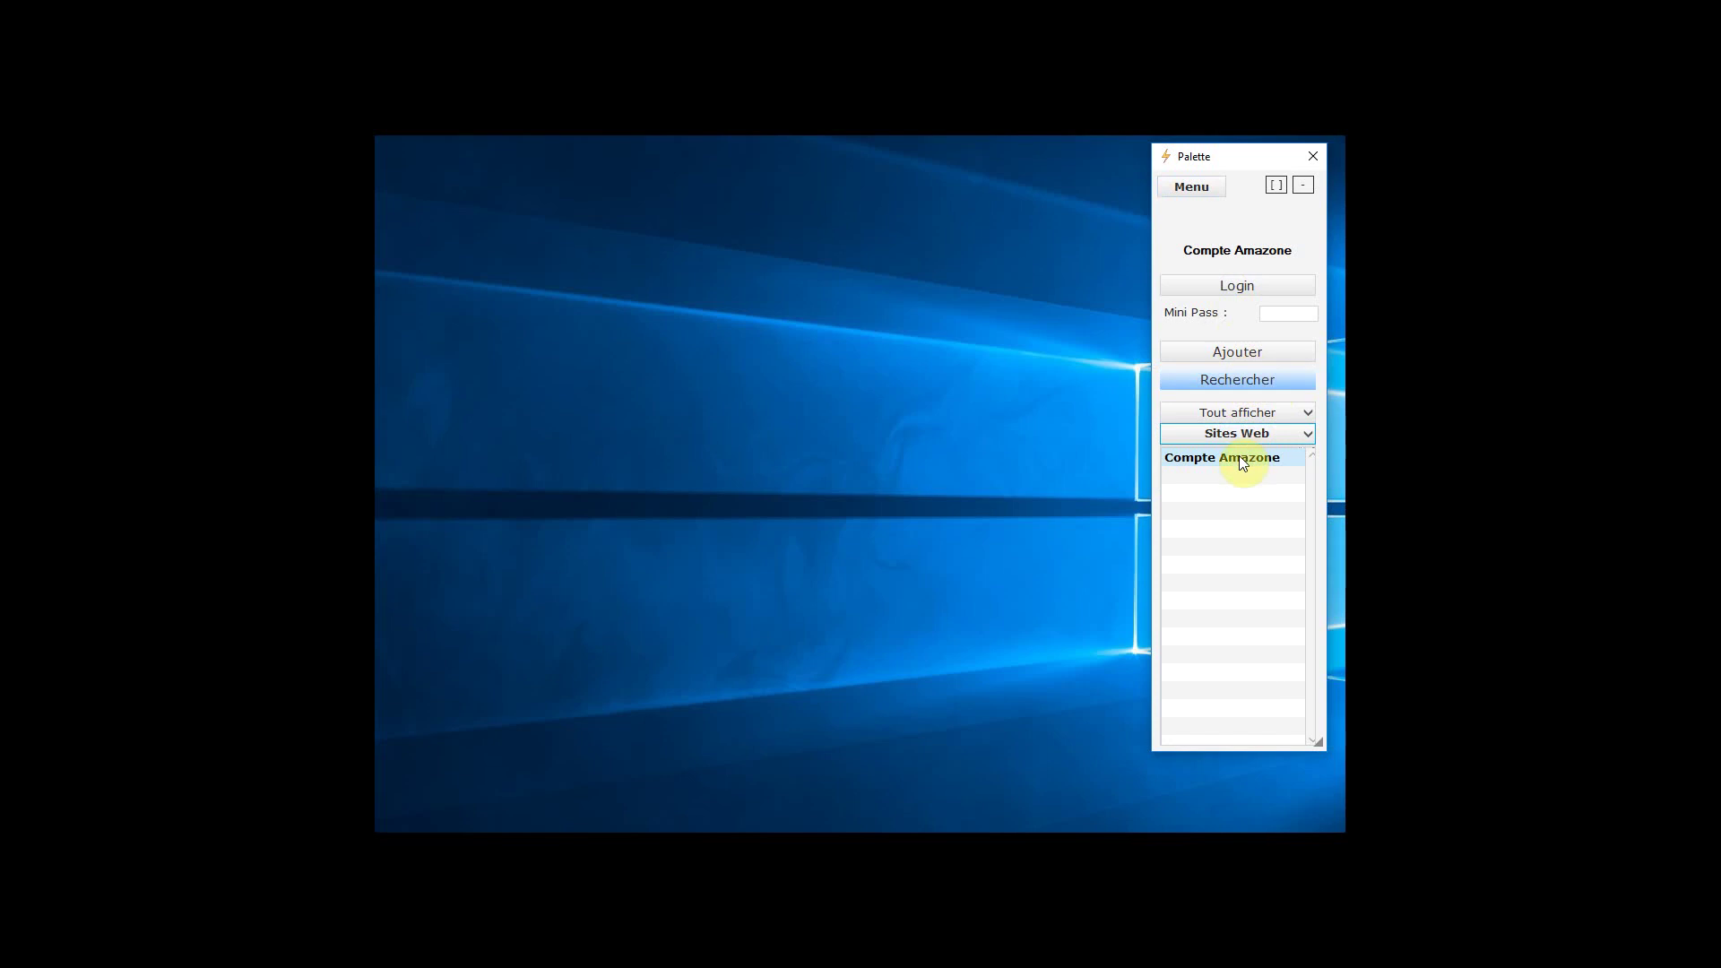
click(1241, 458)
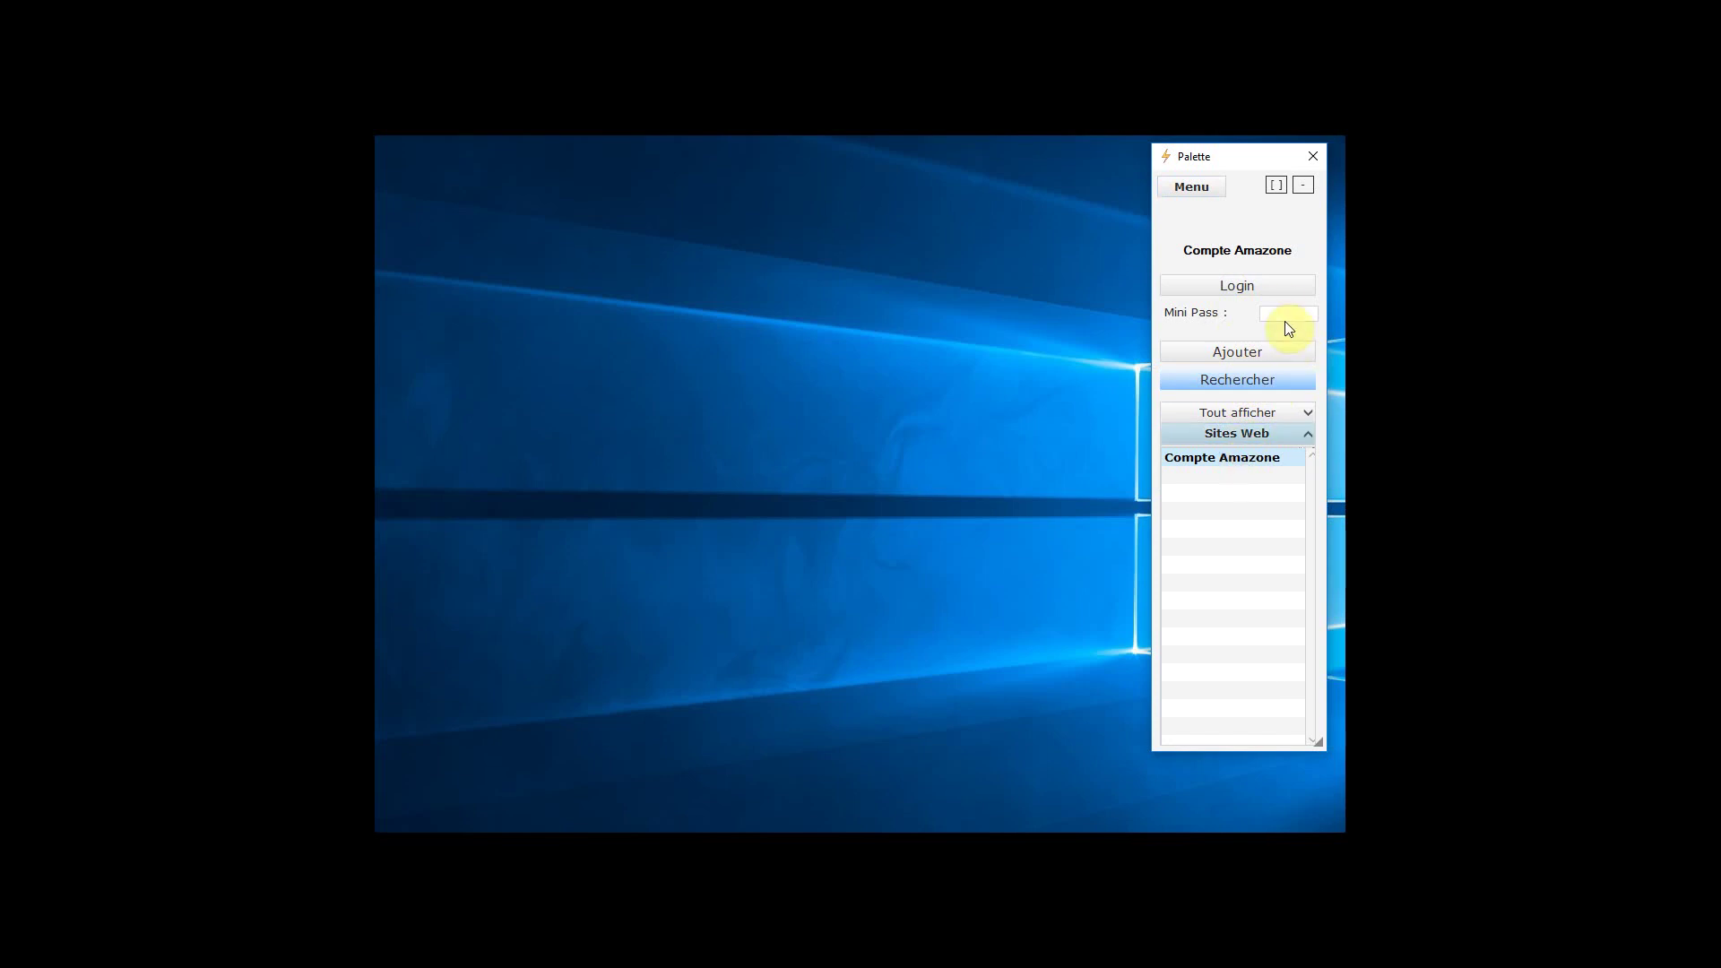
Unlock Compte Amazone with the mini password and launch its Amazon.fr site
click(1280, 313)
text(1234)
key(Return)
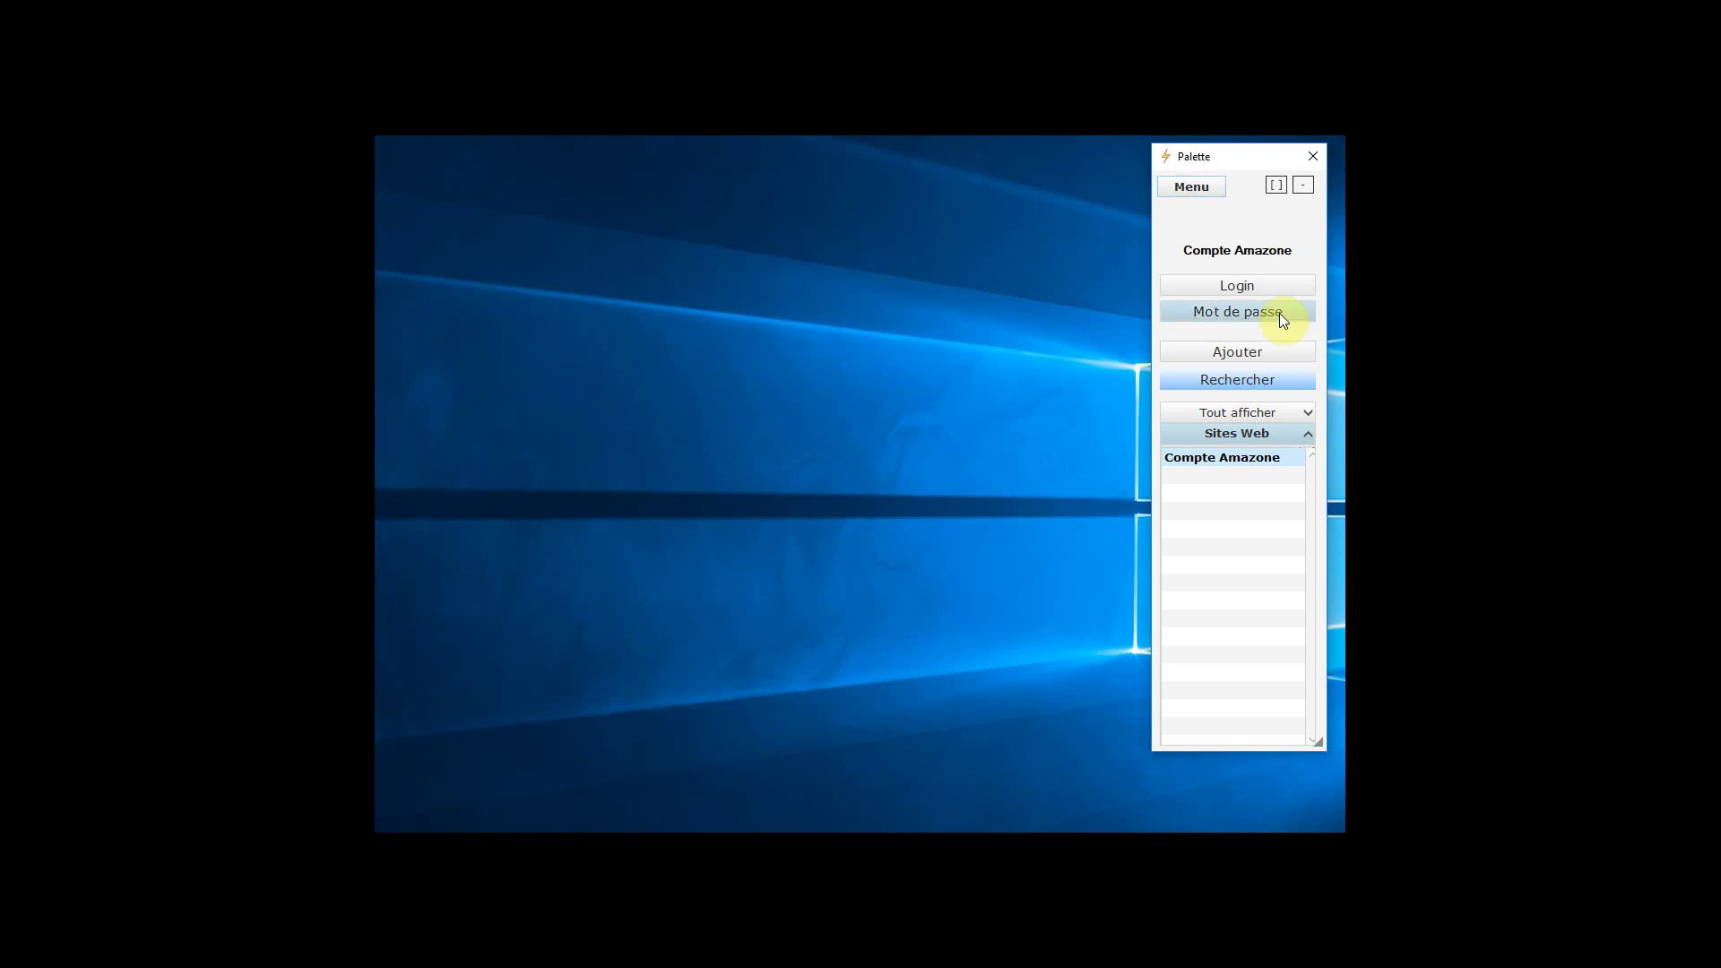
click(1279, 314)
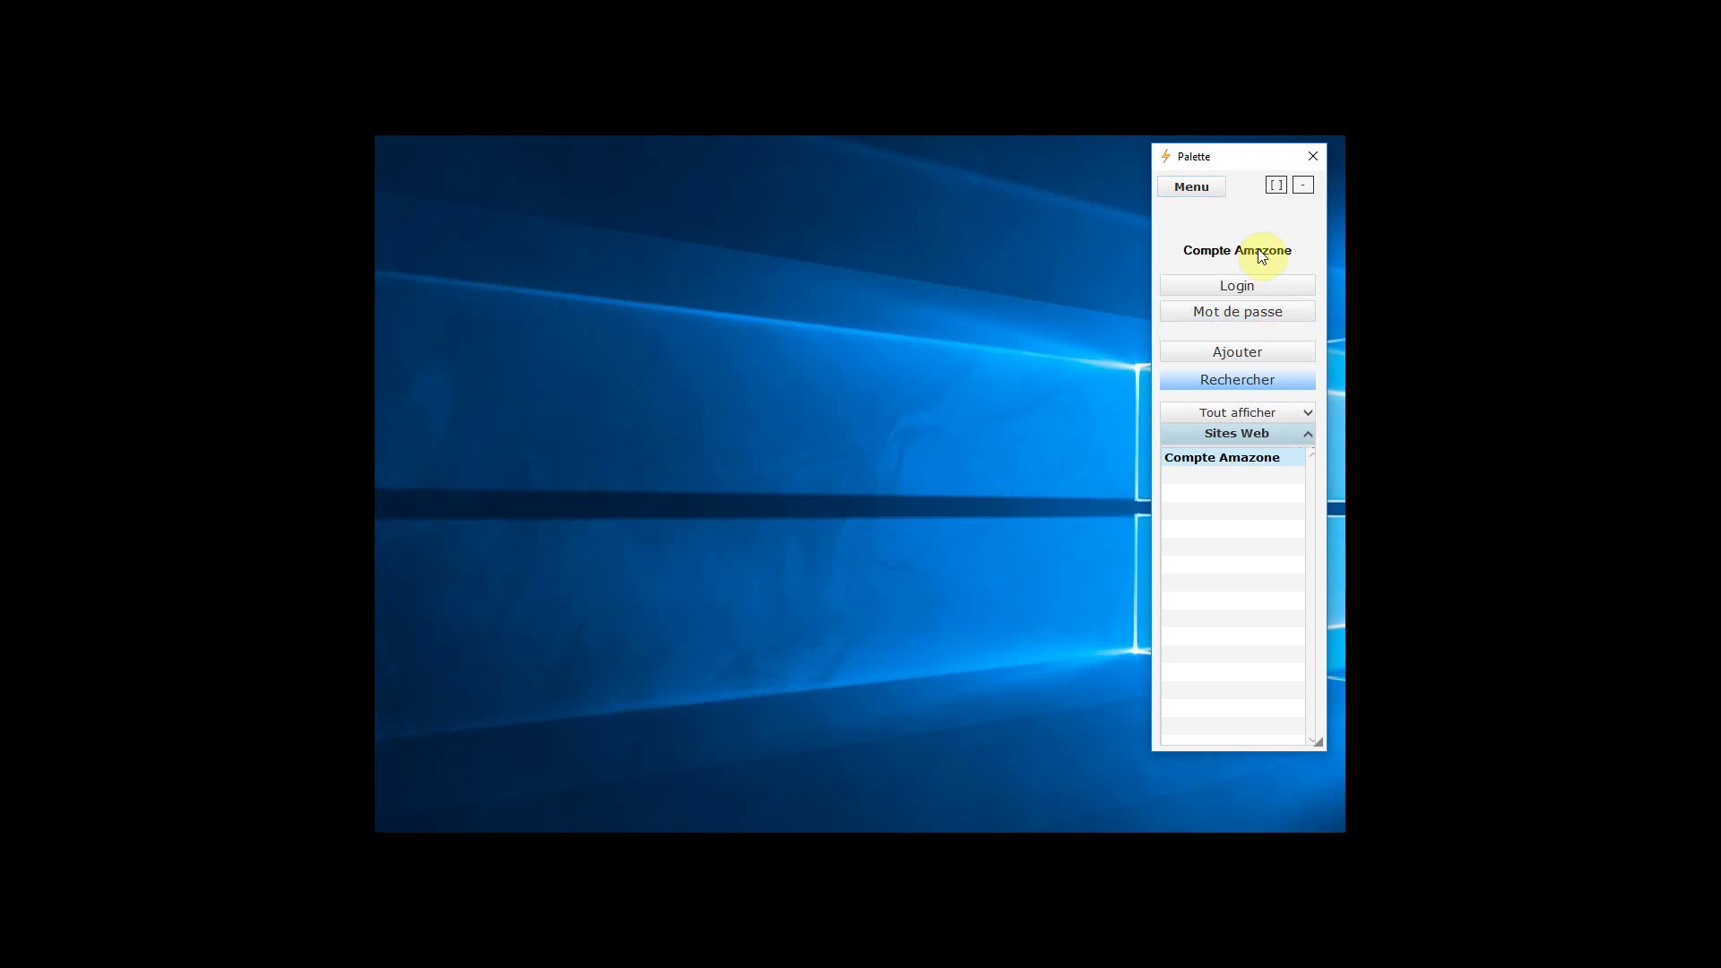
click(1261, 254)
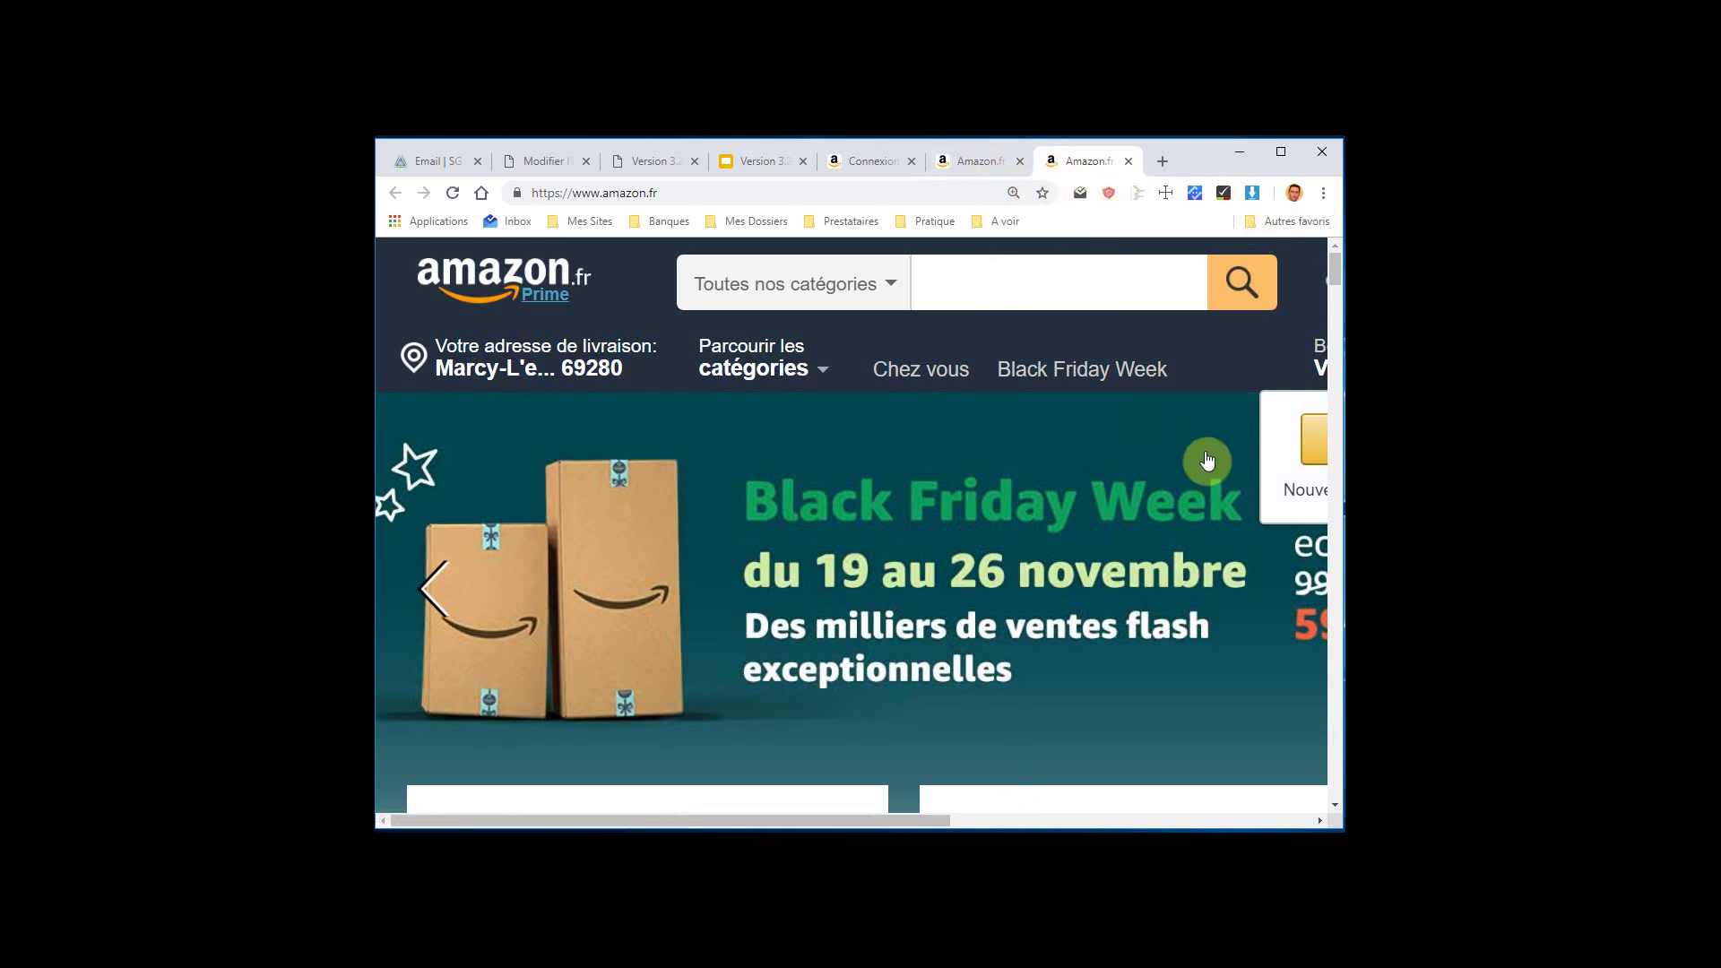
Open Amazon's Identifiez-vous sign-in page and bring up the Palette beside it
drag(907, 821, 1084, 827)
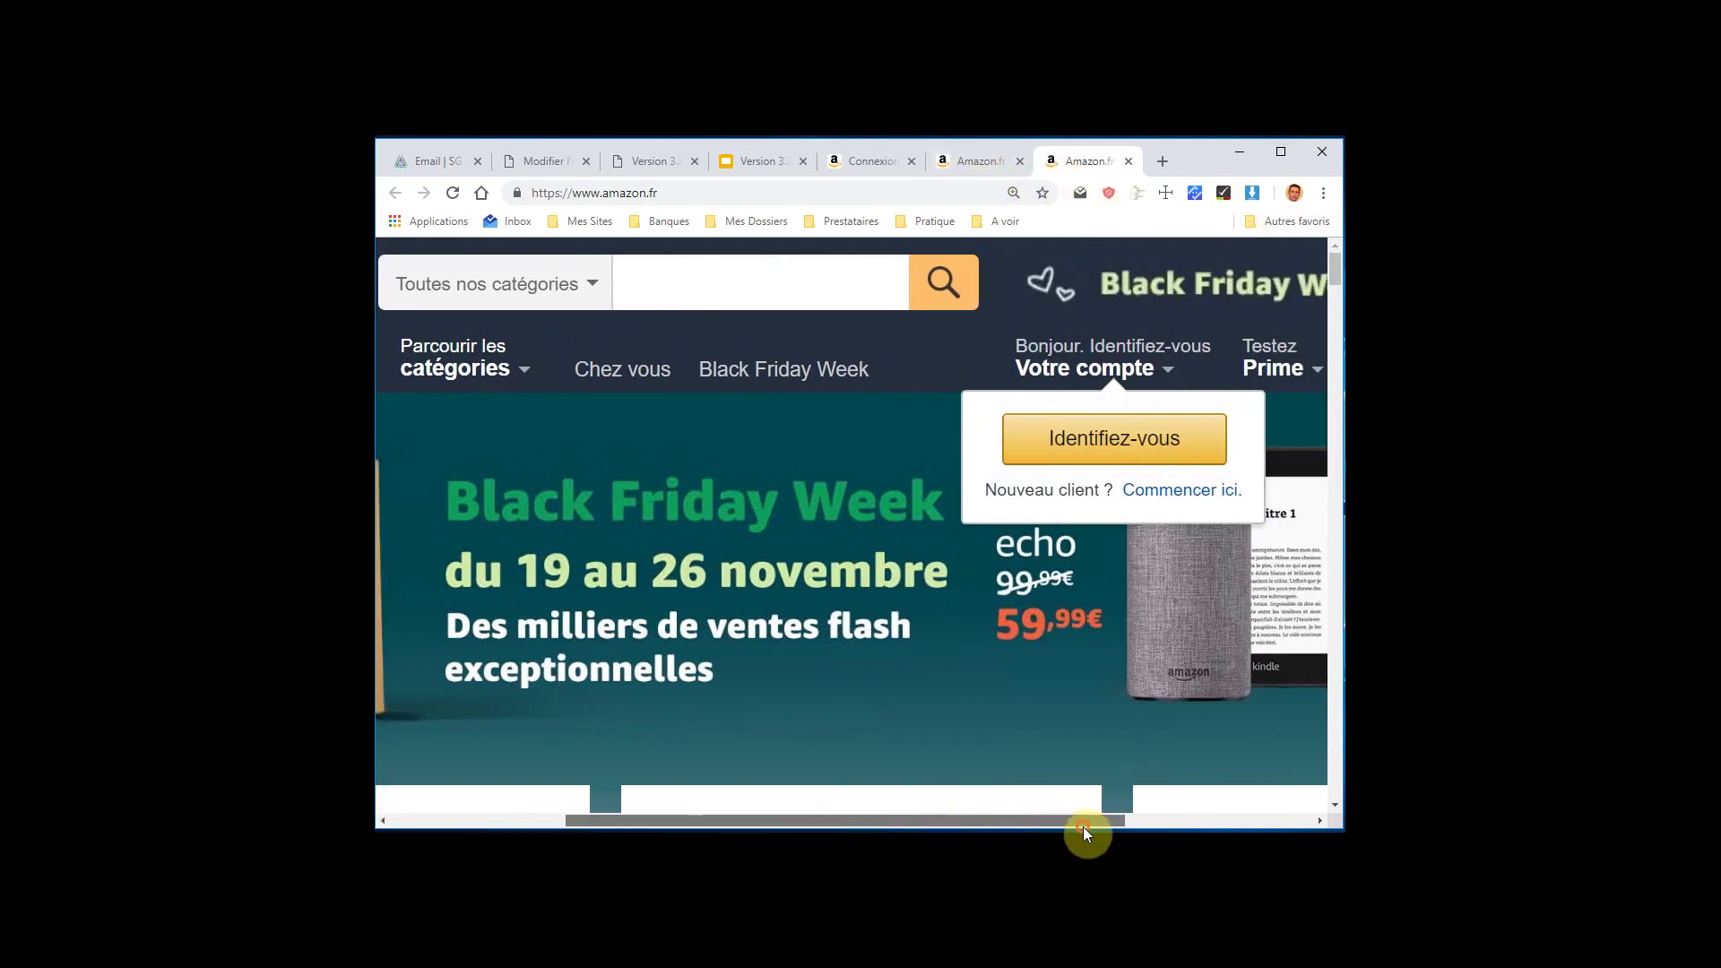
click(1133, 429)
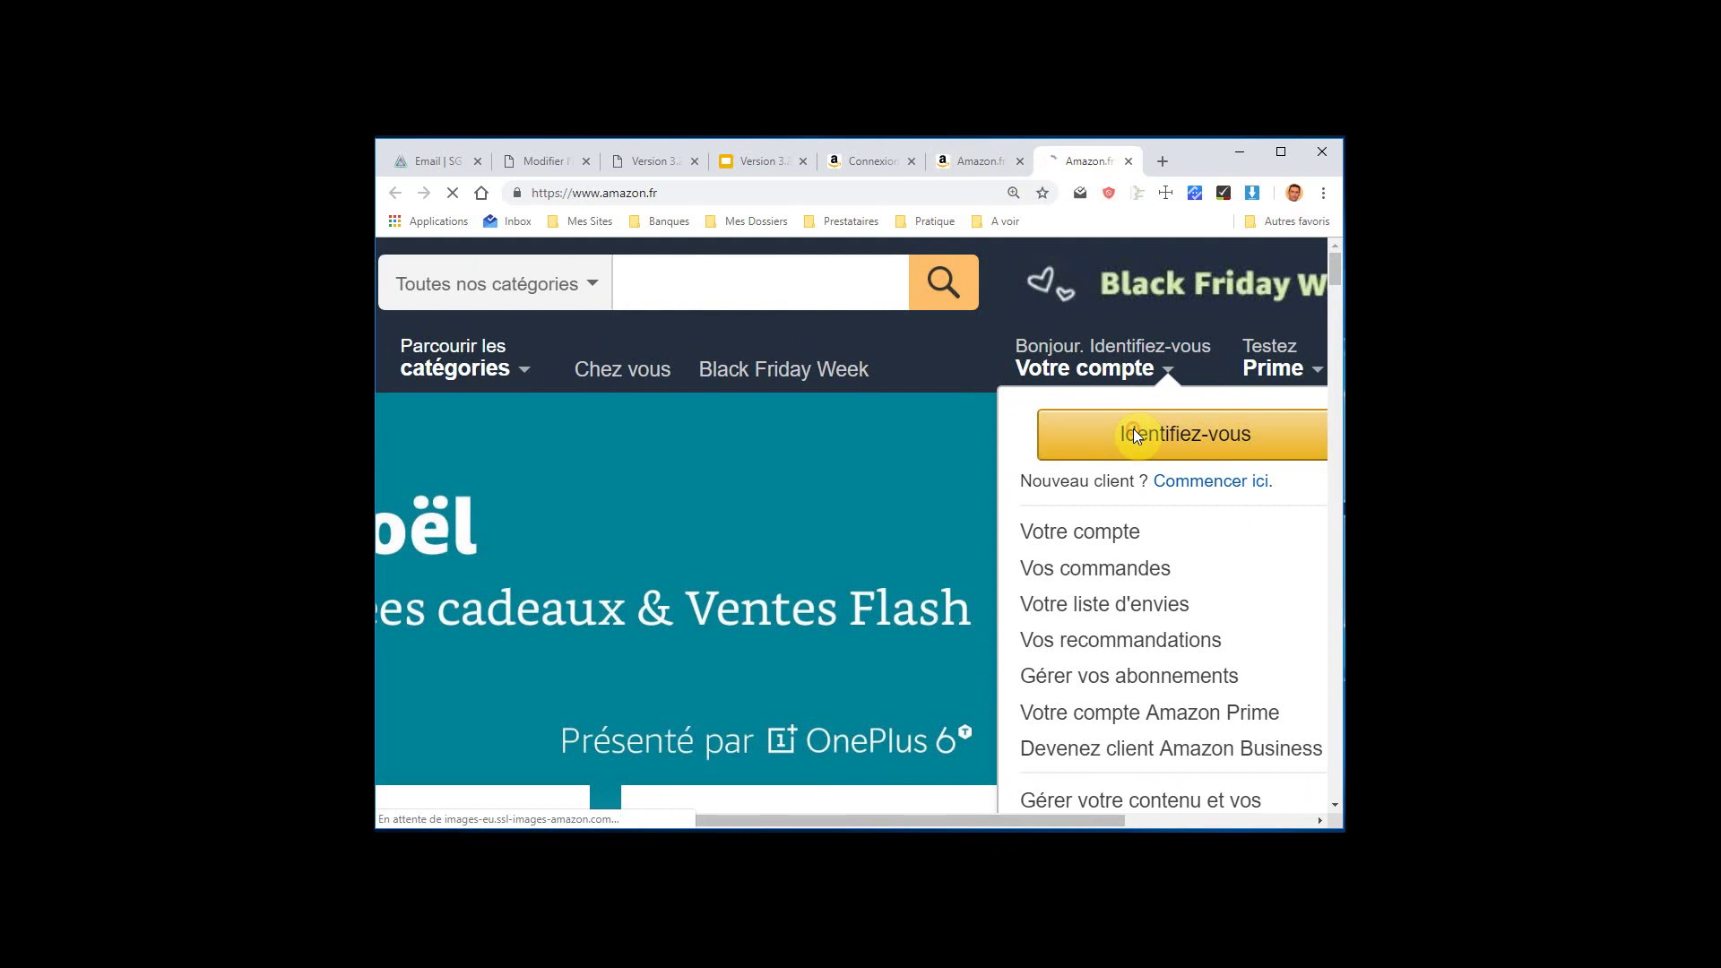
click(1137, 192)
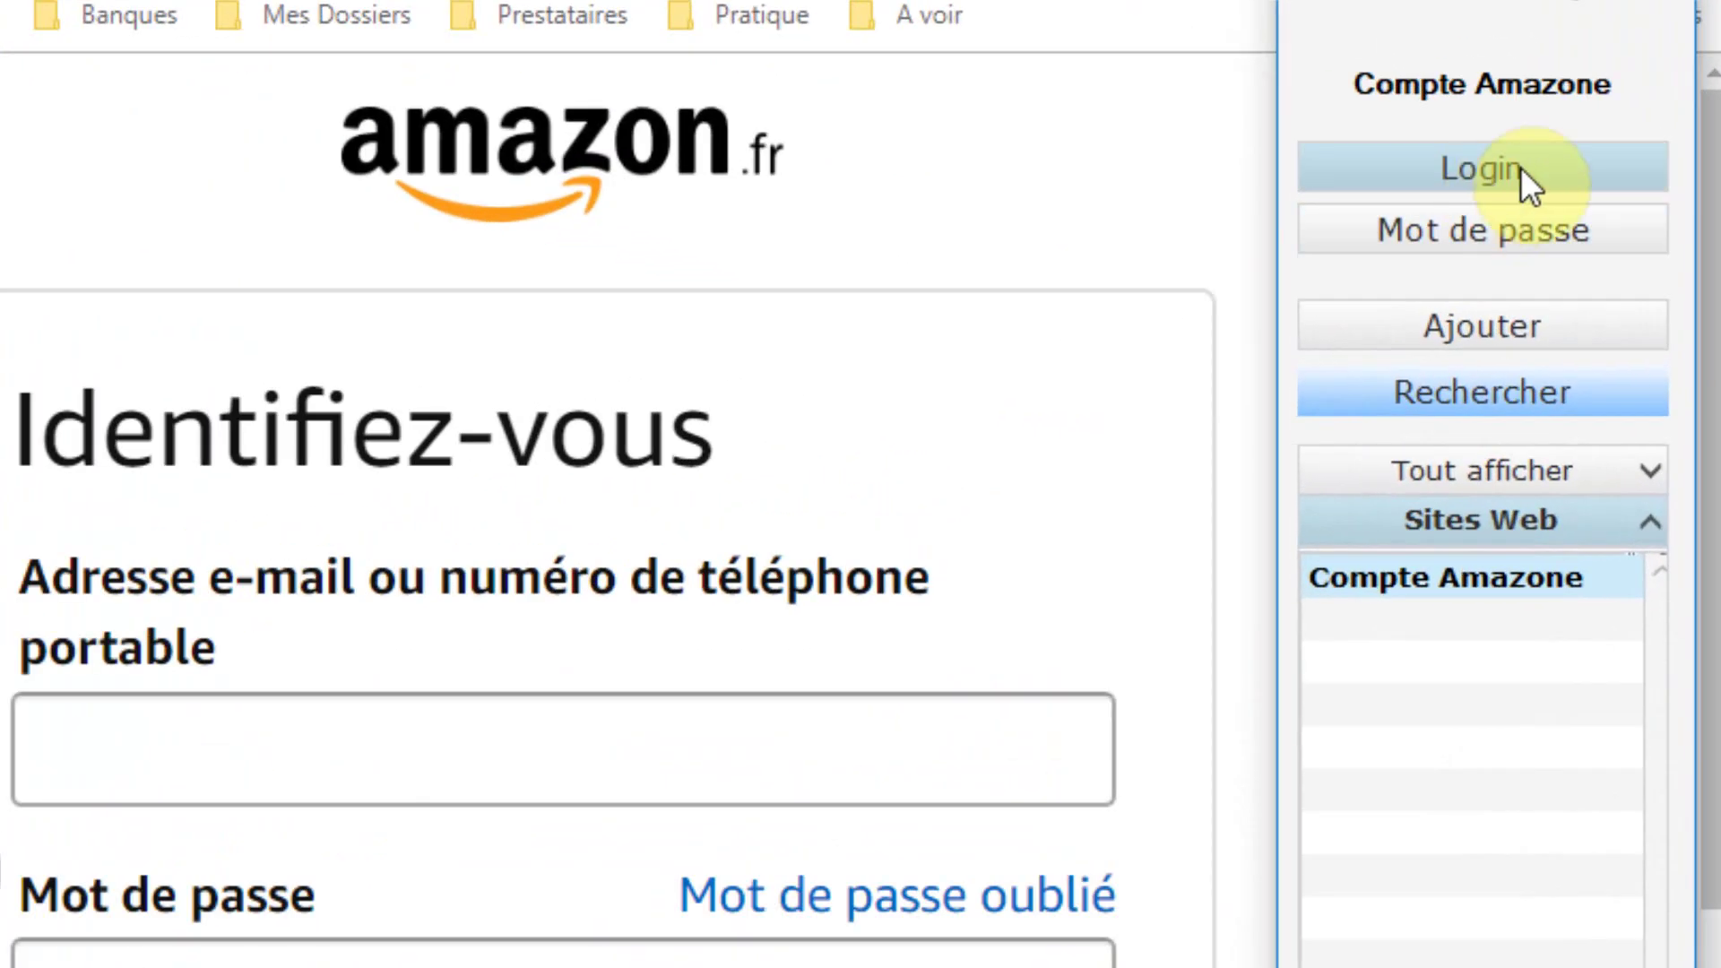
Copy the stored Compte Amazone login e-mail and paste it into Amazon's e-mail field
click(1411, 225)
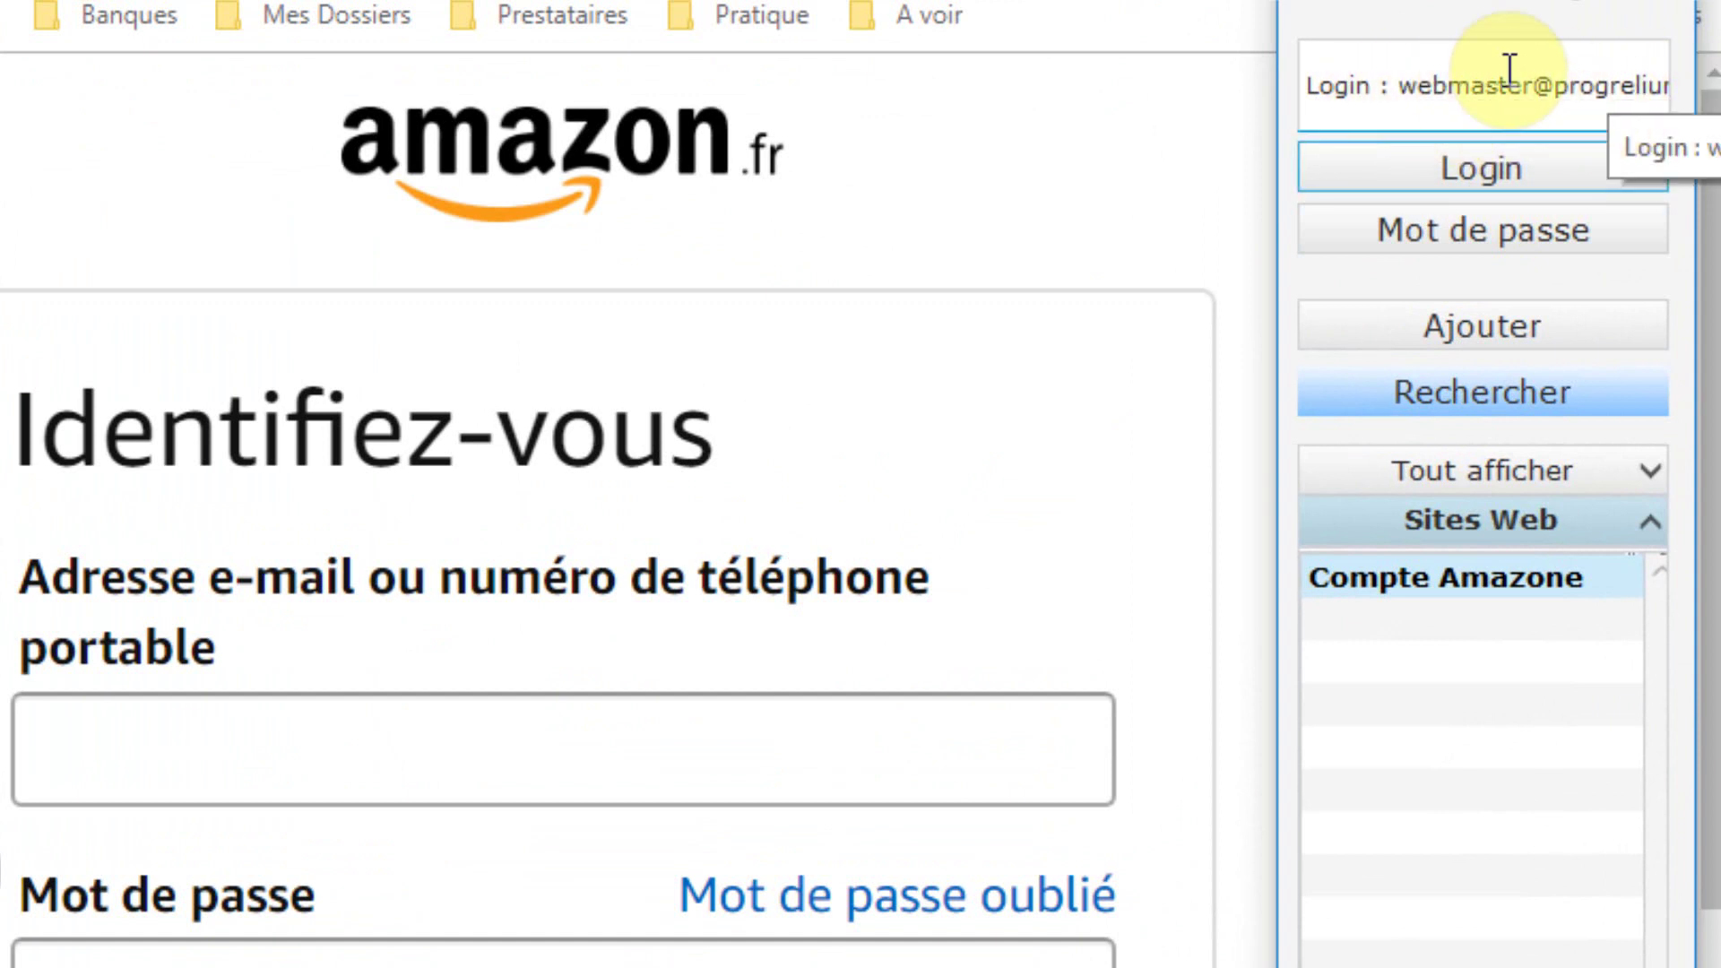
click(1471, 165)
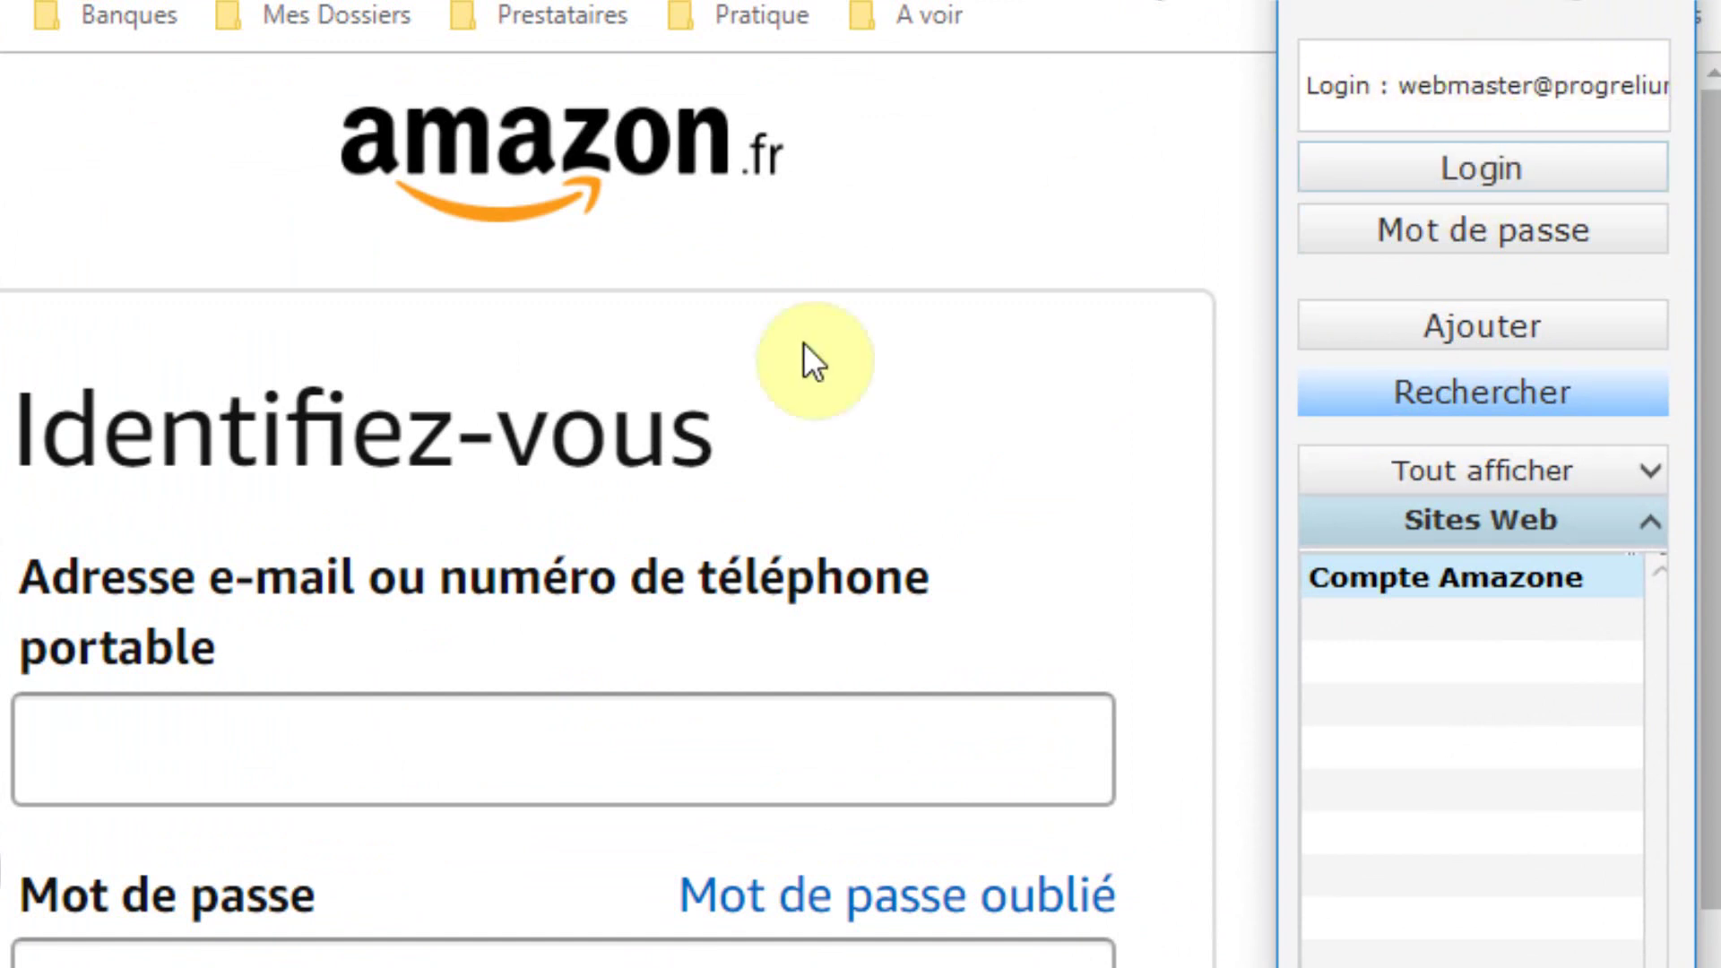
click(261, 737)
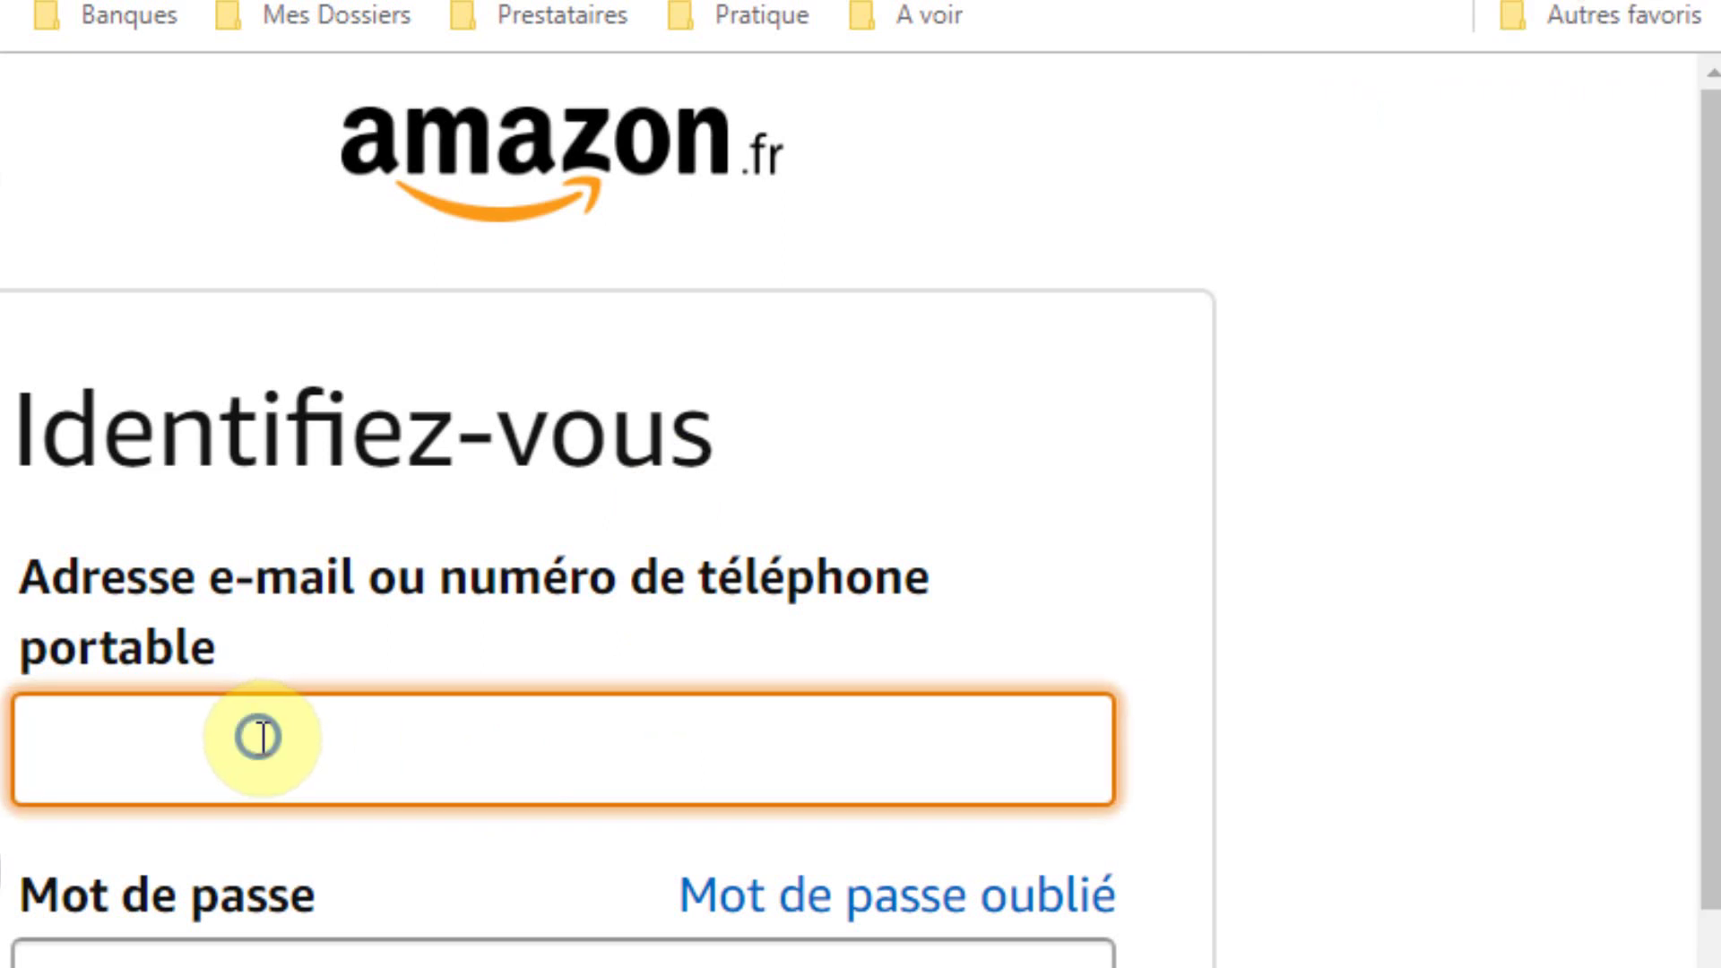
right_click(260, 741)
click(376, 967)
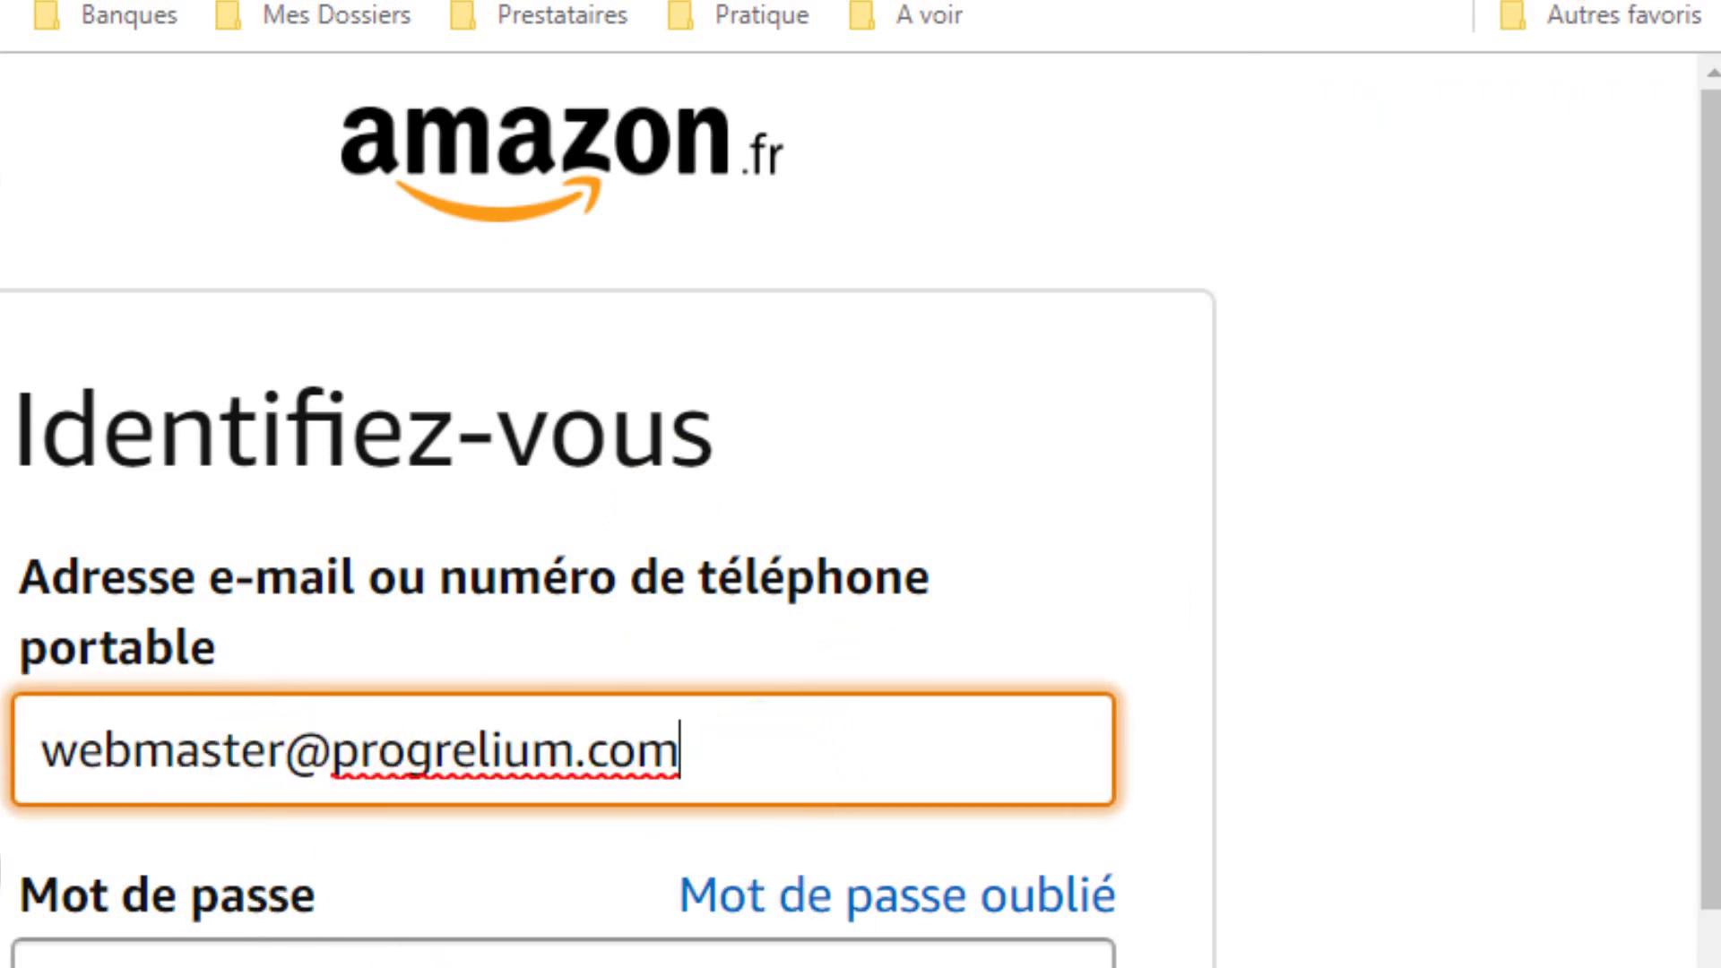
Copy the Compte Amazone password from the Palette
mouse_move(1451, 340)
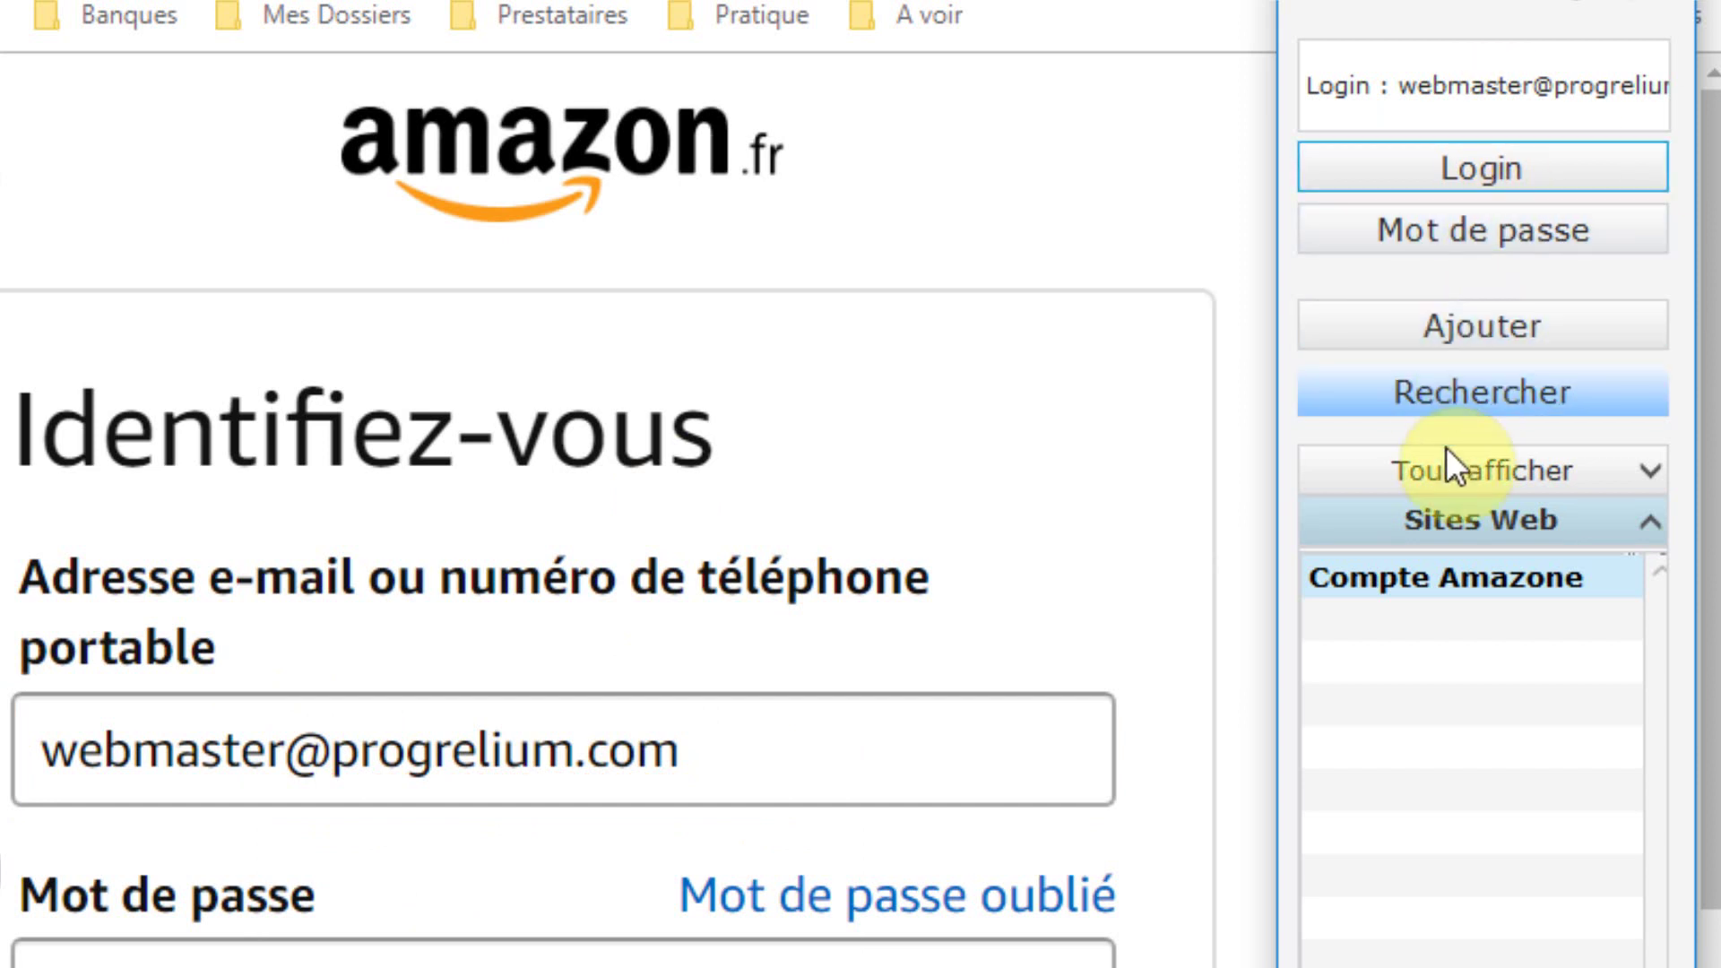
click(1488, 235)
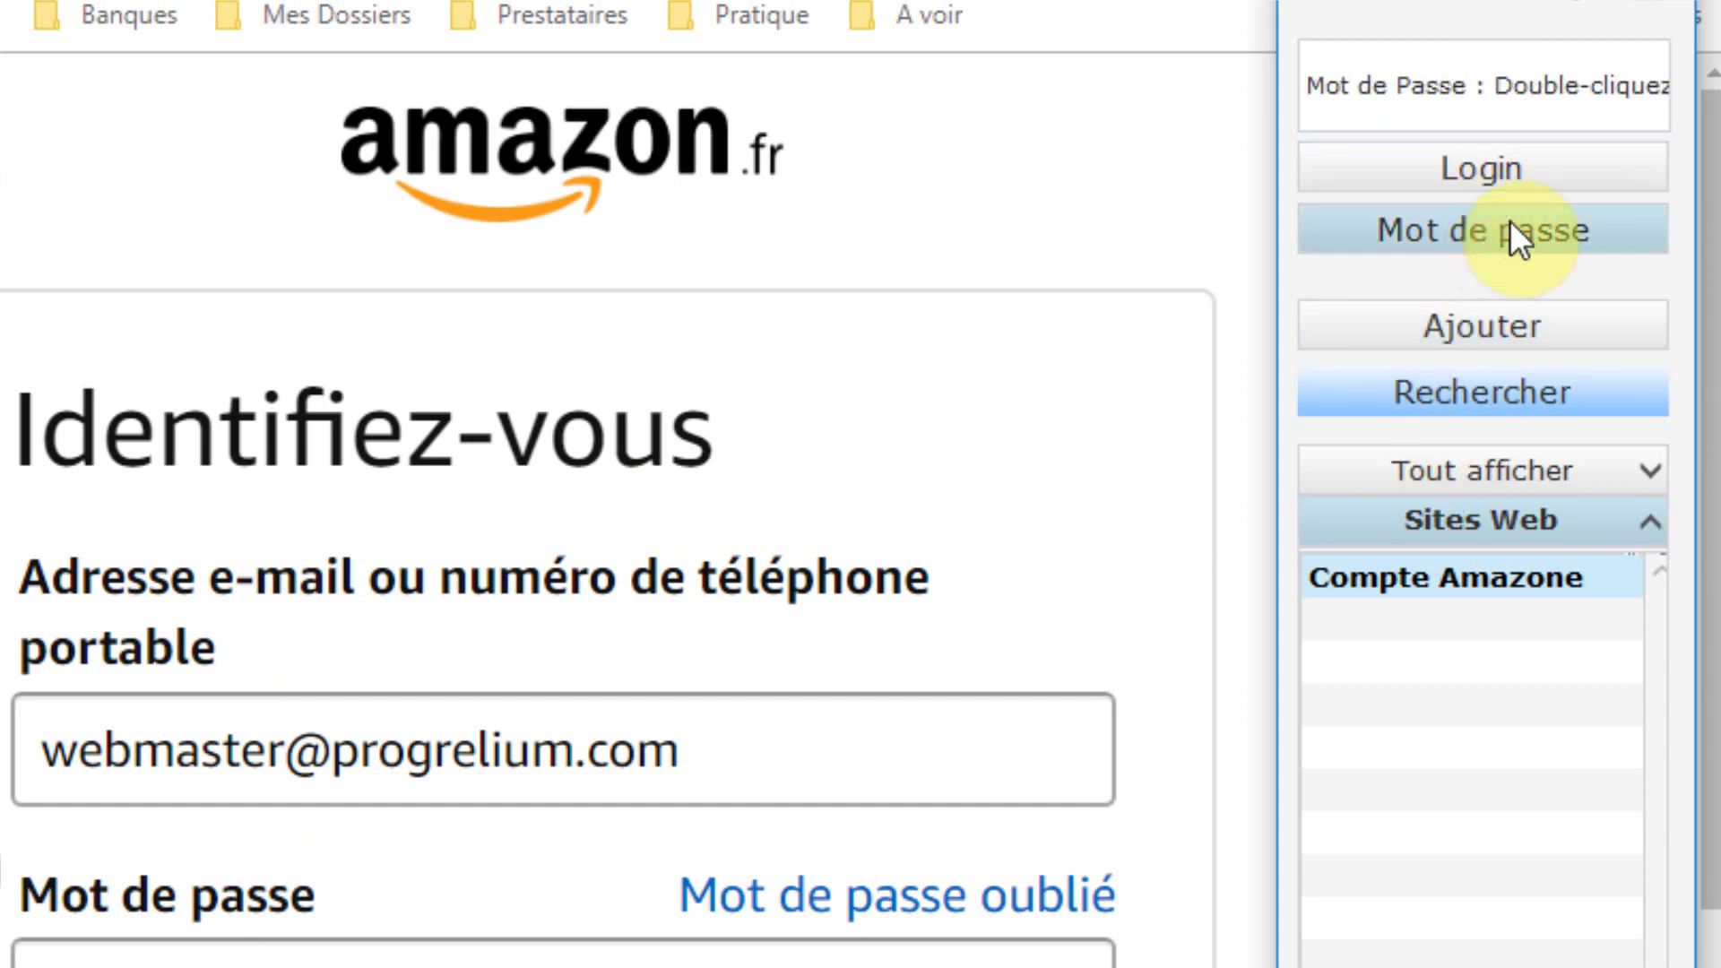
click(1434, 98)
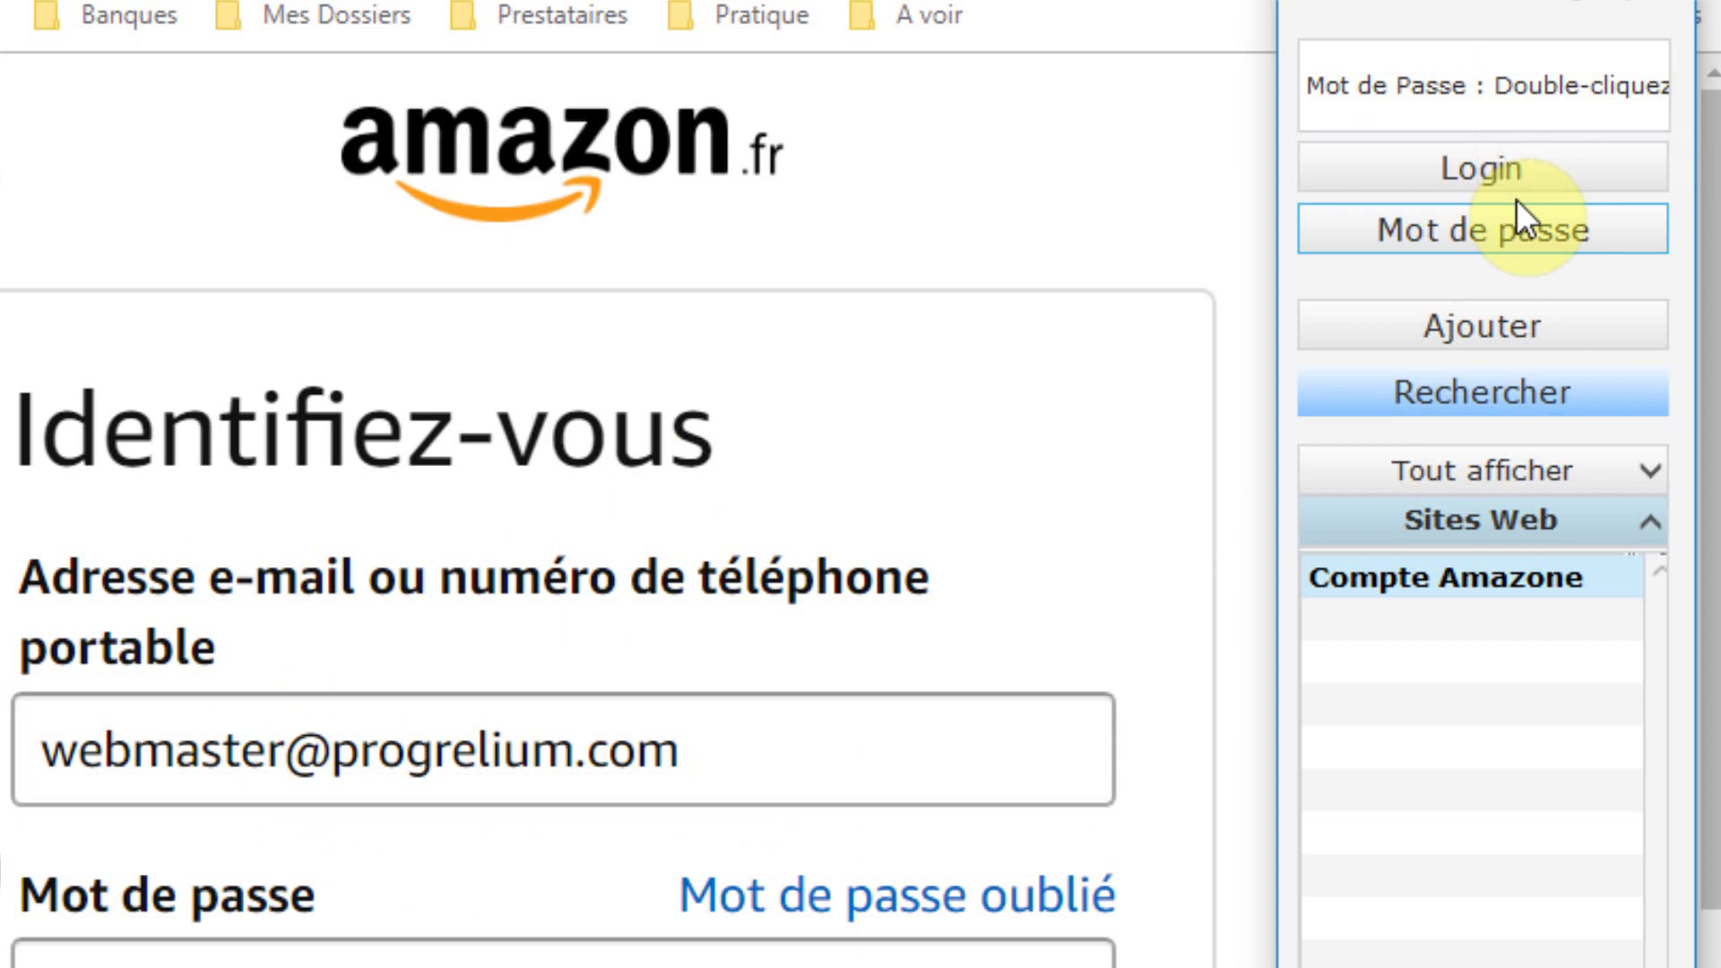
double_click(1512, 98)
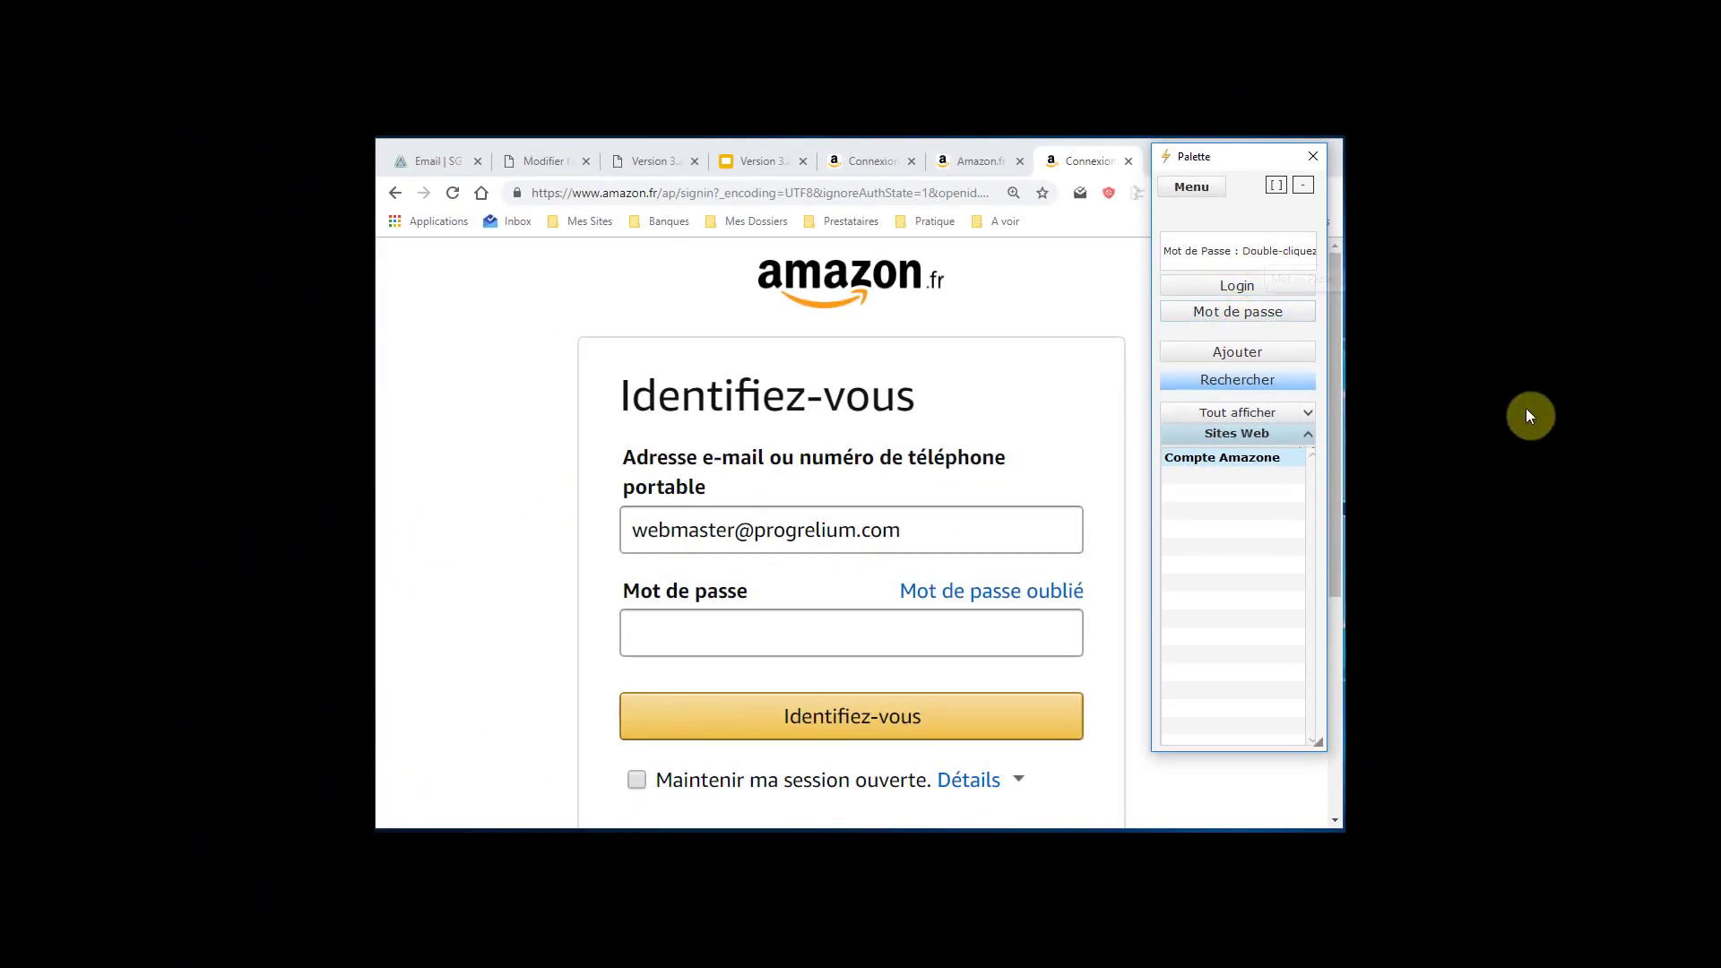
Dismiss the password field's context menu without pasting and minimize the Chrome window
right_click(798, 628)
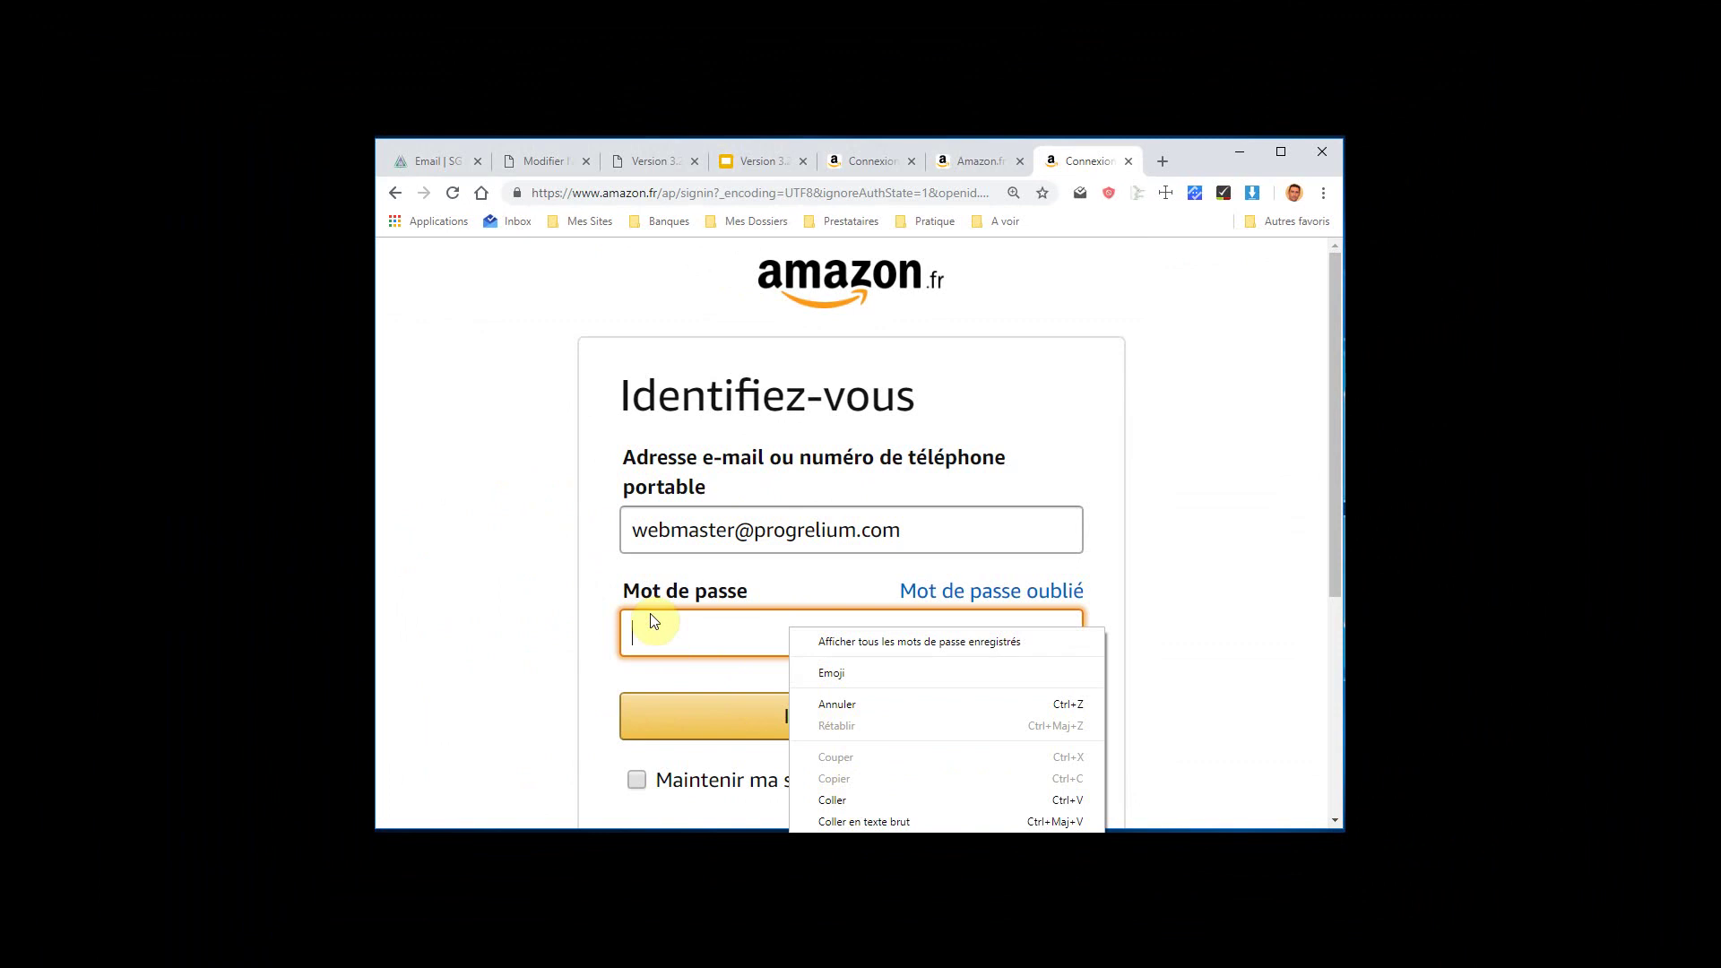
click(1251, 602)
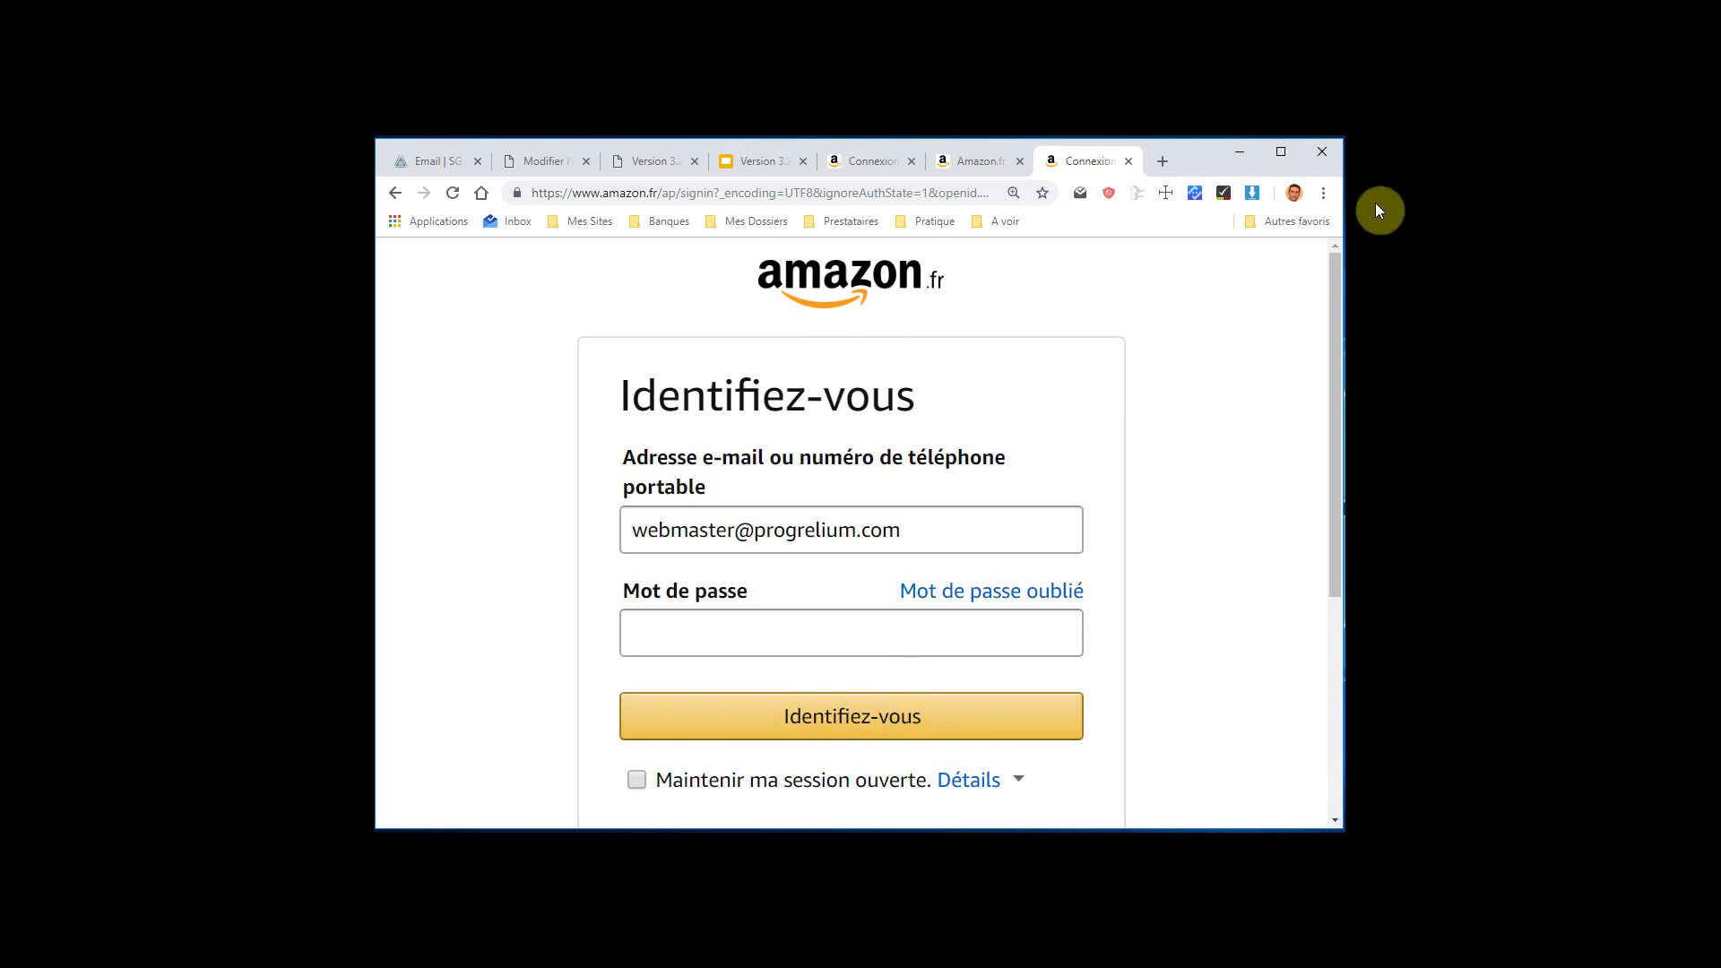
click(1630, 375)
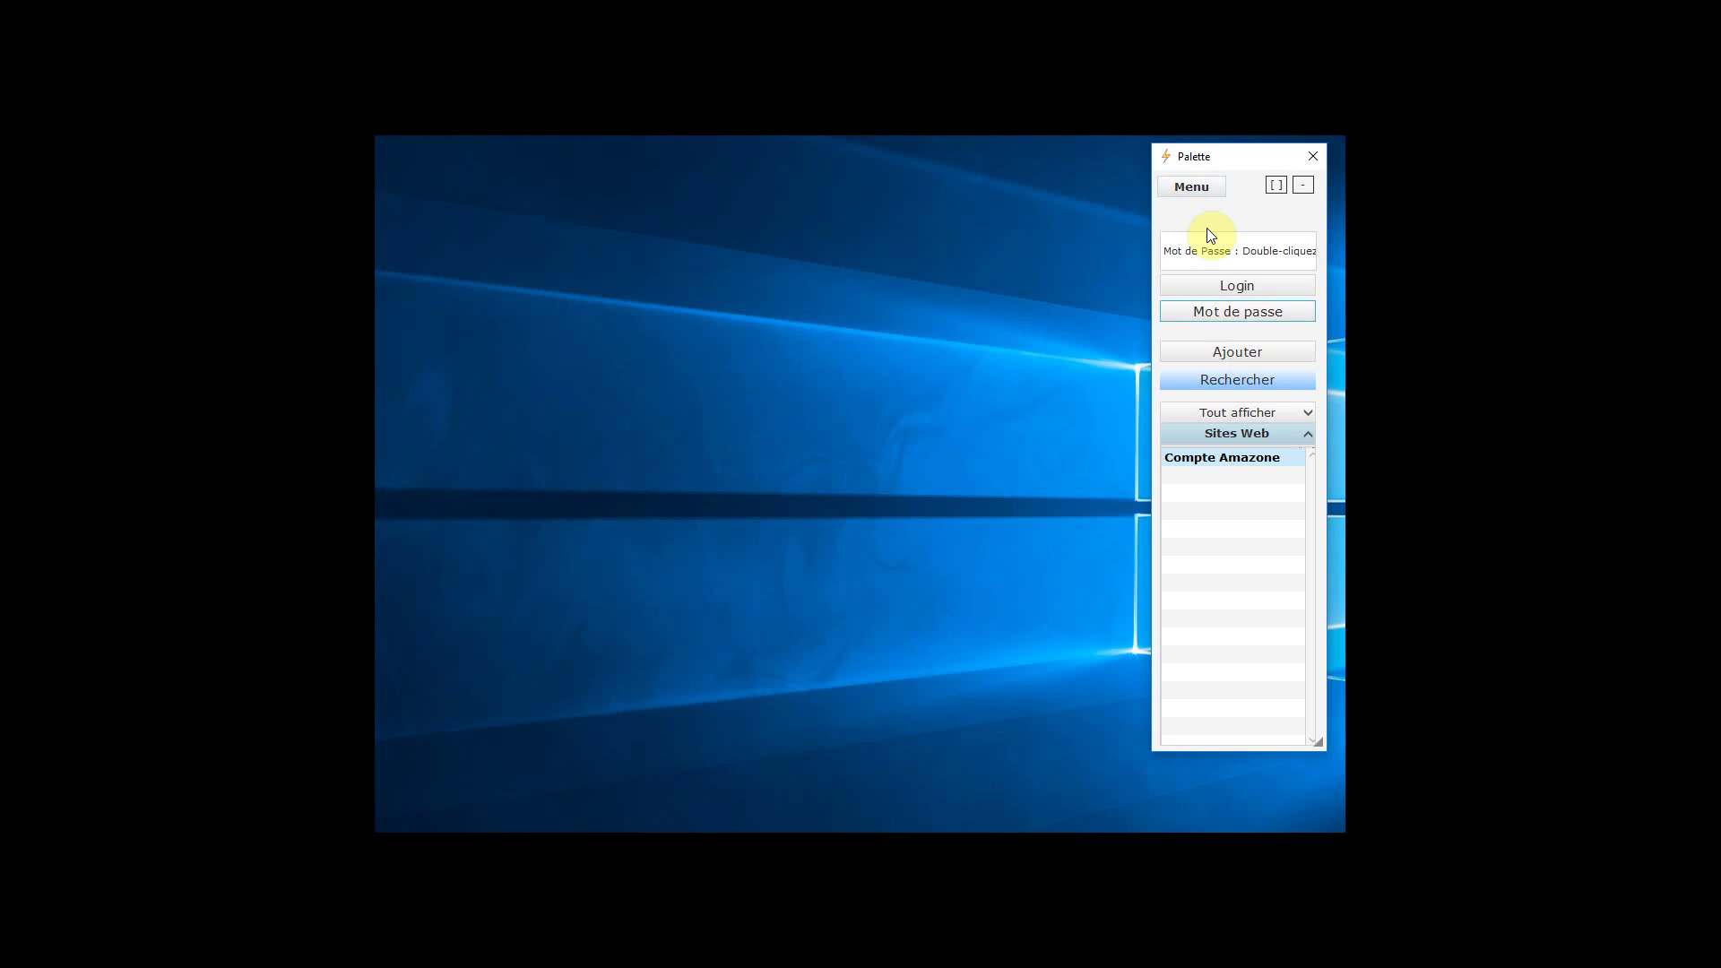
Open the Palette's Menu listing Traduire, the Palette and Module views, and Quitter le logiciel
click(1198, 186)
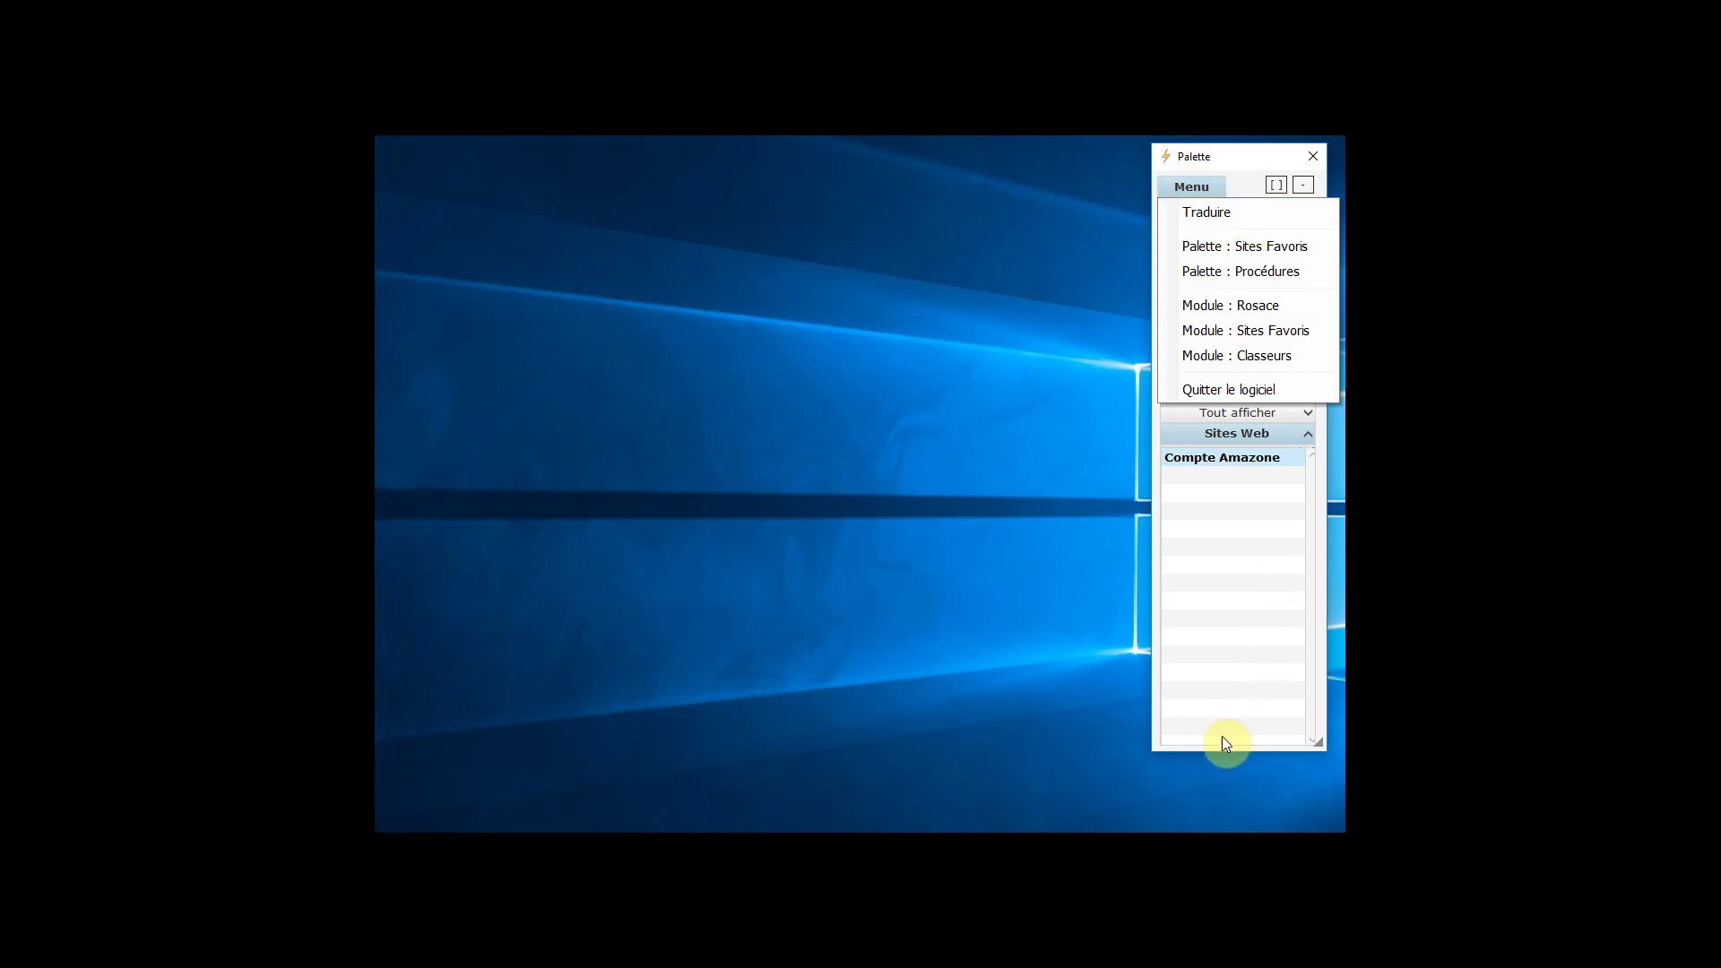
Launch Traduire, delete the leftover Google Translate source text, and reopen the Palette menu
click(1225, 214)
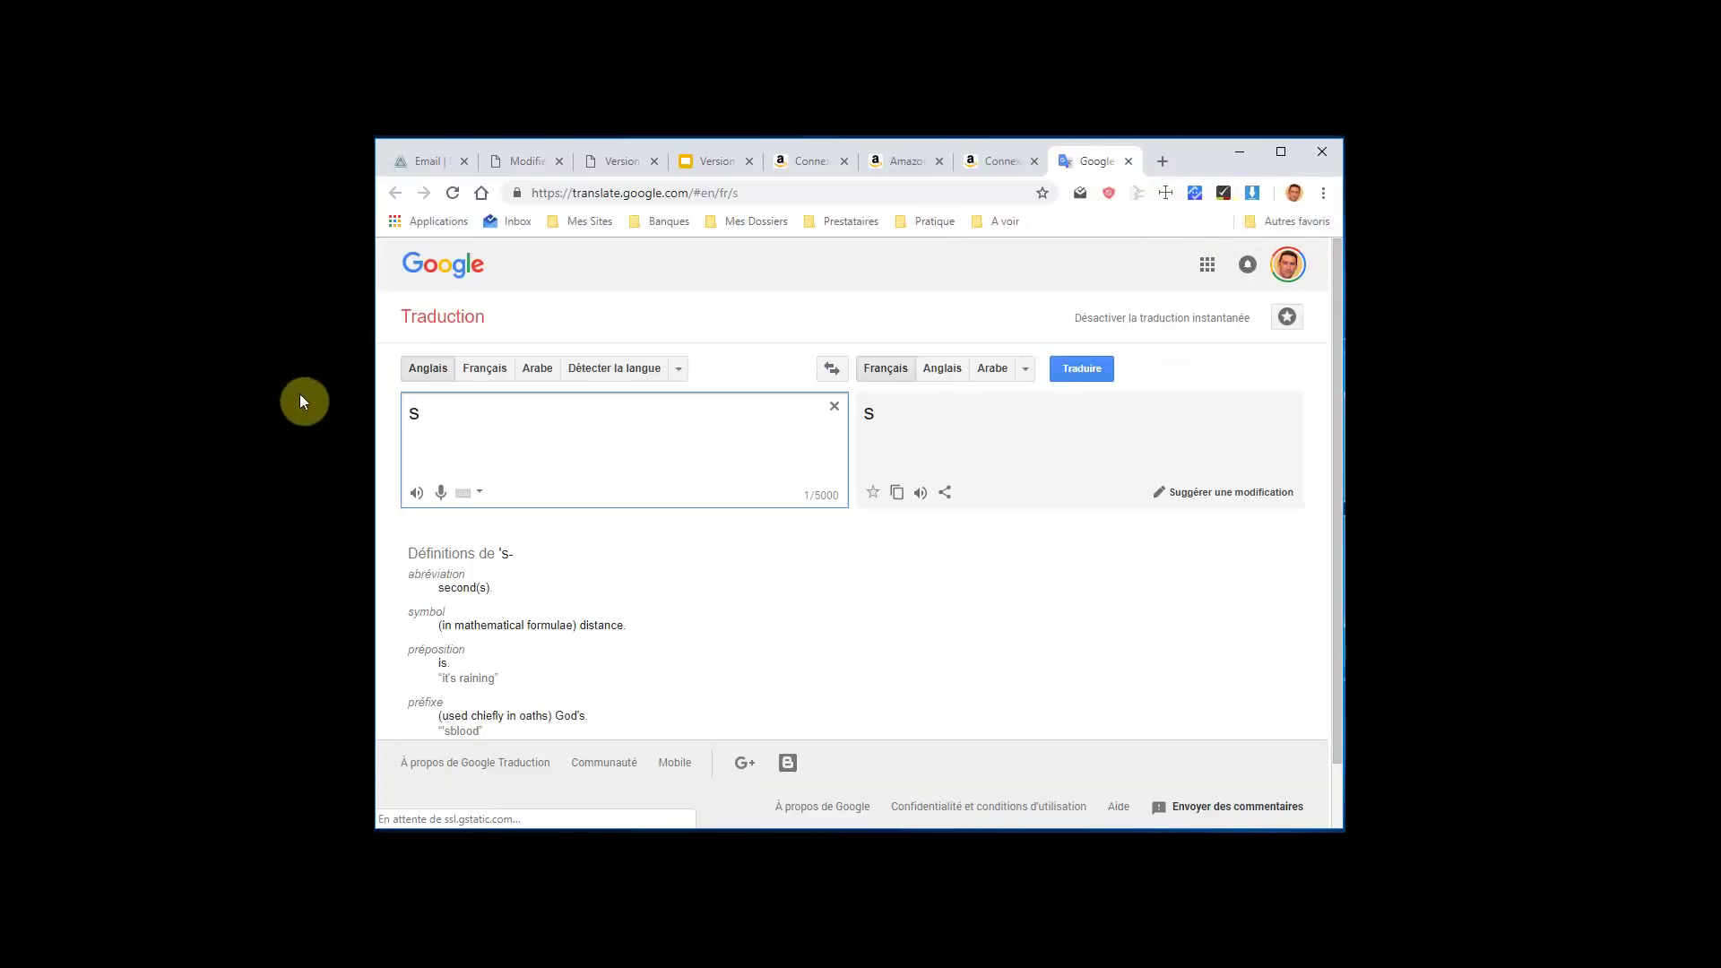
drag(442, 411, 385, 423)
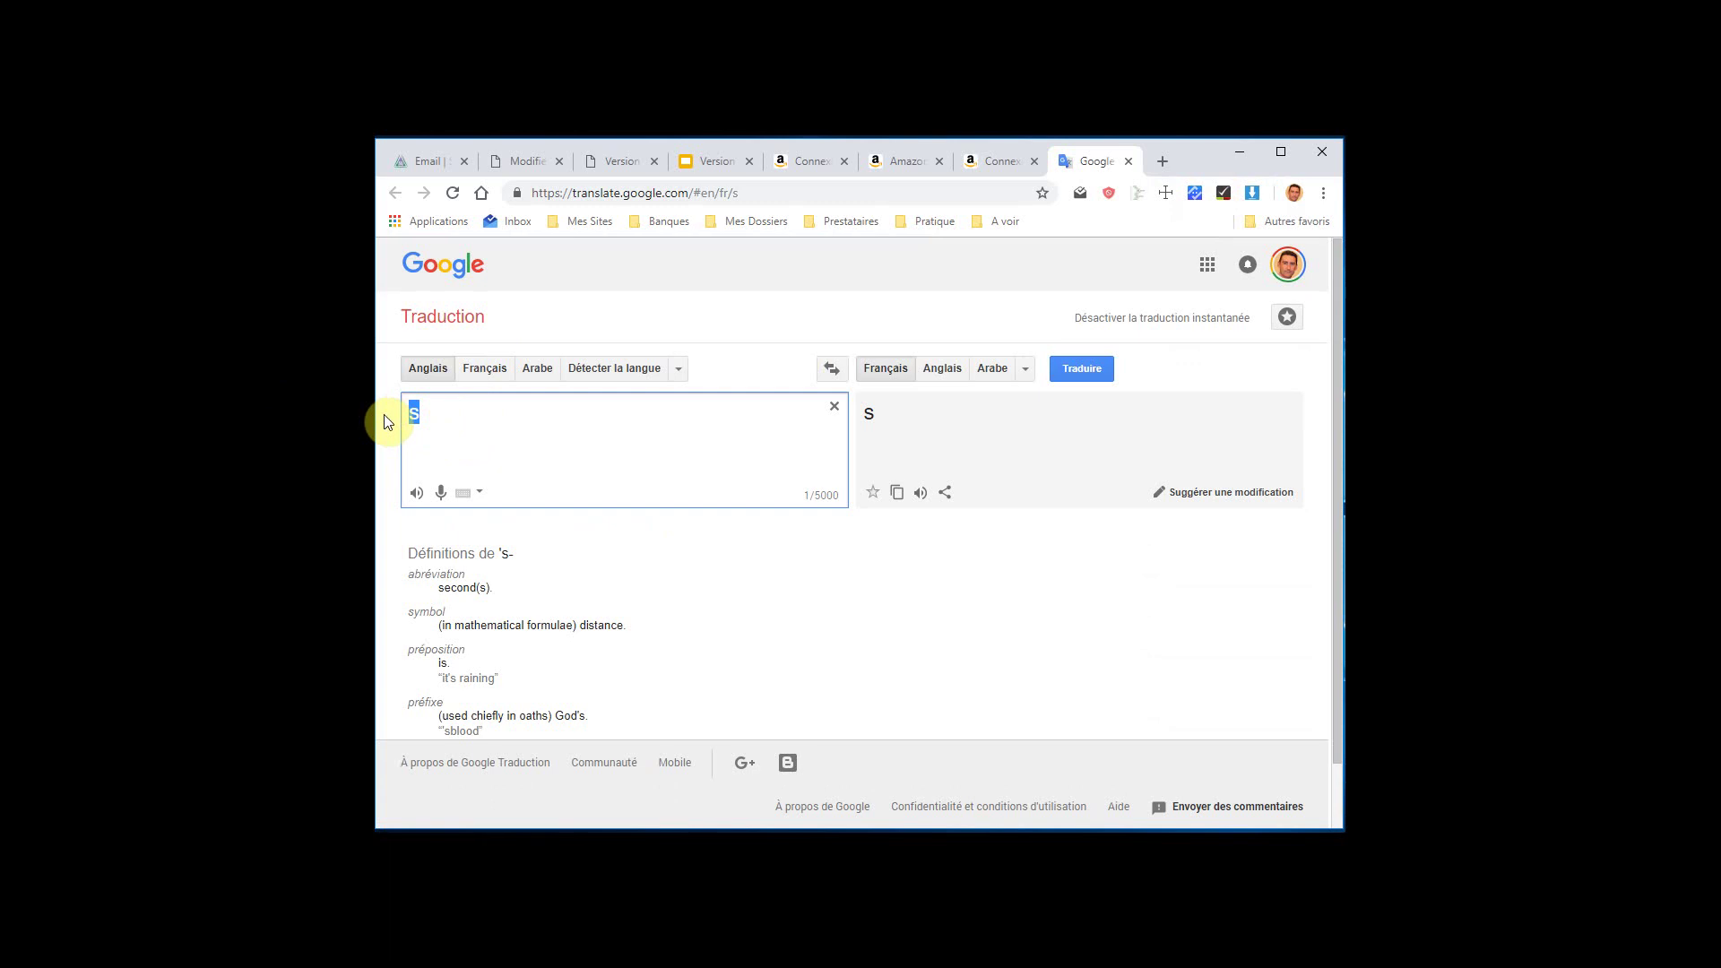
key(BackSpace)
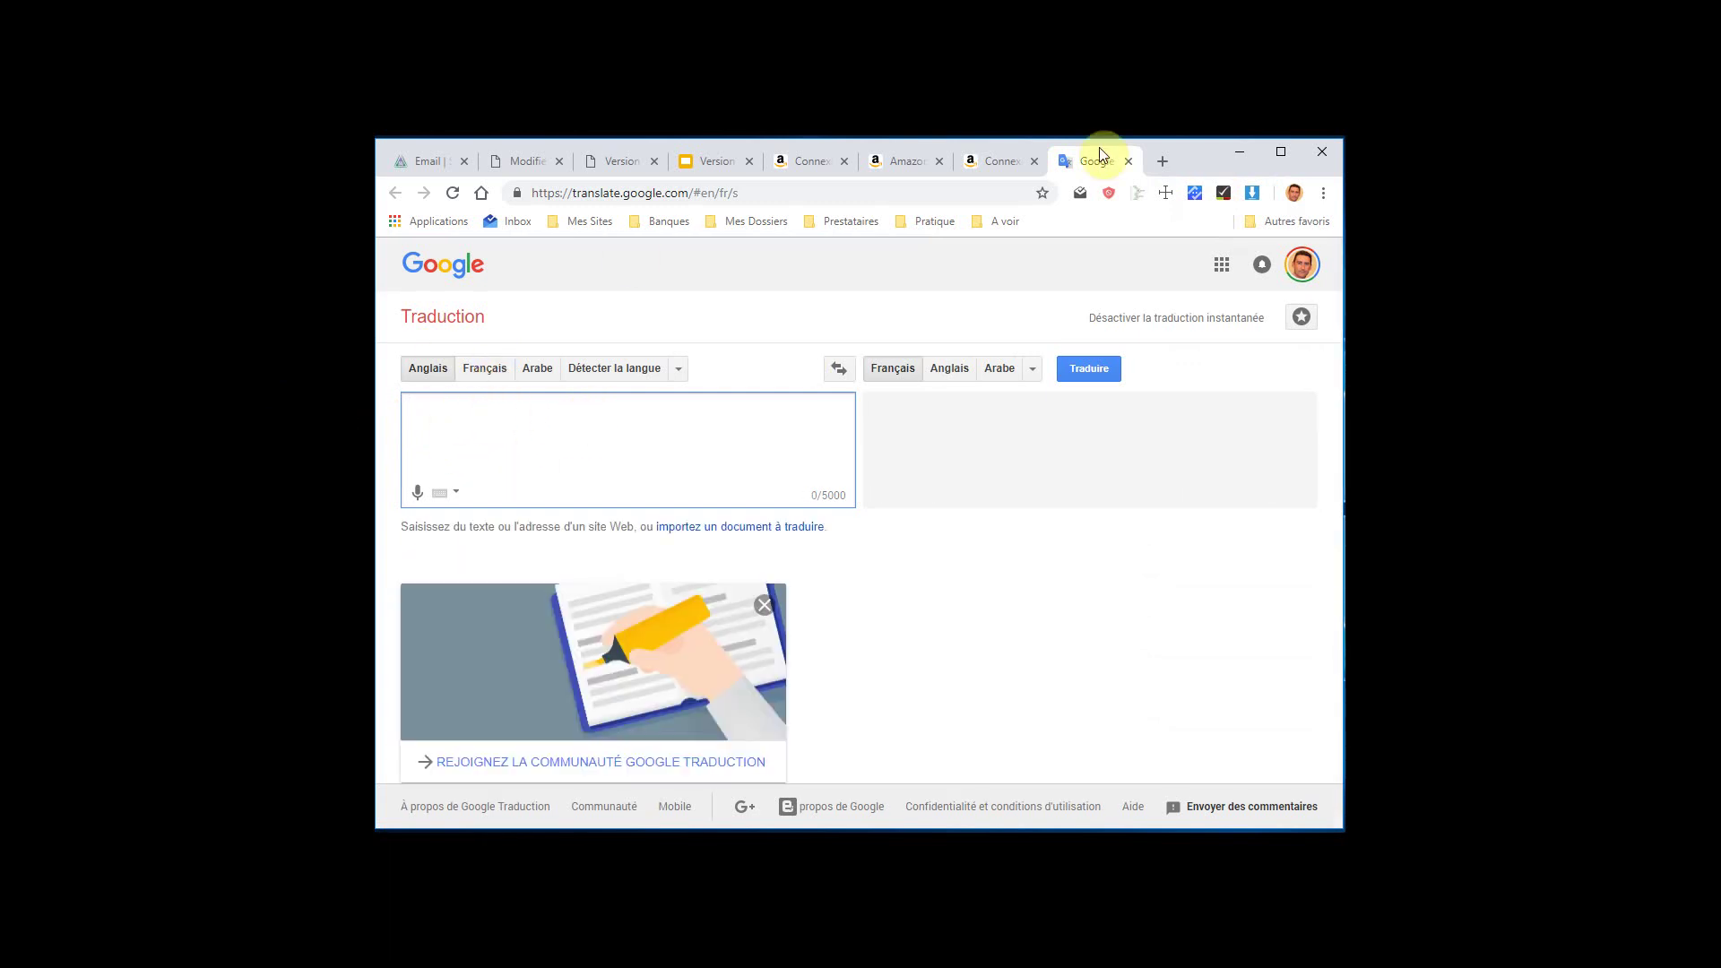
click(1241, 156)
click(1197, 184)
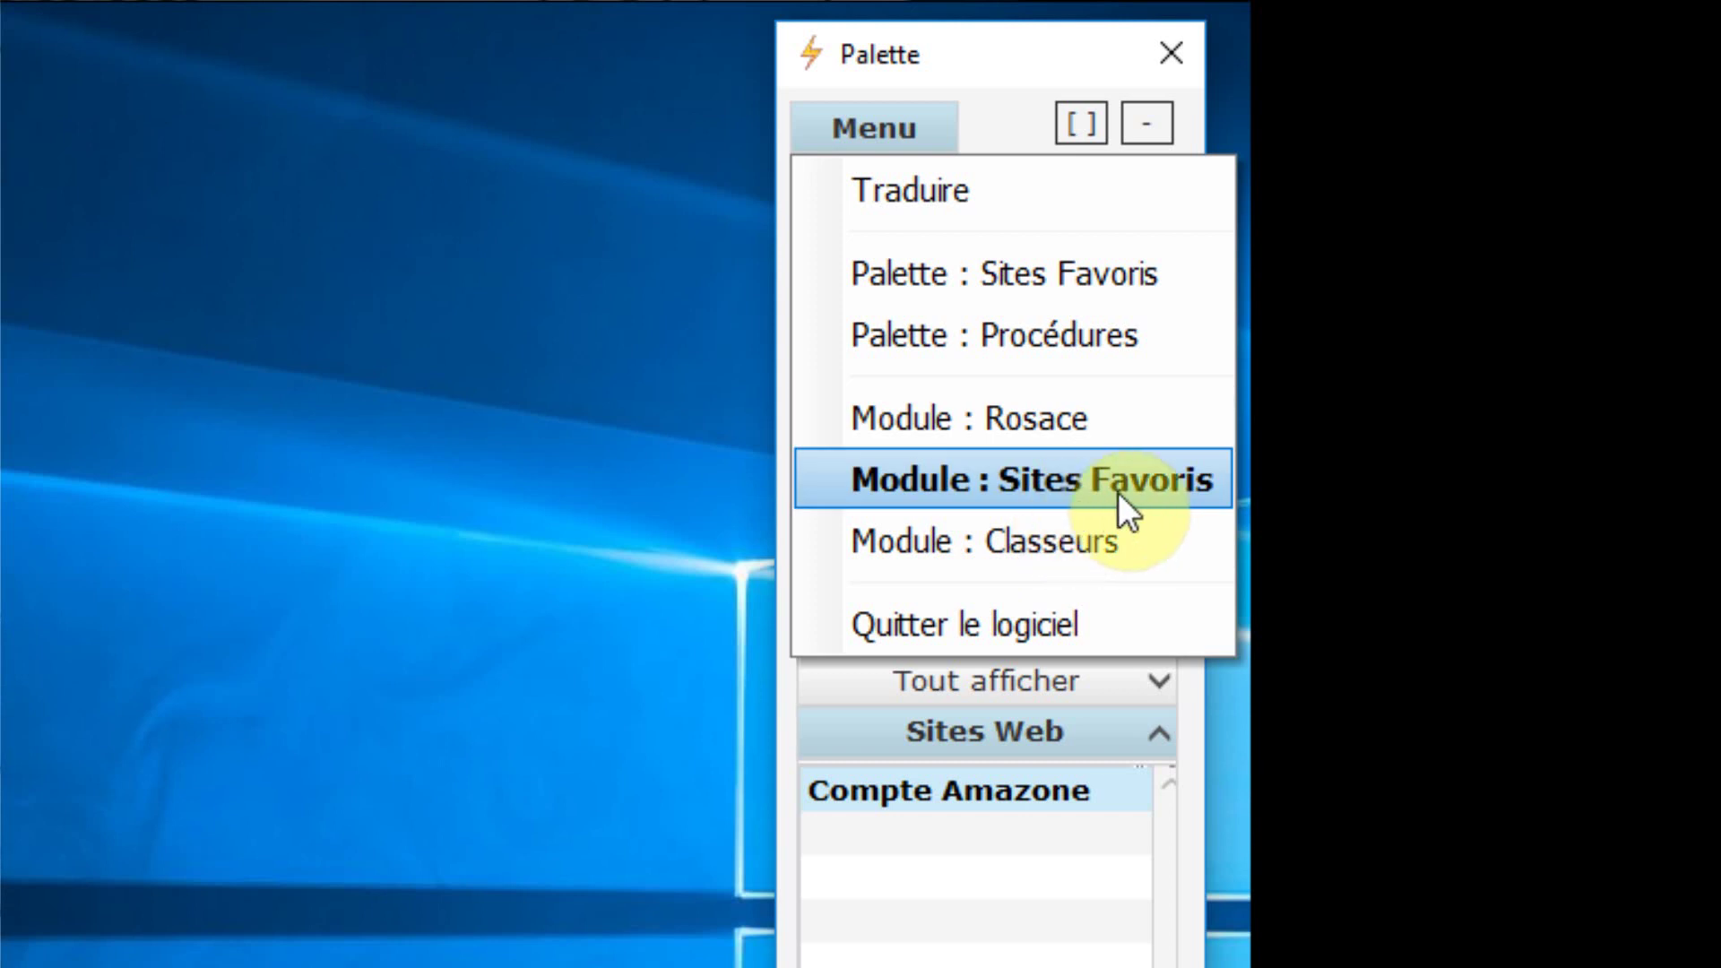
Open and close the Rosace module, then open Sites Favoris and return to the Palette
click(1017, 417)
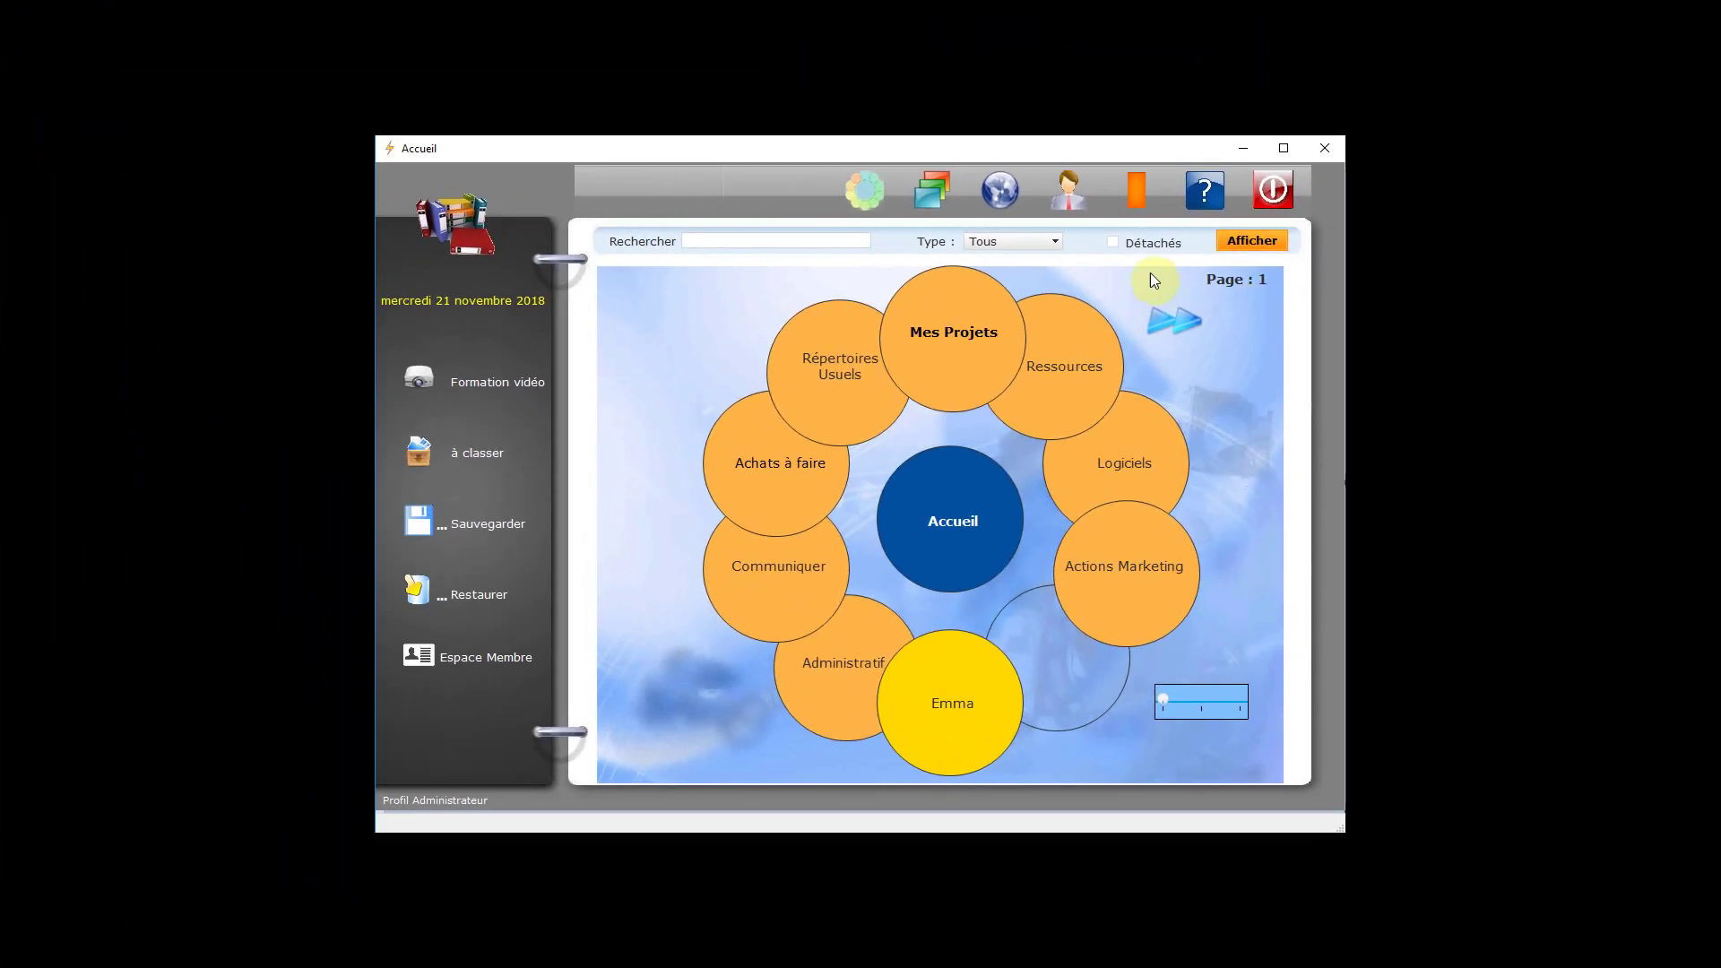
click(1136, 190)
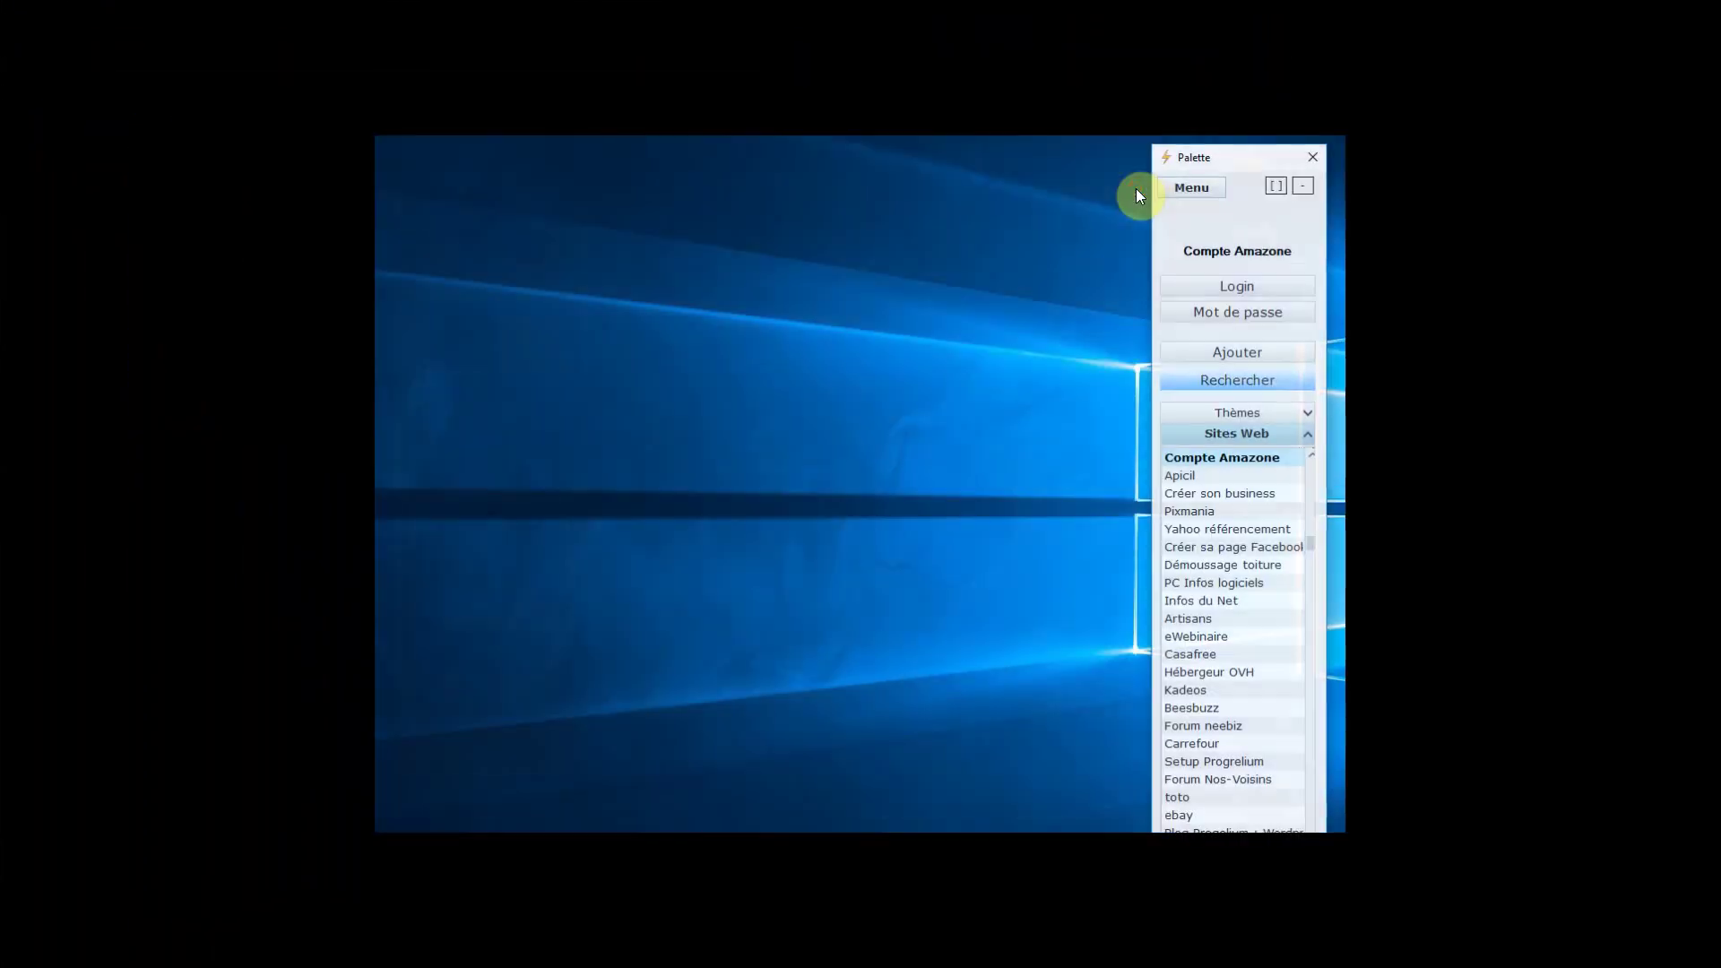
click(1219, 185)
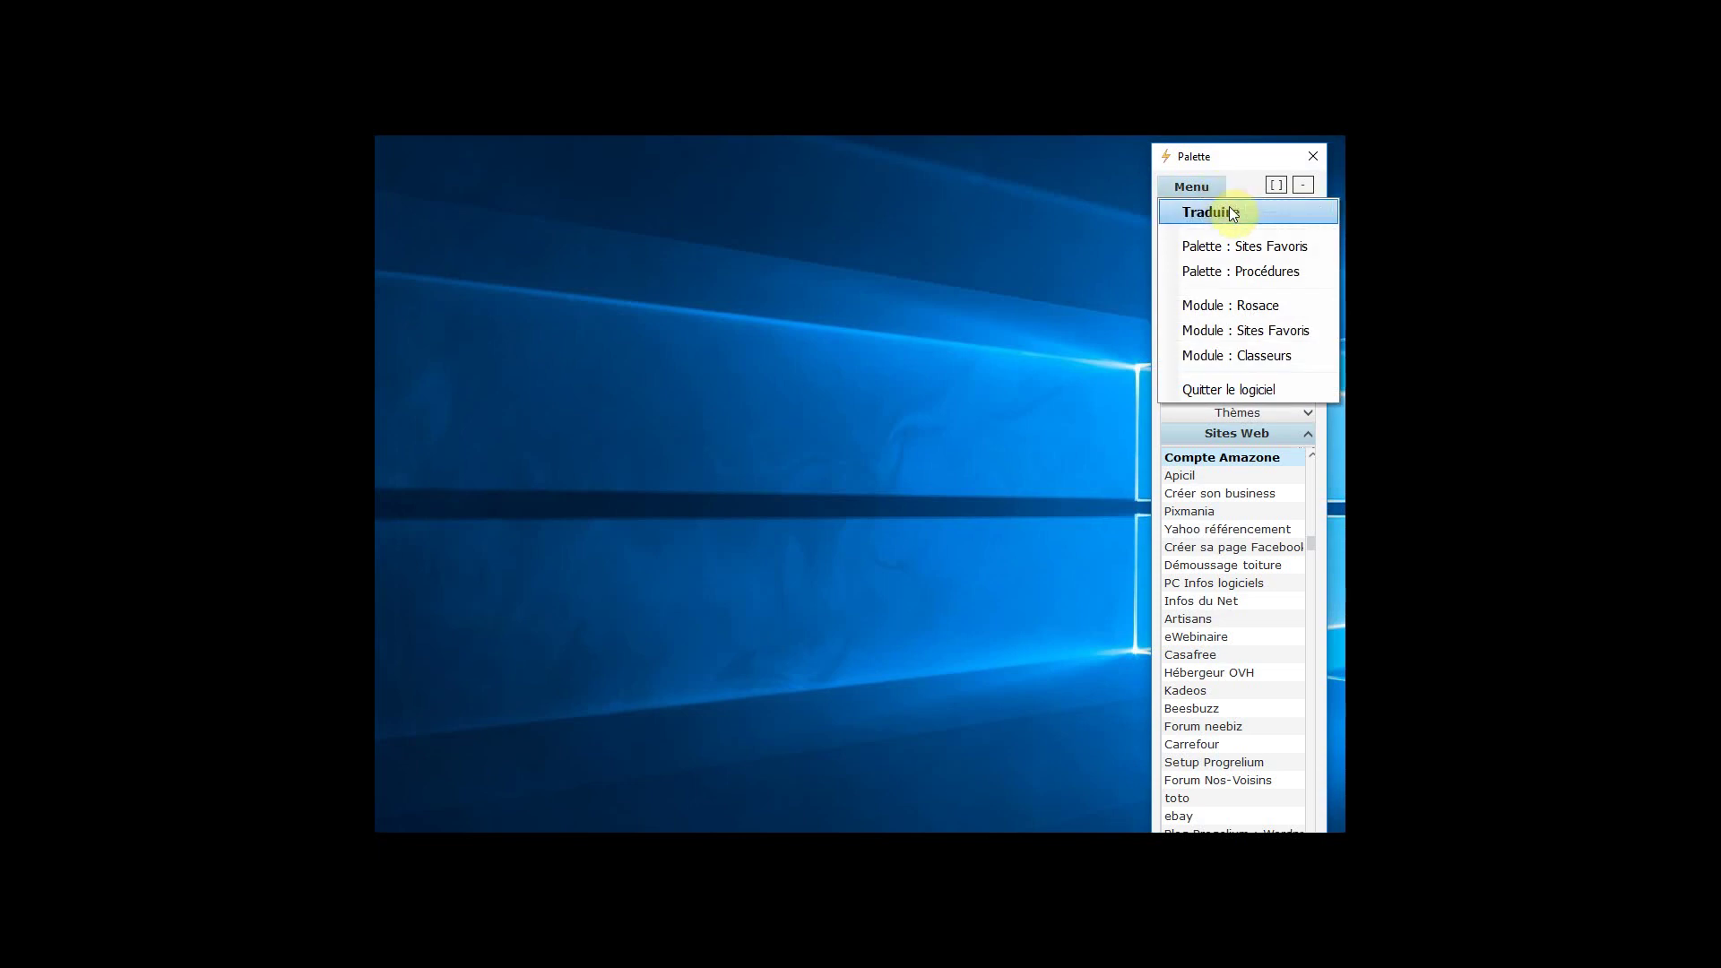
click(1253, 331)
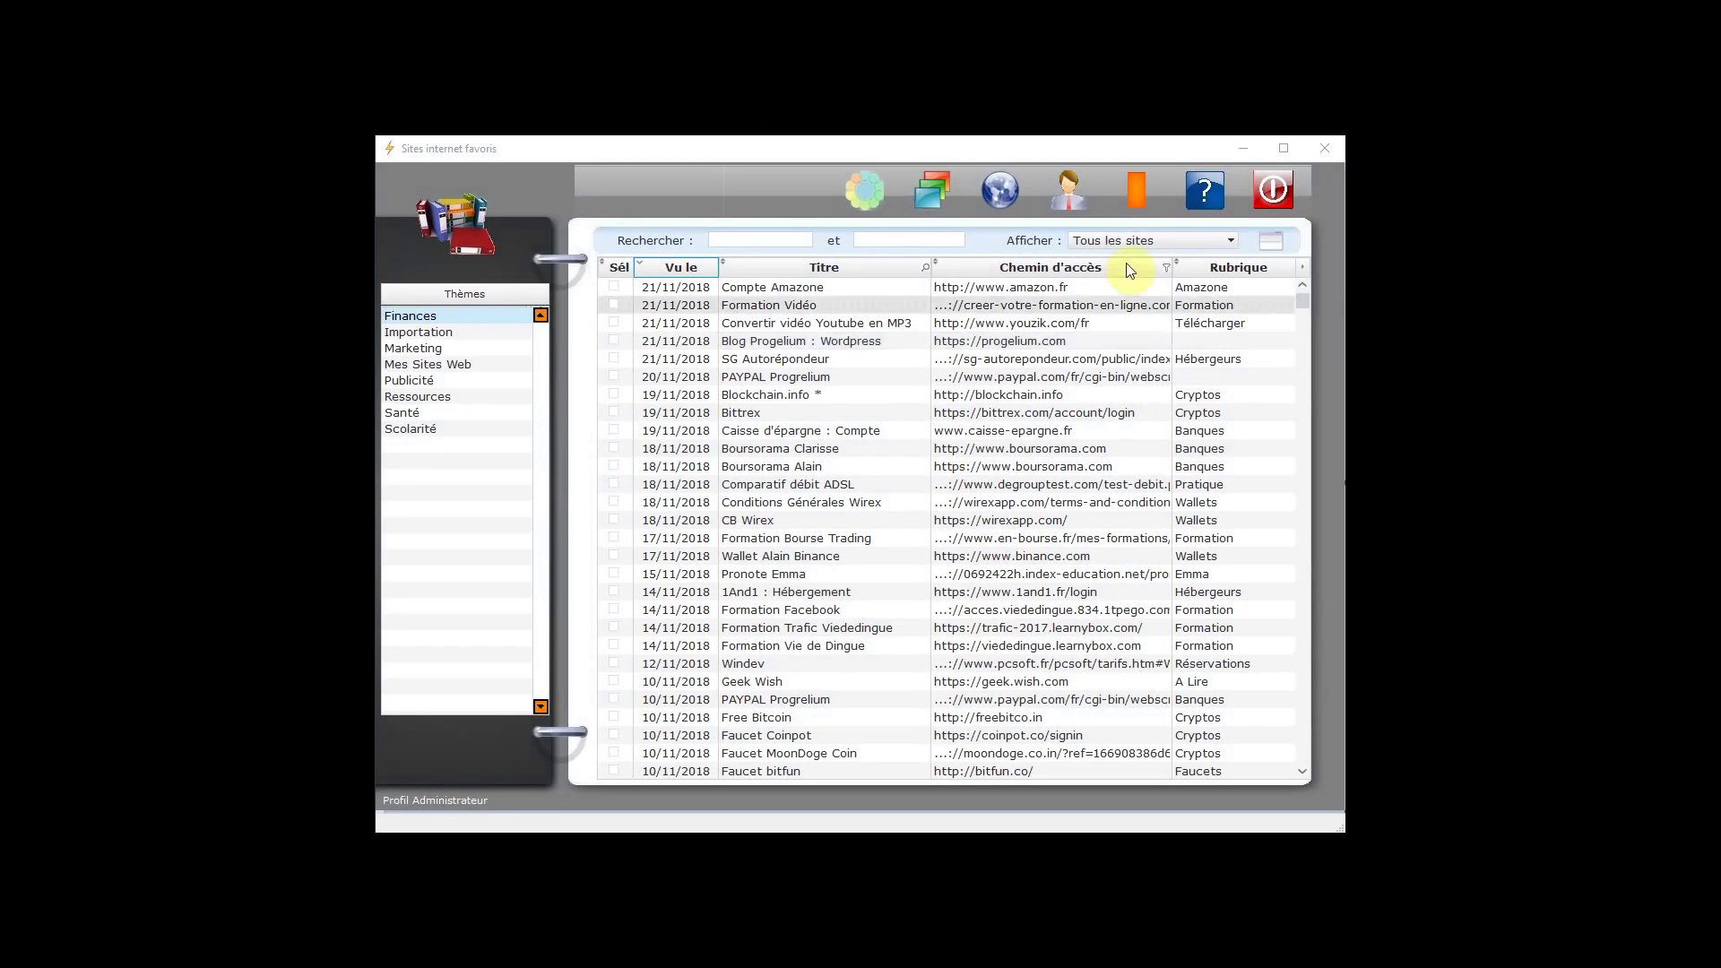
click(1137, 188)
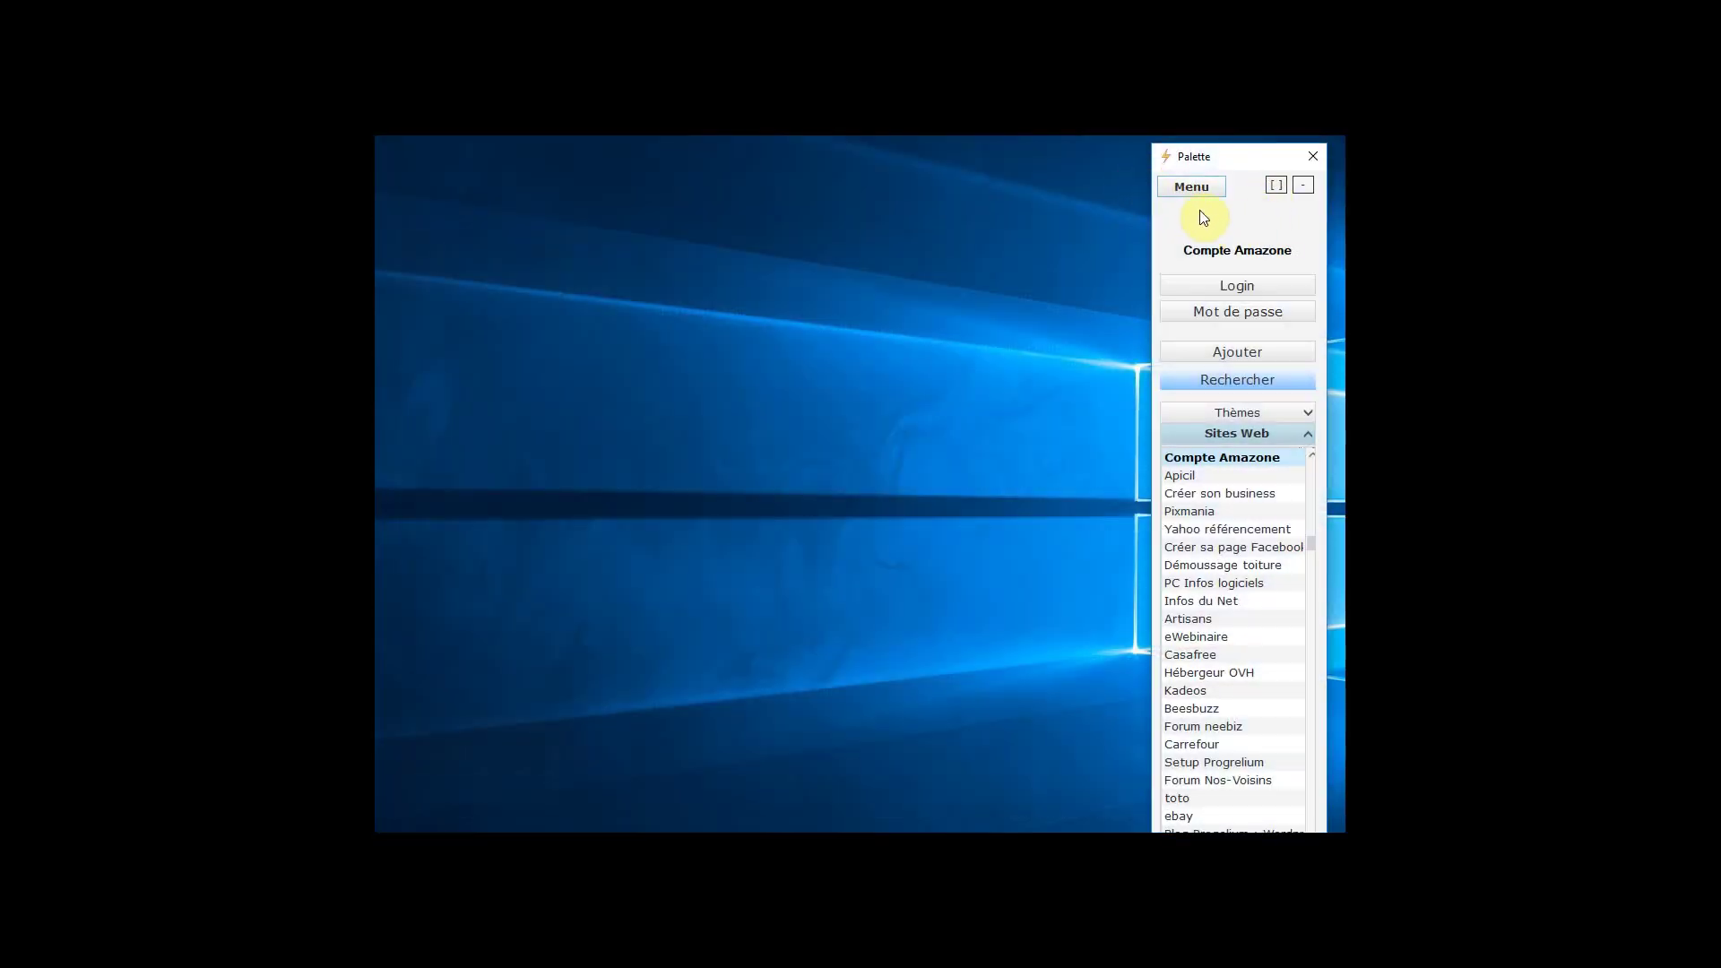
Dismiss the Palette menu without choosing anything and close the Palette window
click(1191, 188)
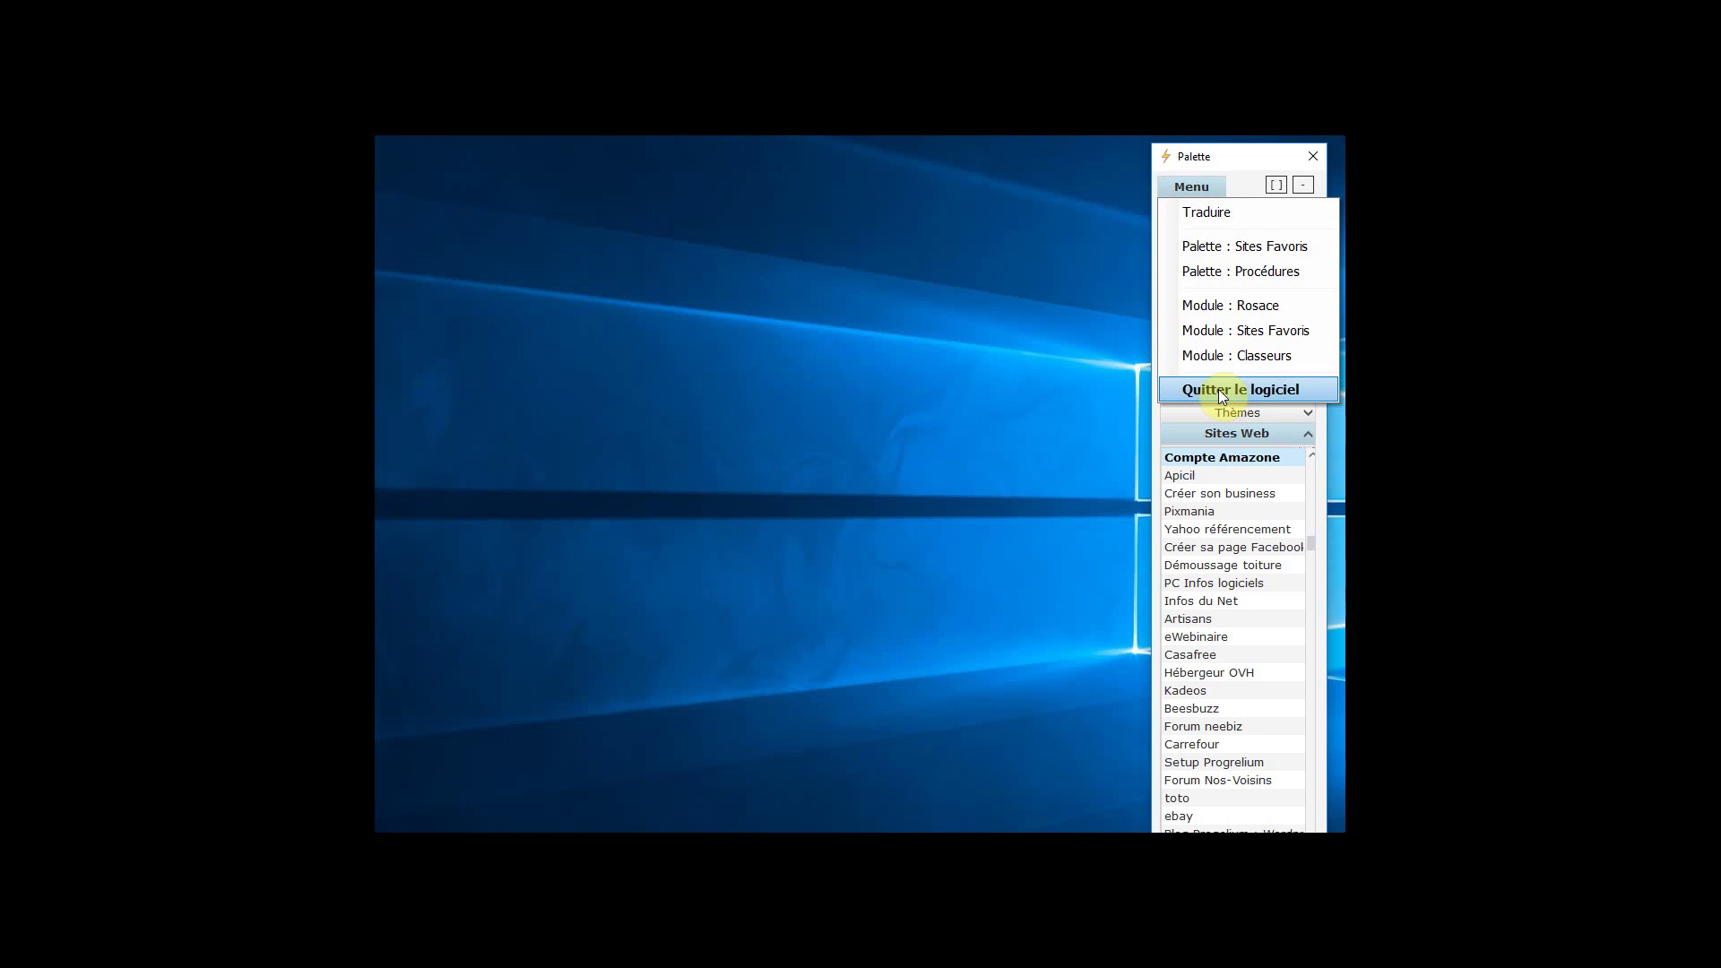
click(1246, 163)
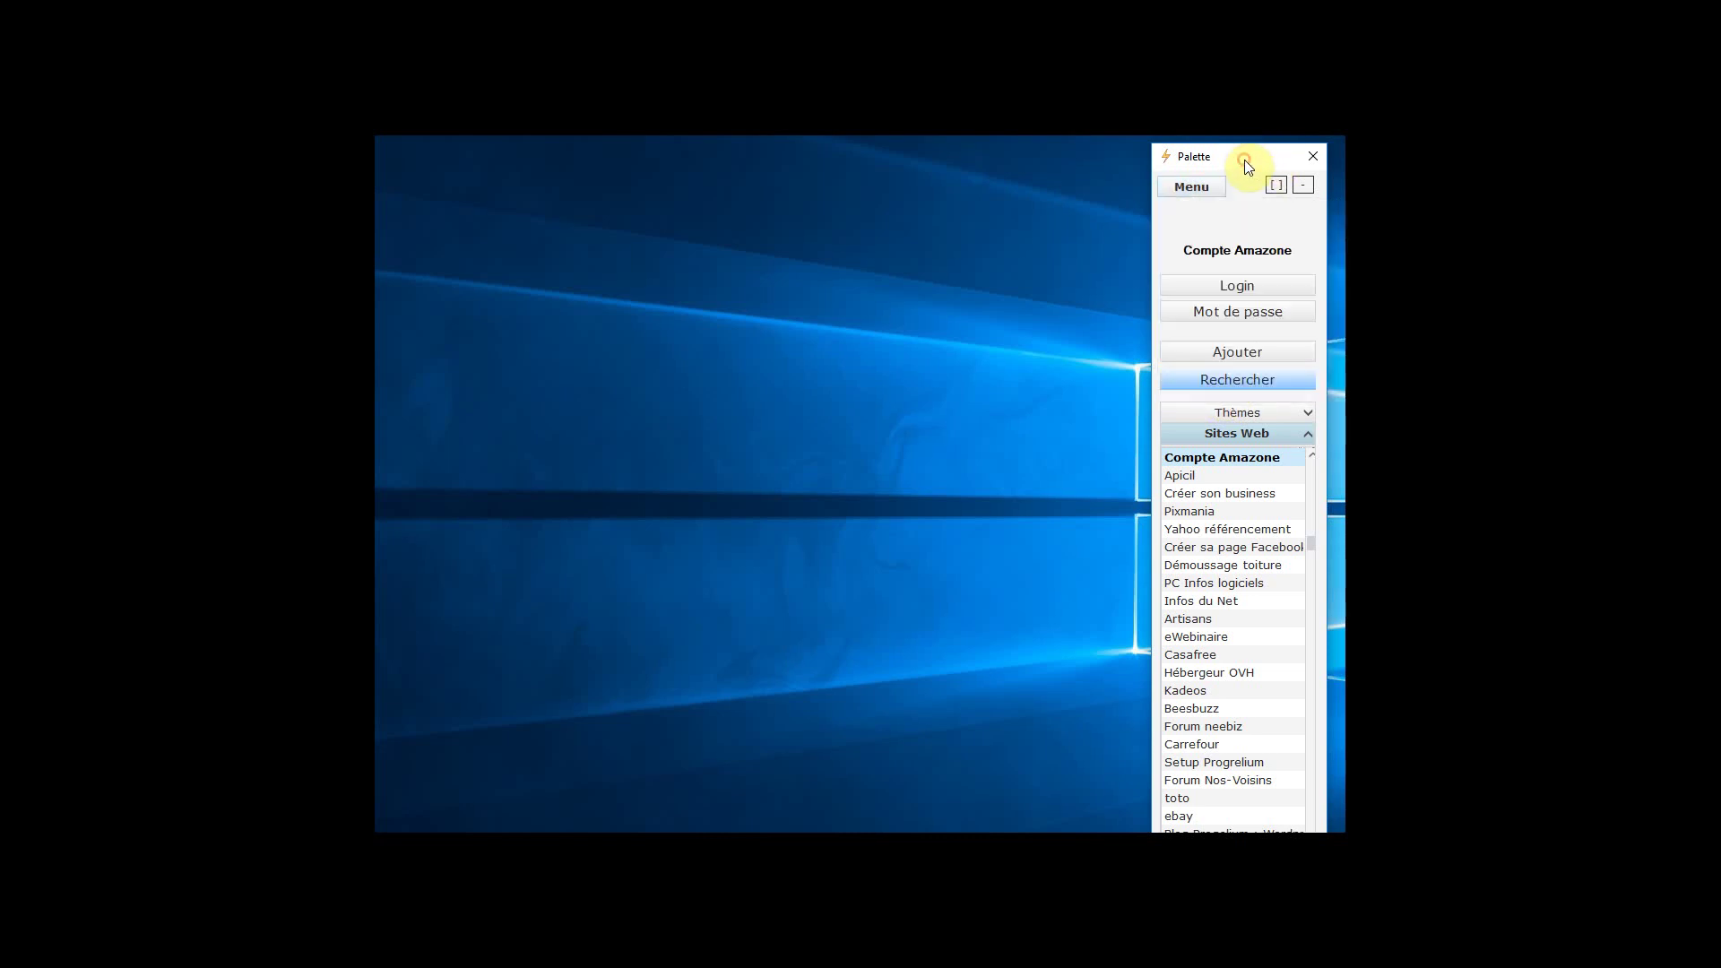
click(1315, 156)
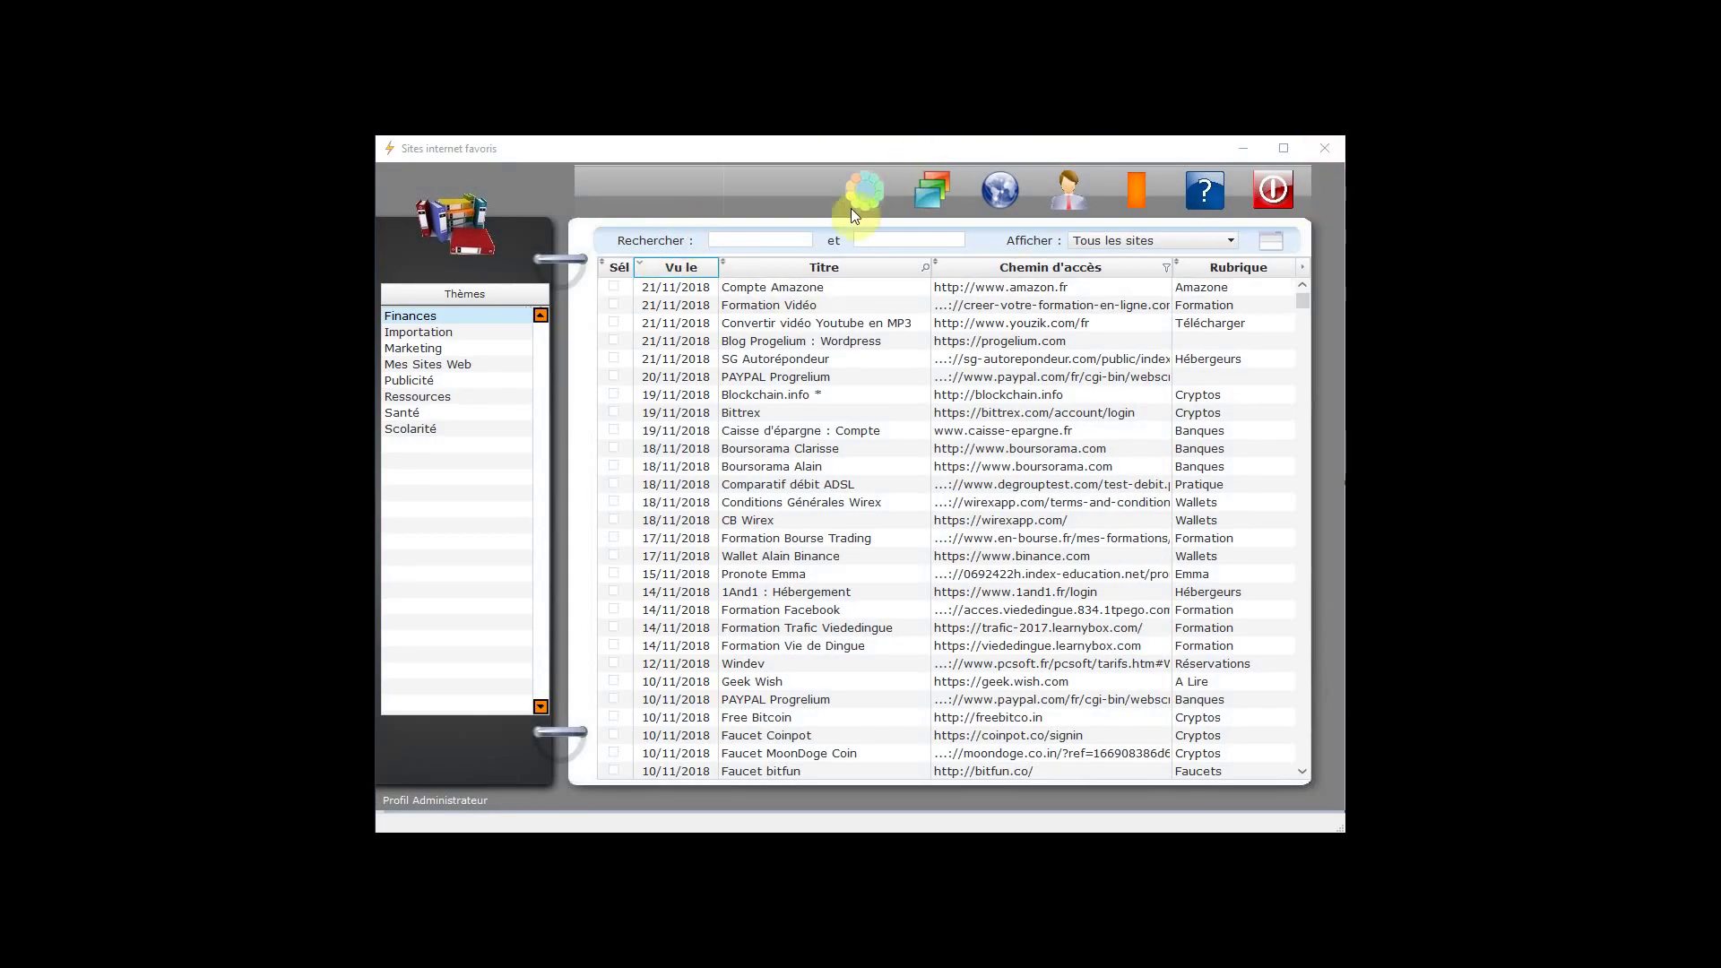